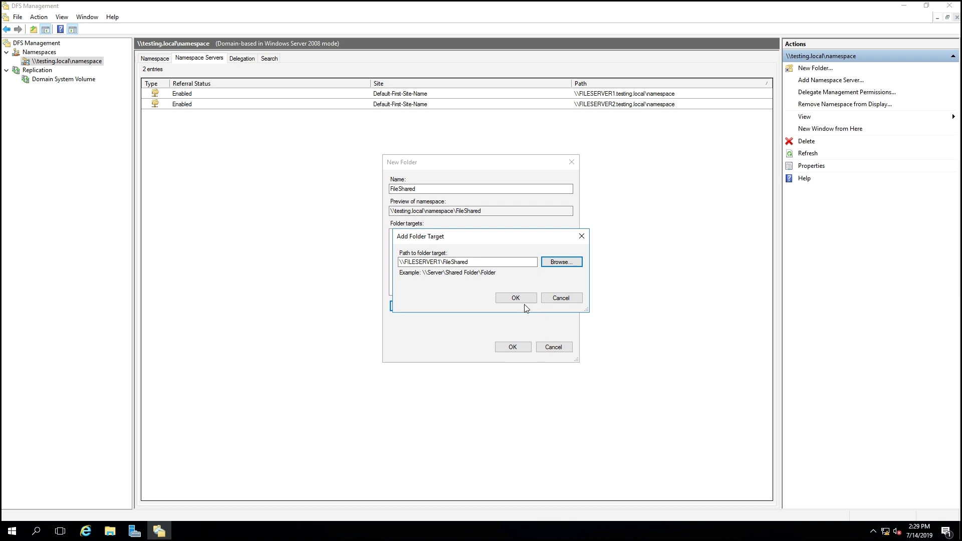
# Confirm \\FILESERVER1\FileShared as the first folder target of the new FileShared folder.
pyautogui.click(439, 233)
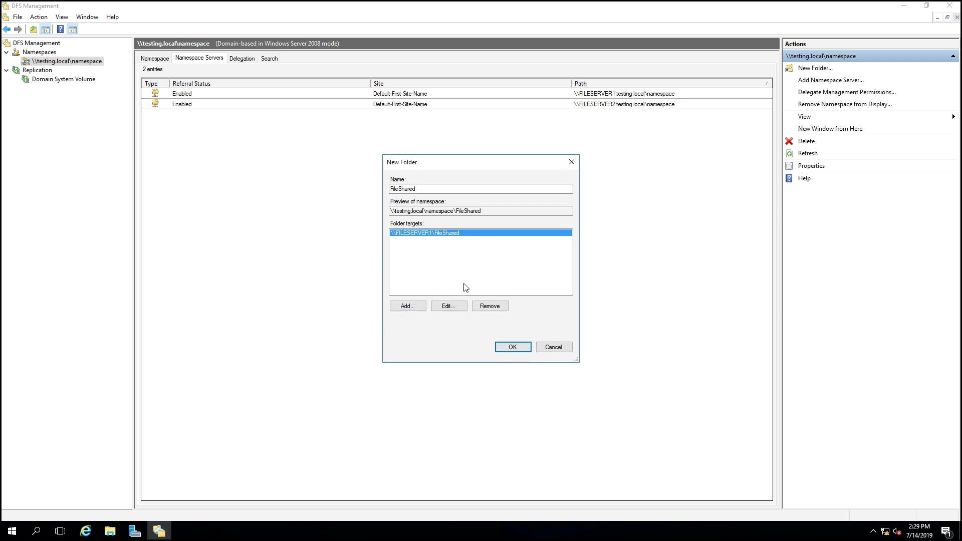
pyautogui.click(447, 306)
pyautogui.click(568, 300)
# Start adding a second folder target and set its path to \\FILESERVER2\FileShared.
pyautogui.click(405, 307)
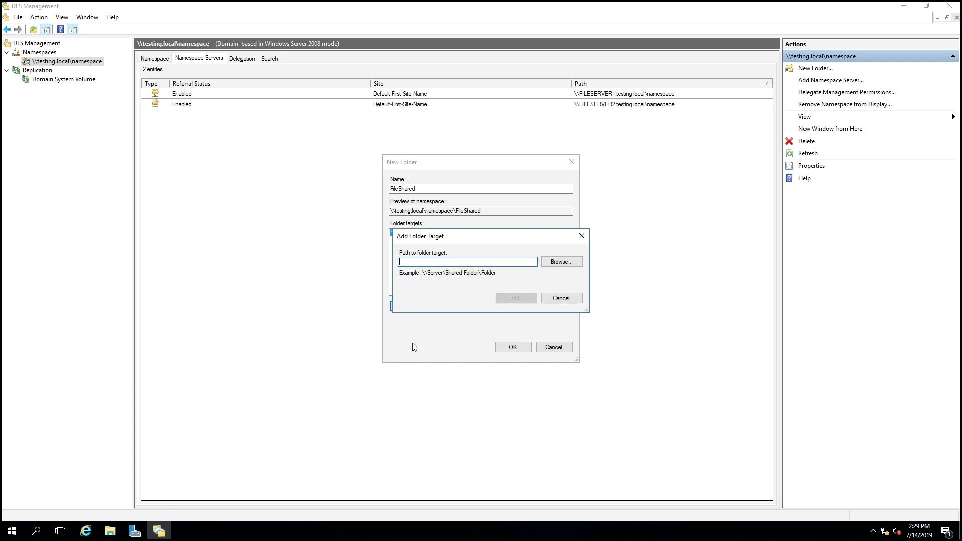
pyautogui.click(554, 262)
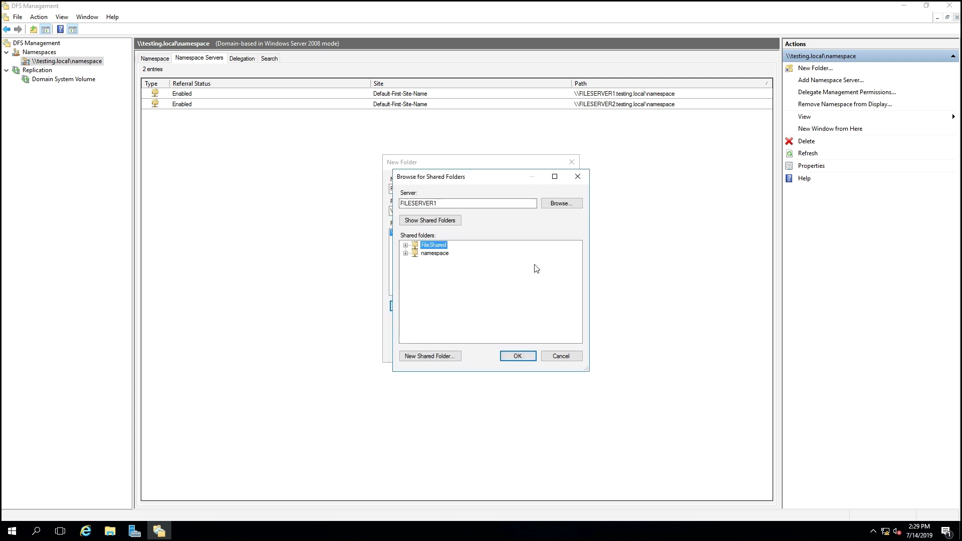
pyautogui.click(516, 357)
pyautogui.click(440, 262)
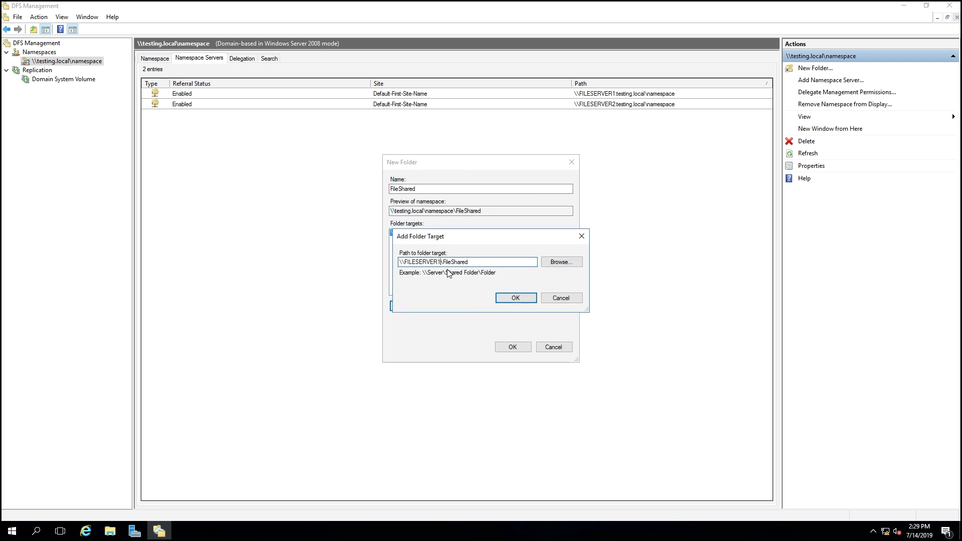
pyautogui.press('BackSpace')
pyautogui.write('2')
pyautogui.moveTo(443, 262); pyautogui.dragTo(476, 259)
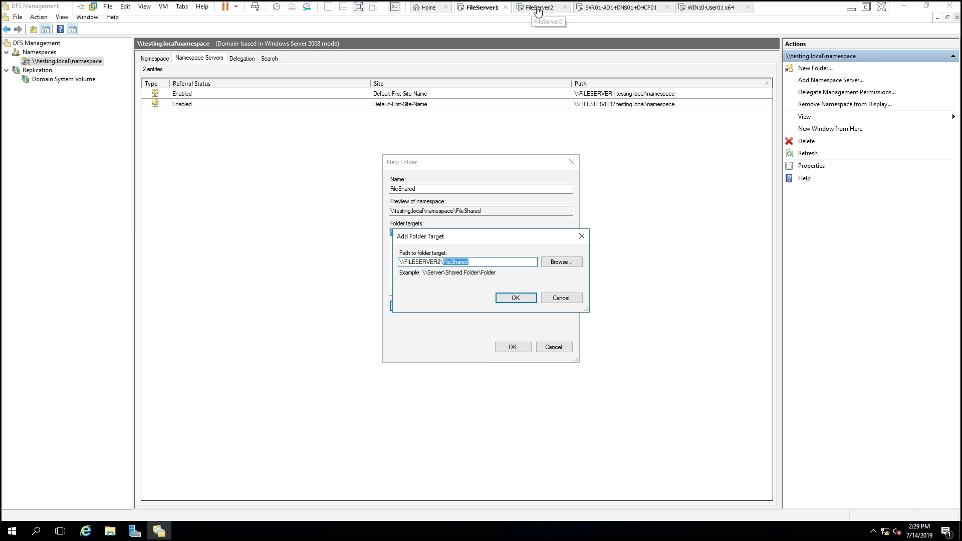
# Switch to the FileServer2 virtual machine and check the network path in the sharing properties of C:\FileShared.
pyautogui.click(540, 7)
pyautogui.click(109, 531)
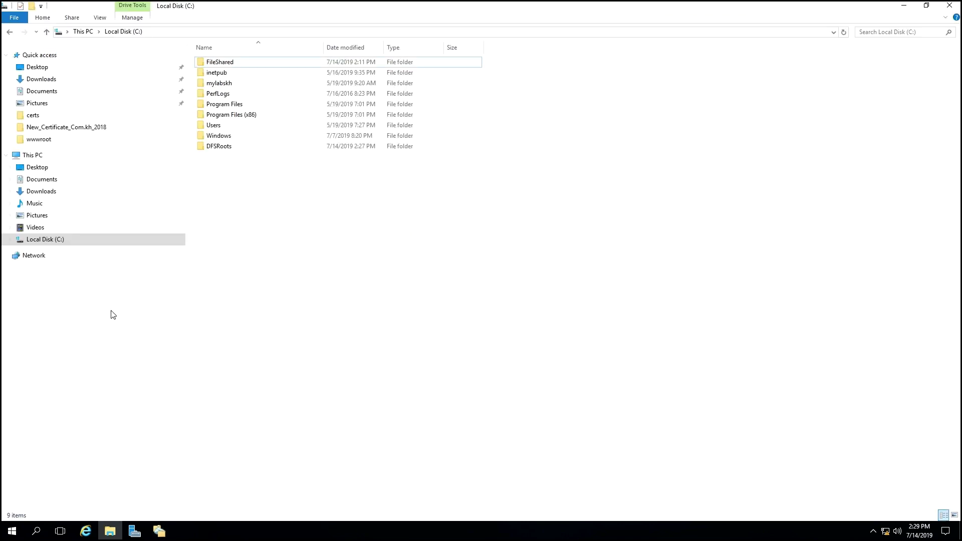
pyautogui.click(293, 75)
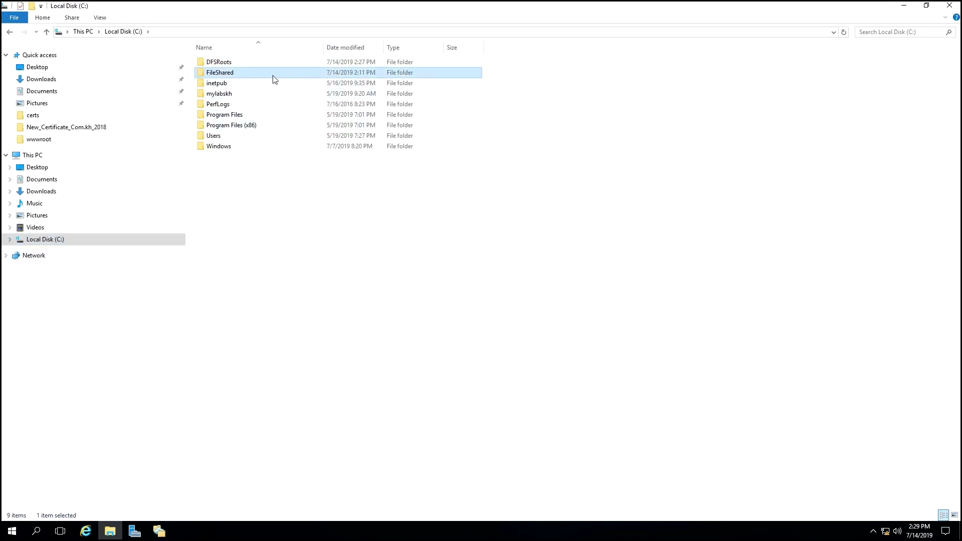
pyautogui.rightClick(239, 75)
pyautogui.click(270, 249)
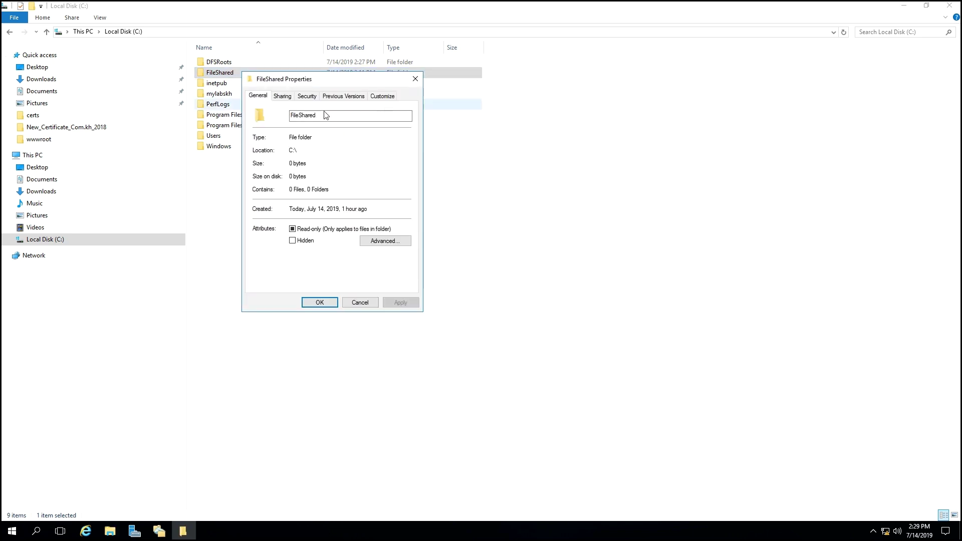
pyautogui.click(282, 96)
pyautogui.moveTo(334, 147); pyautogui.dragTo(256, 151)
pyautogui.moveTo(443, 5)
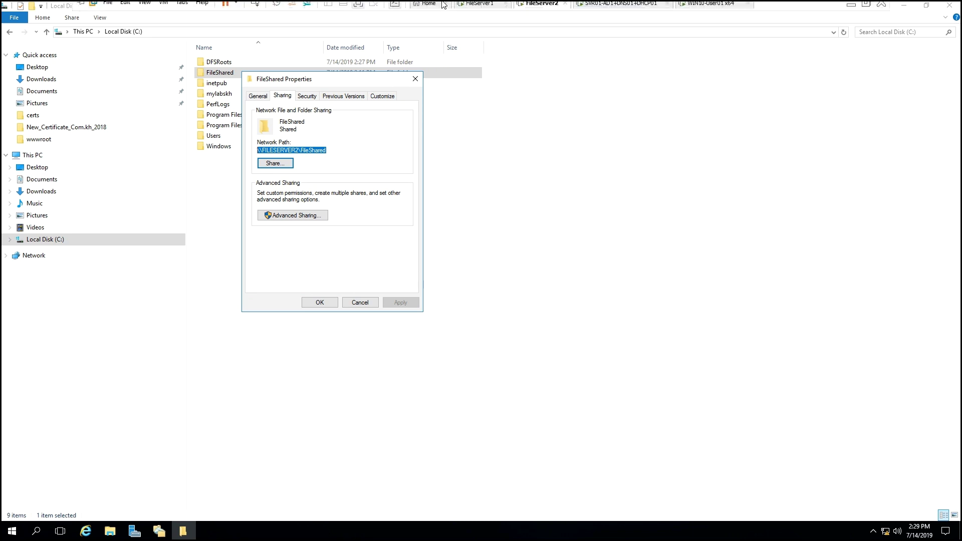
# Return to the FileServer1 machine, confirm the second folder target and create the FileShared namespace folder.
pyautogui.click(487, 9)
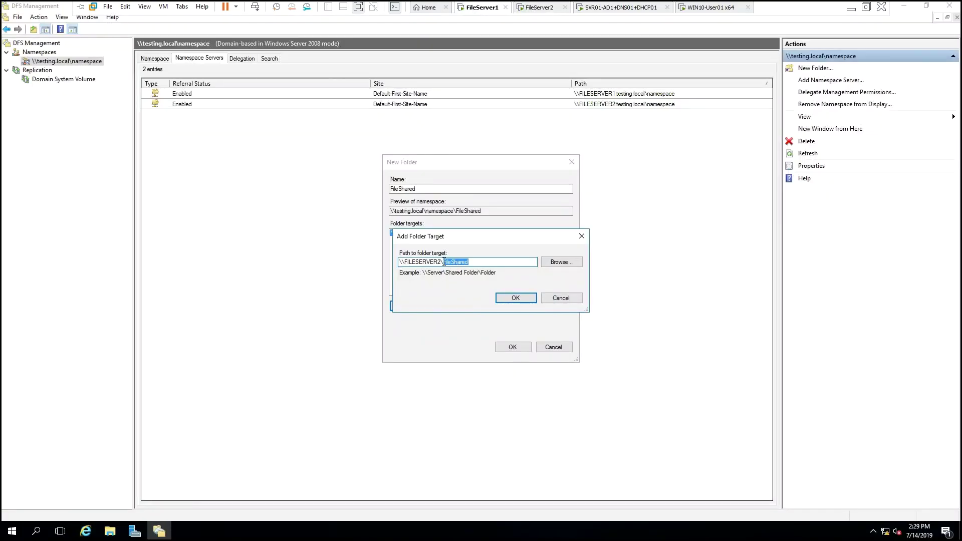
pyautogui.click(470, 262)
pyautogui.moveTo(469, 262); pyautogui.dragTo(180, 247)
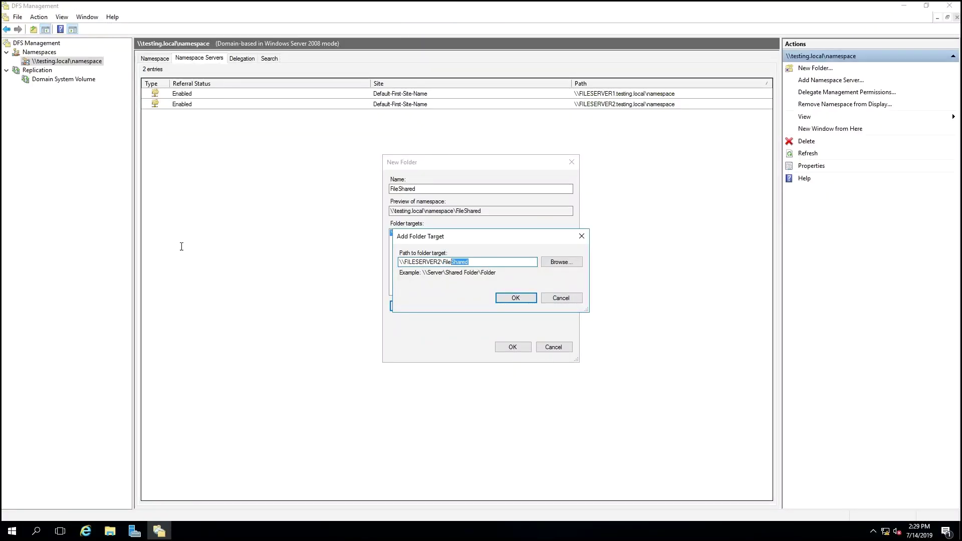
pyautogui.click(514, 298)
pyautogui.click(464, 240)
pyautogui.click(457, 234)
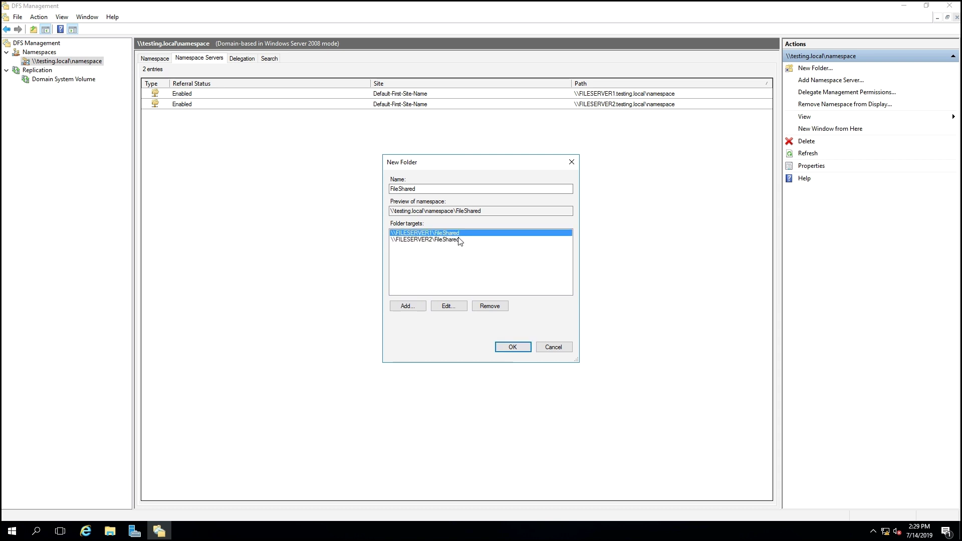
pyautogui.click(512, 347)
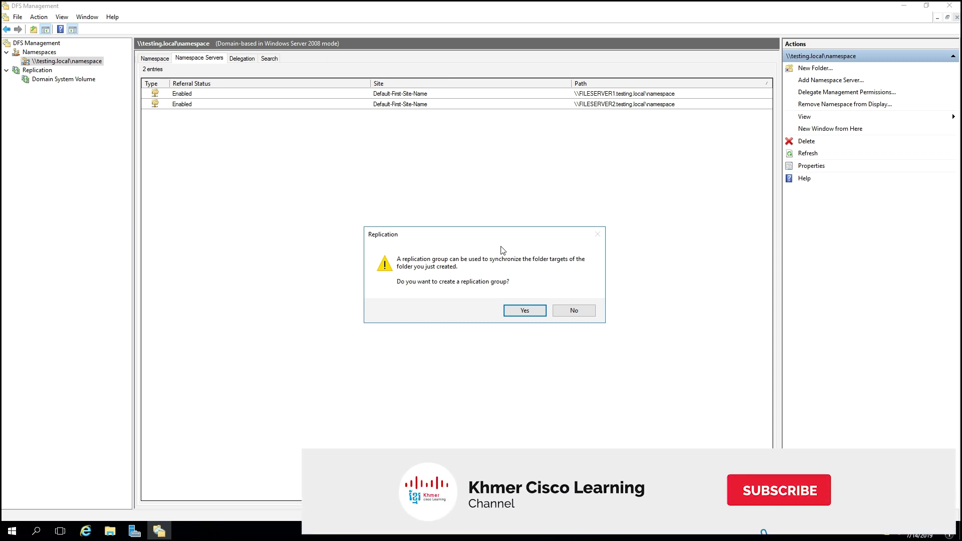
# Agree to create a replication group, keeping the default group and folder names and accepting the eligibility of both folder targets.
pyautogui.click(524, 310)
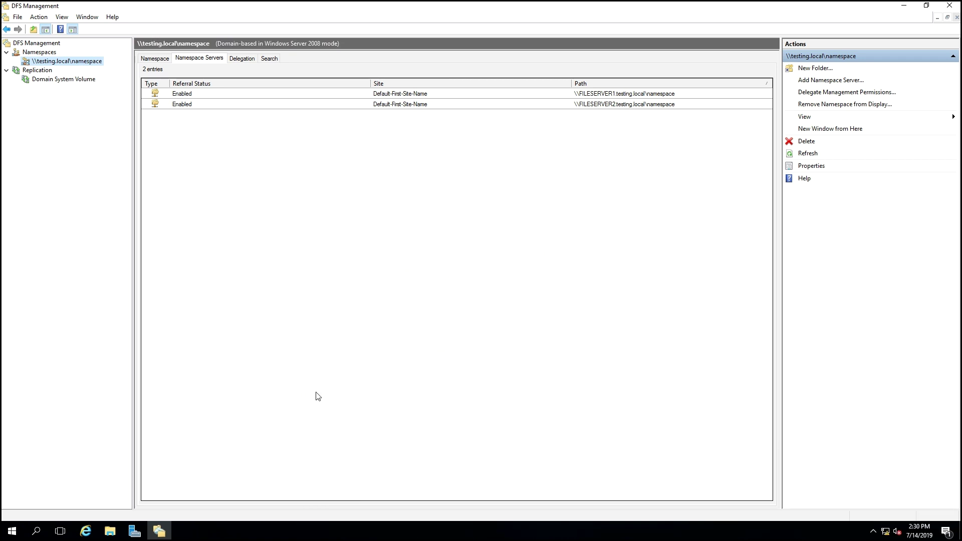
pyautogui.click(591, 392)
pyautogui.click(589, 393)
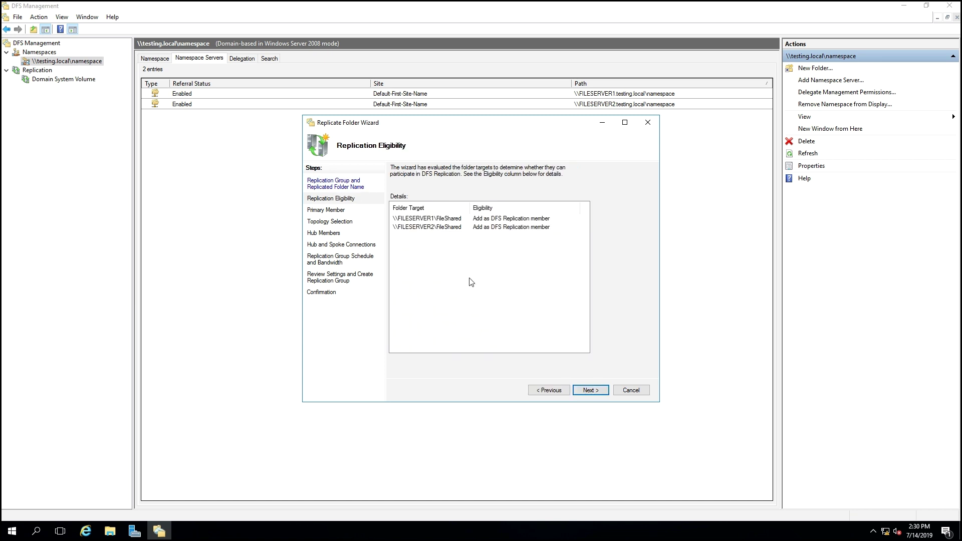
pyautogui.click(444, 228)
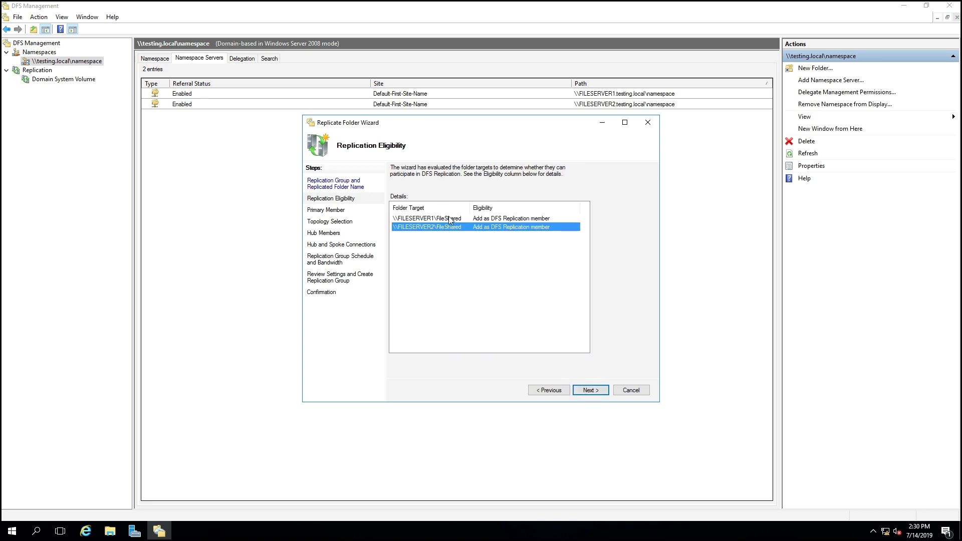
pyautogui.click(590, 390)
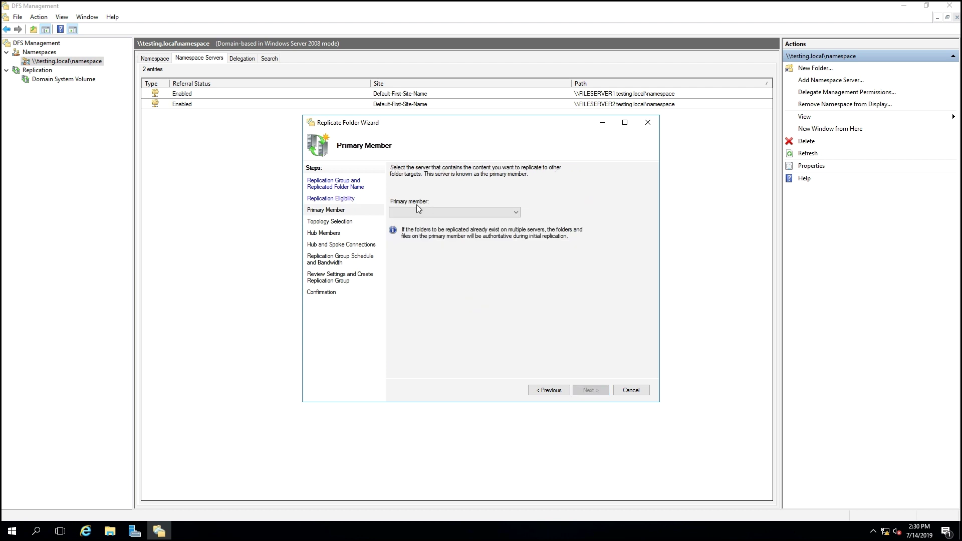
# Set FILESERVER1 as the primary member and keep the Full mesh topology for the replication group.
pyautogui.click(415, 213)
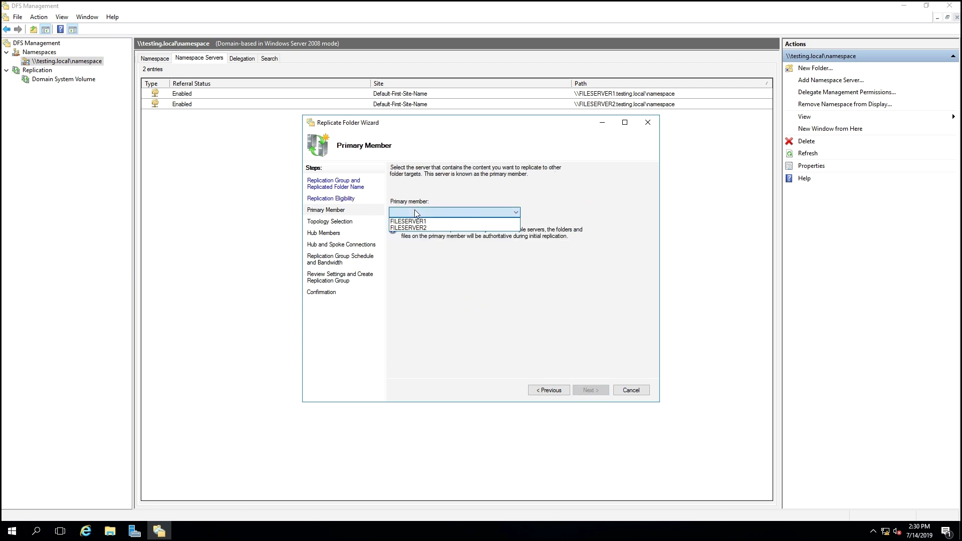
pyautogui.click(412, 223)
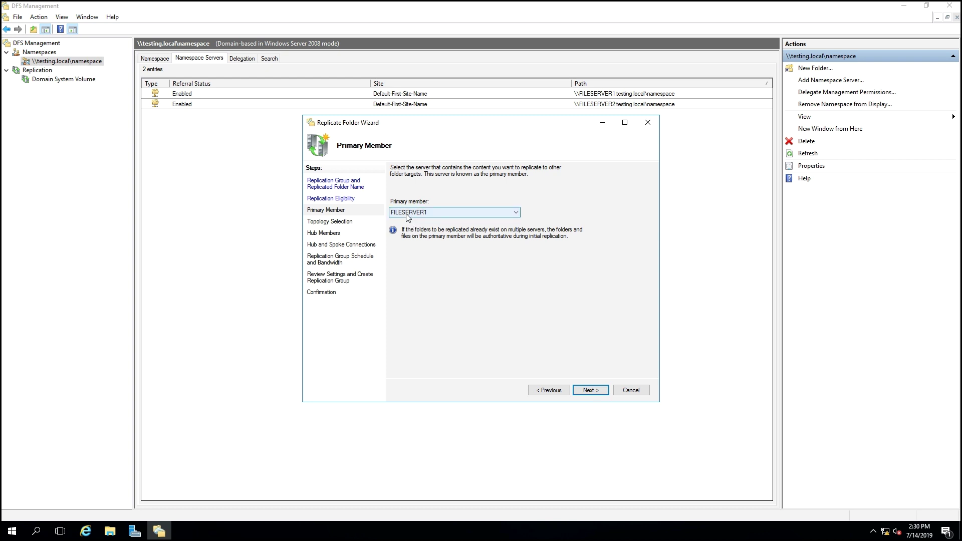
pyautogui.click(587, 391)
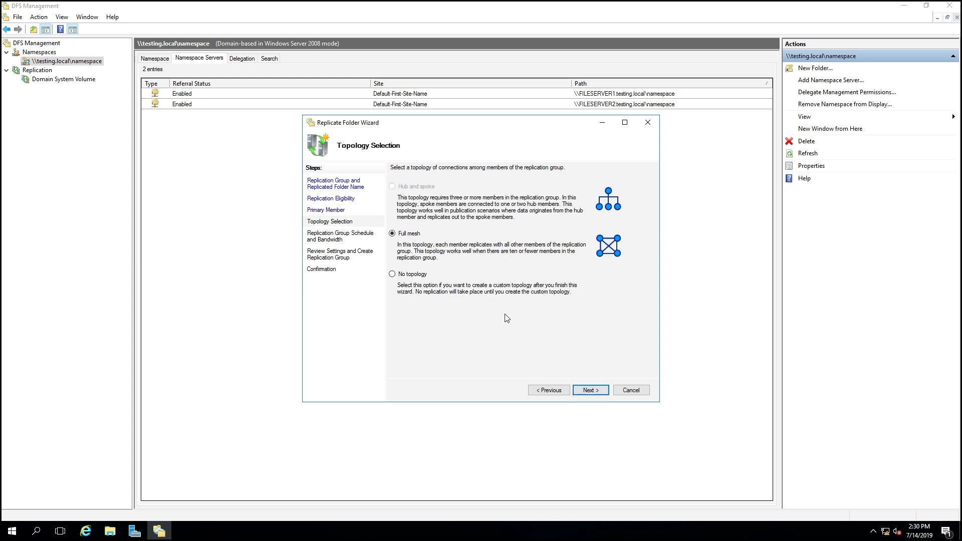
pyautogui.click(584, 390)
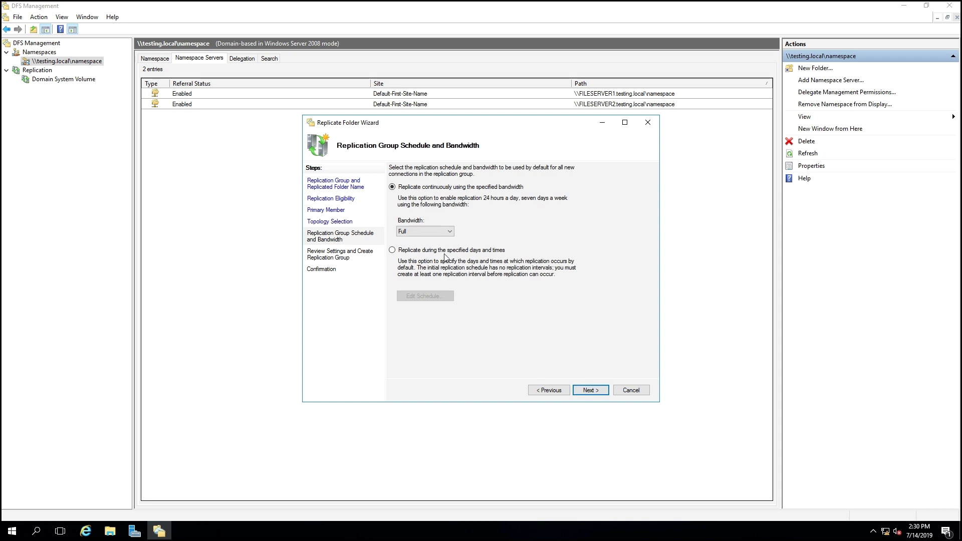
# Create the replication group with continuous replication at Full bandwidth and dismiss the replication delay notice permanently.
pyautogui.click(591, 390)
pyautogui.click(591, 390)
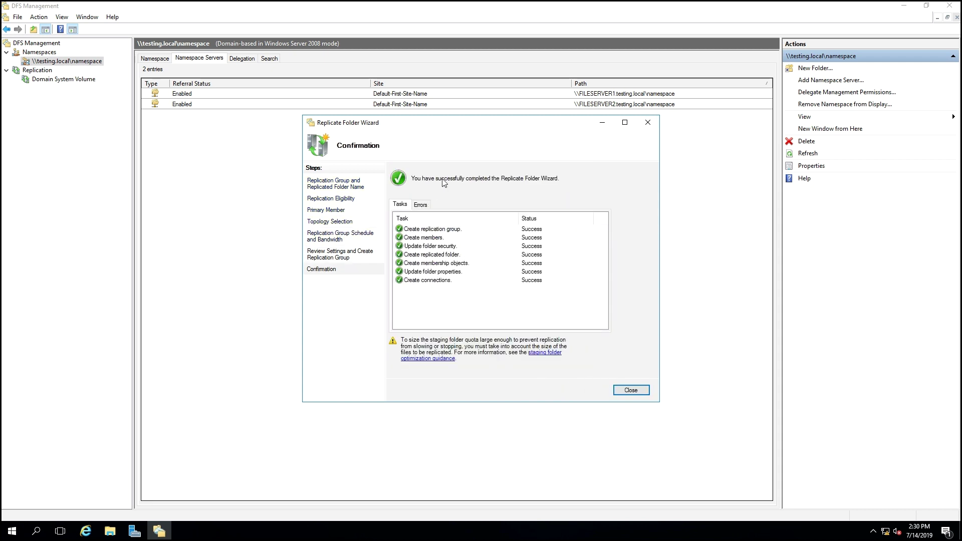
pyautogui.click(641, 394)
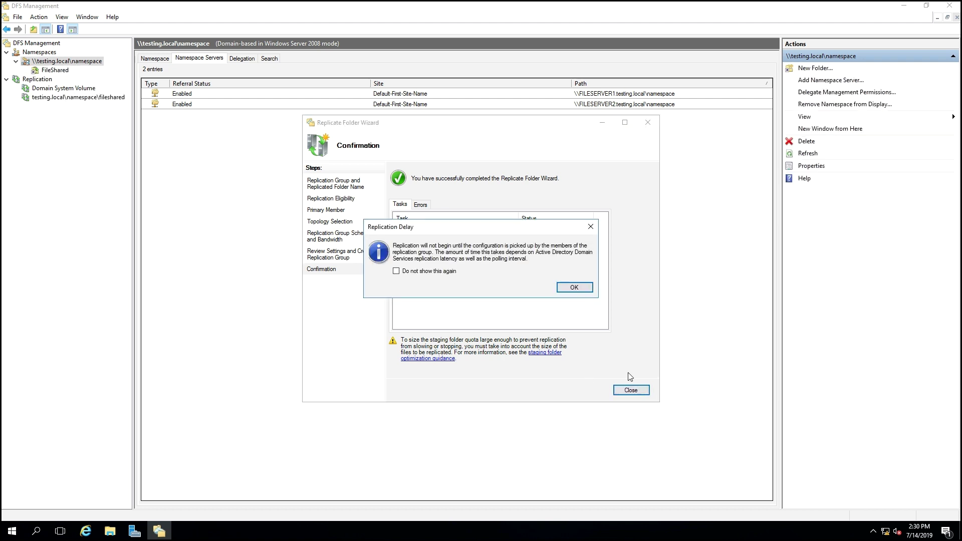
pyautogui.click(443, 273)
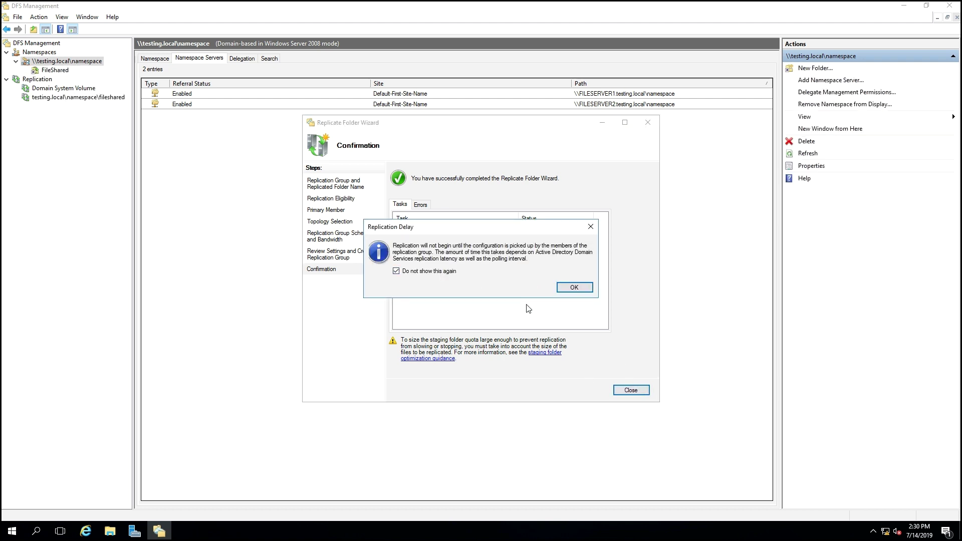
pyautogui.click(574, 288)
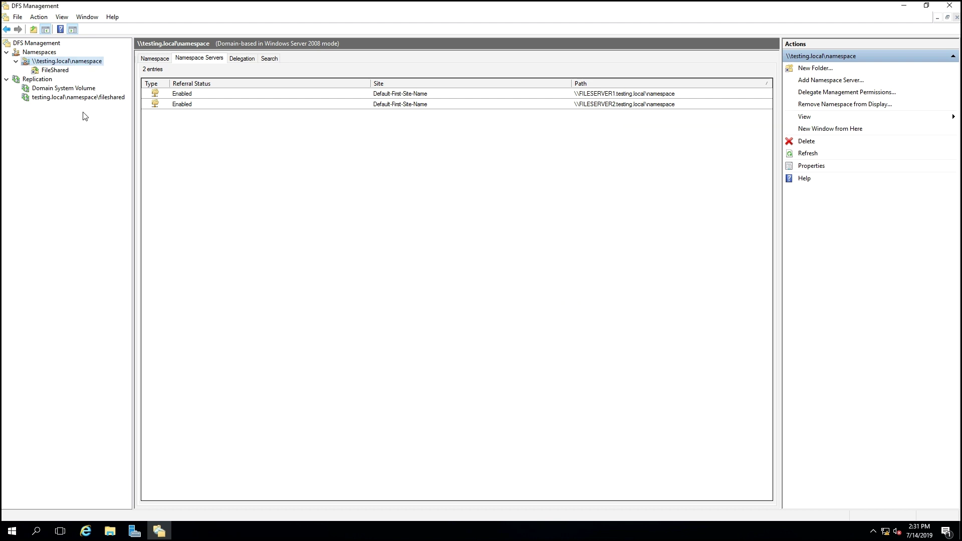
# Open the testing.local\namespace\fileshared replication group, refresh its memberships and examine the FILESERVER1 and FILESERVER2 entries.
pyautogui.click(50, 99)
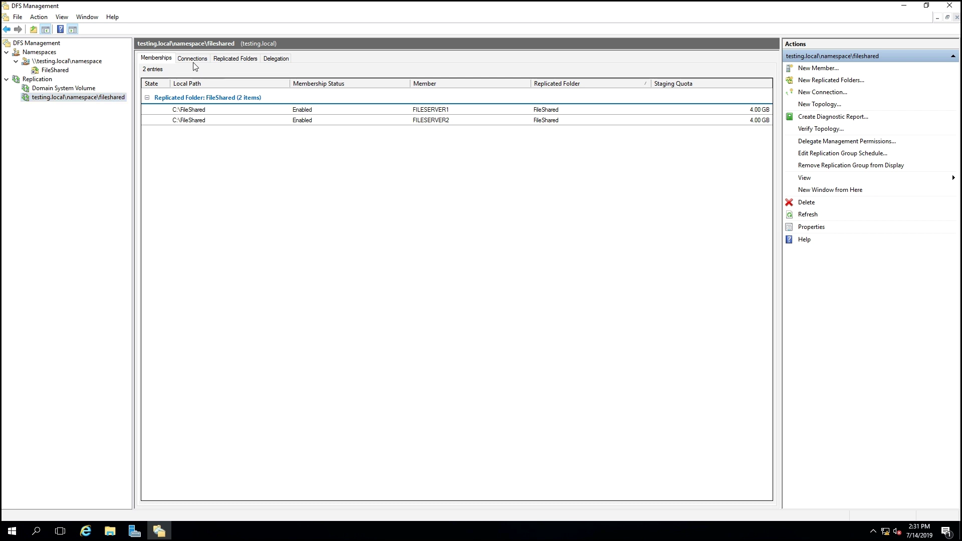
pyautogui.click(221, 114)
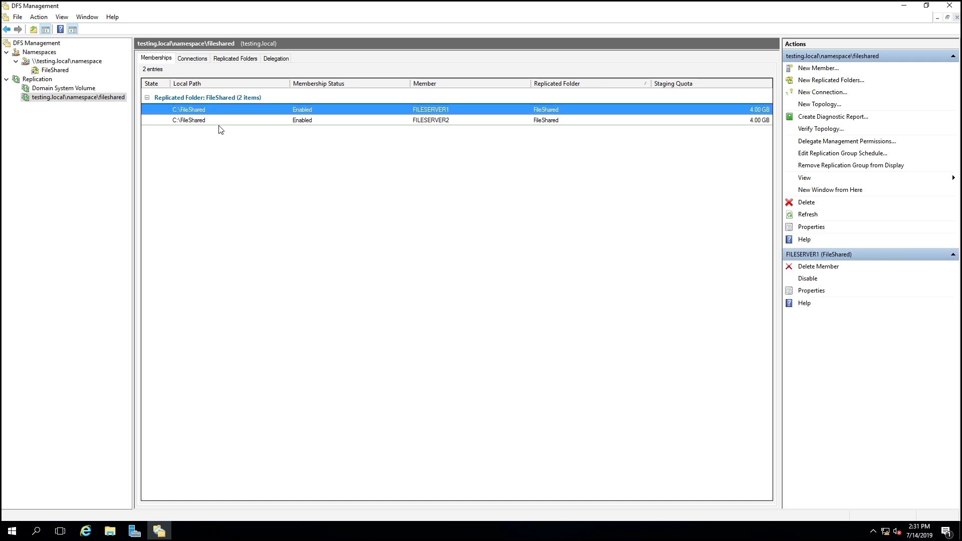
pyautogui.click(221, 124)
pyautogui.rightClick(225, 152)
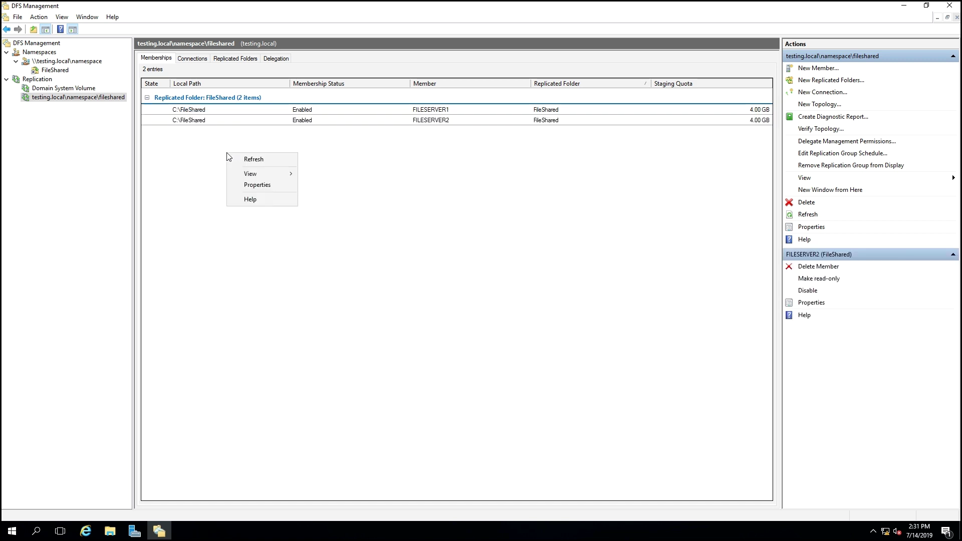
pyautogui.click(260, 162)
pyautogui.click(215, 108)
pyautogui.click(218, 120)
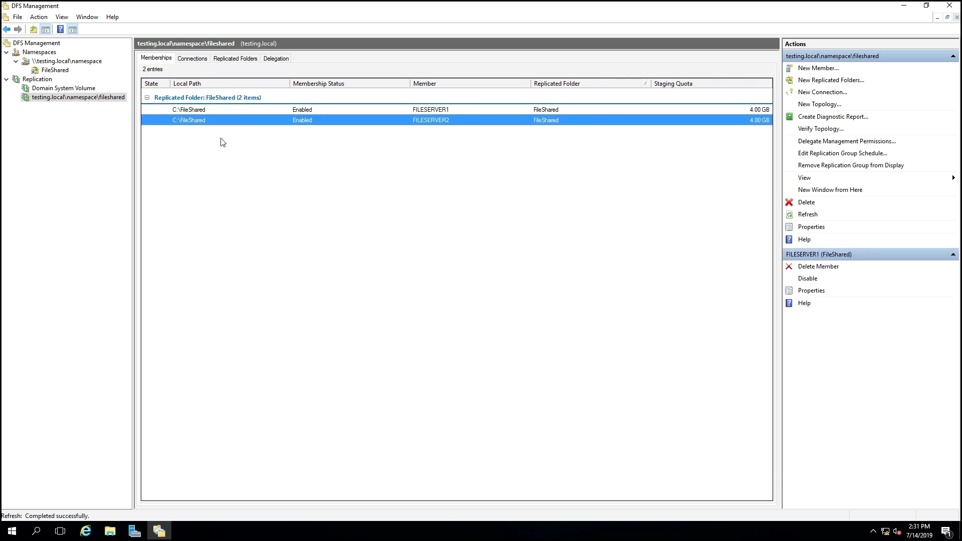
# Examine the group's connections in both directions between FILESERVER1 and FILESERVER2, including the properties of the FILESERVER1 to FILESERVER2 connection.
pyautogui.click(192, 58)
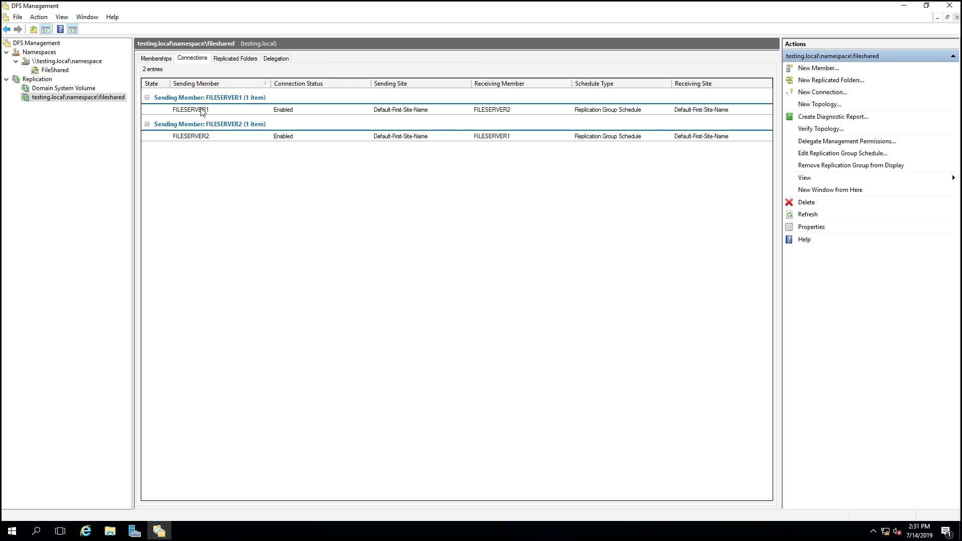
pyautogui.click(200, 110)
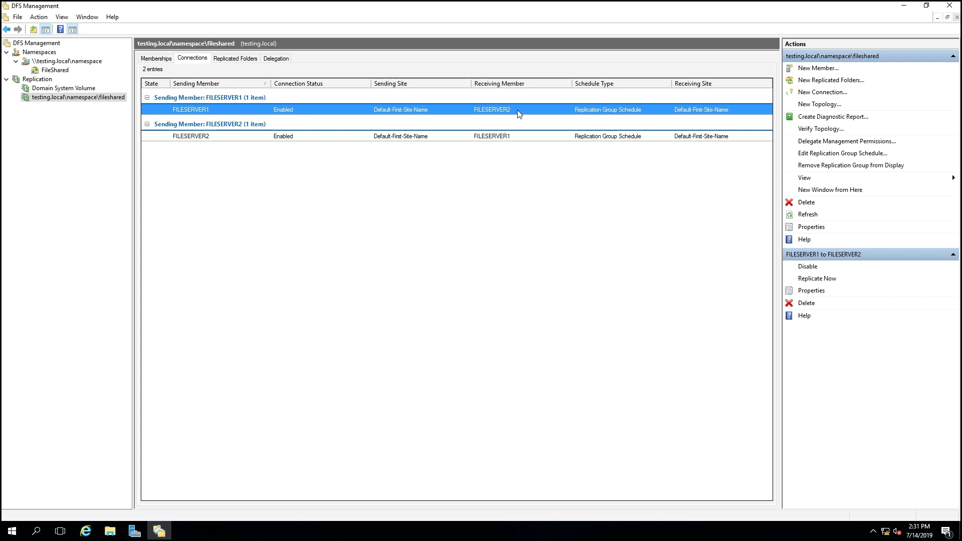
pyautogui.click(223, 136)
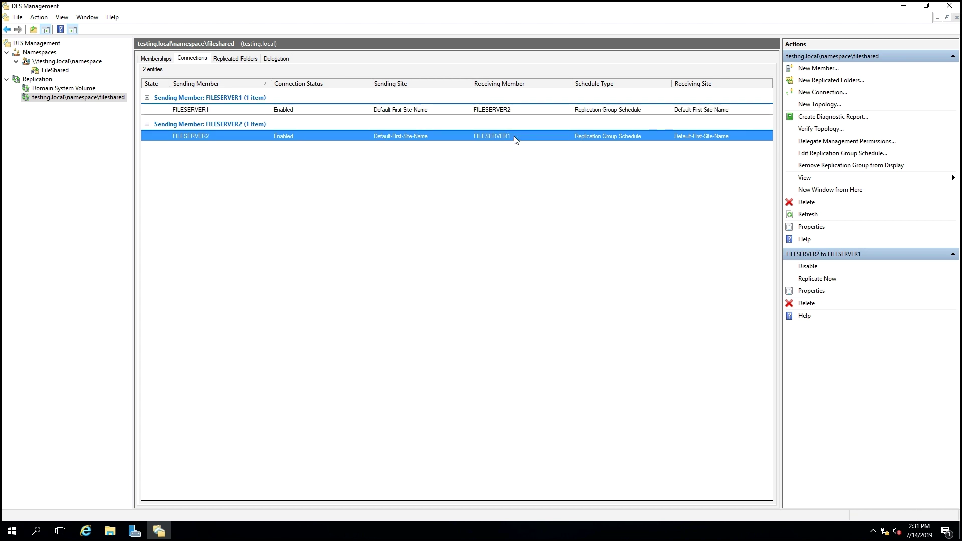
pyautogui.doubleClick(205, 111)
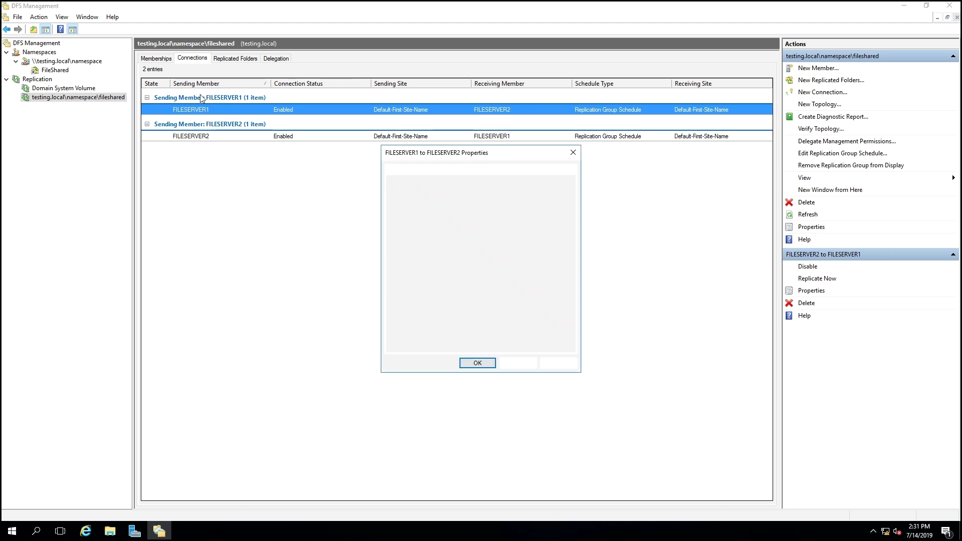
pyautogui.click(519, 363)
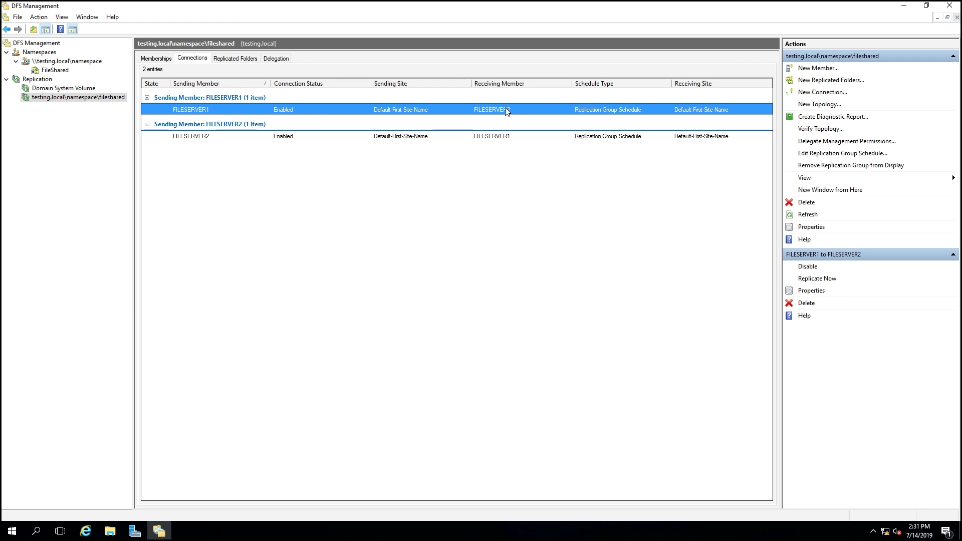
pyautogui.click(203, 141)
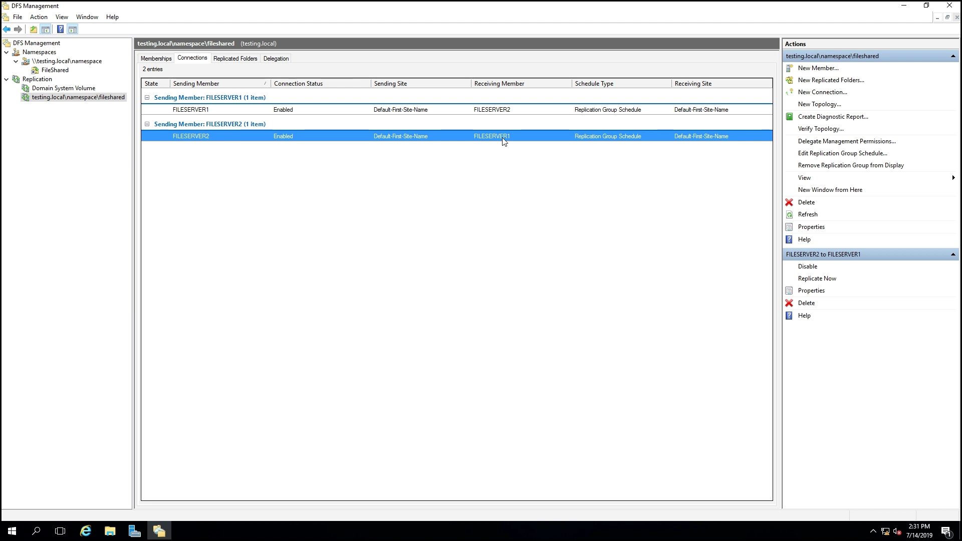
# Review the \\testing.local\namespace servers and the memberships and connections of the testing.local\namespace\fileshared replication group.
pyautogui.click(186, 185)
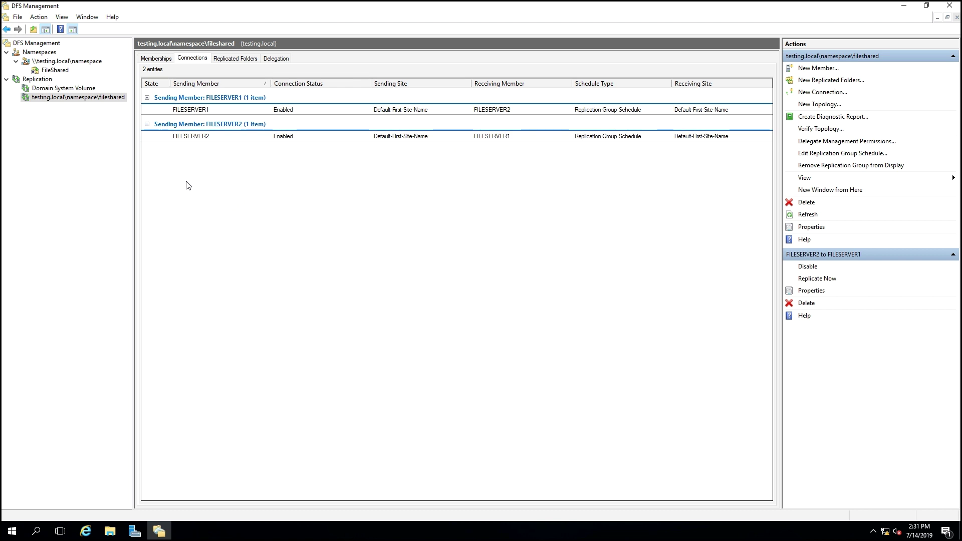
pyautogui.click(81, 63)
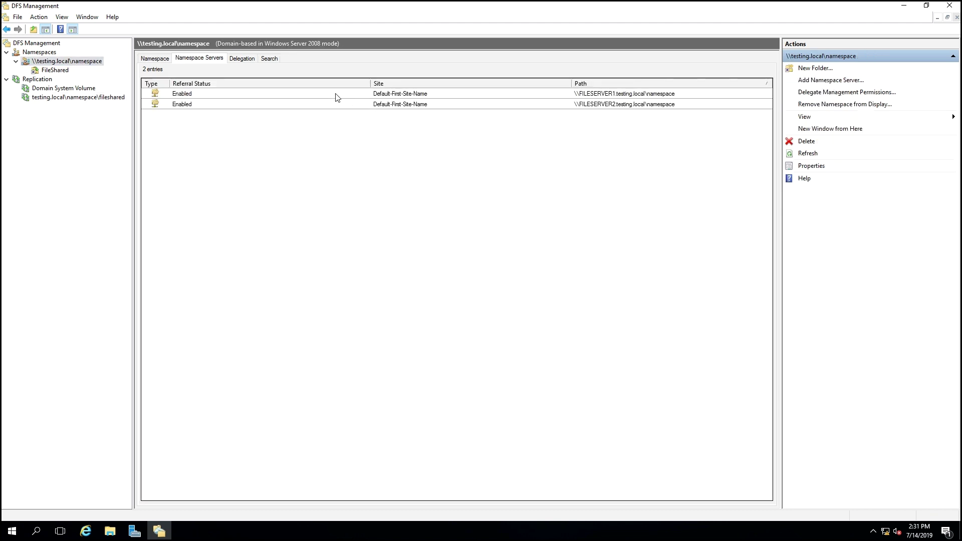
pyautogui.rightClick(307, 174)
pyautogui.click(328, 176)
pyautogui.click(95, 98)
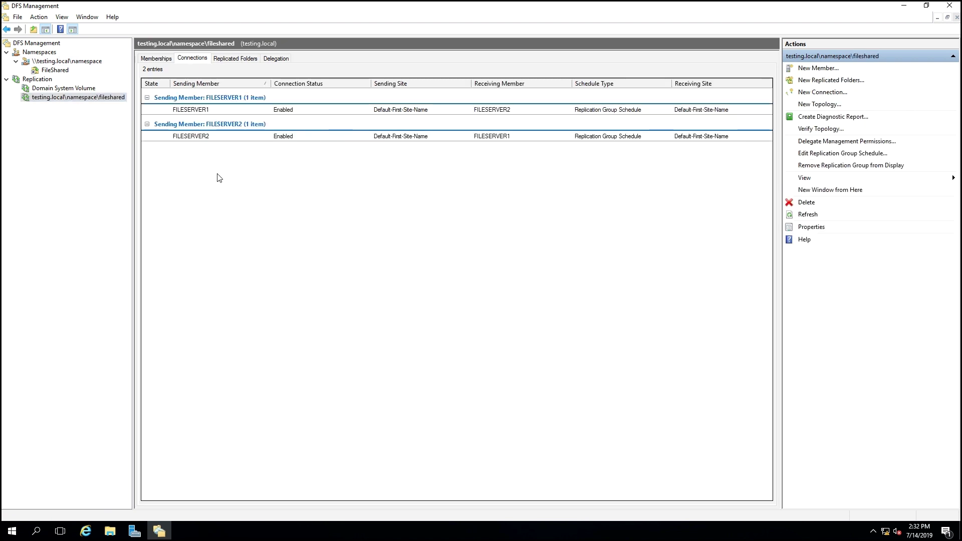
pyautogui.click(159, 59)
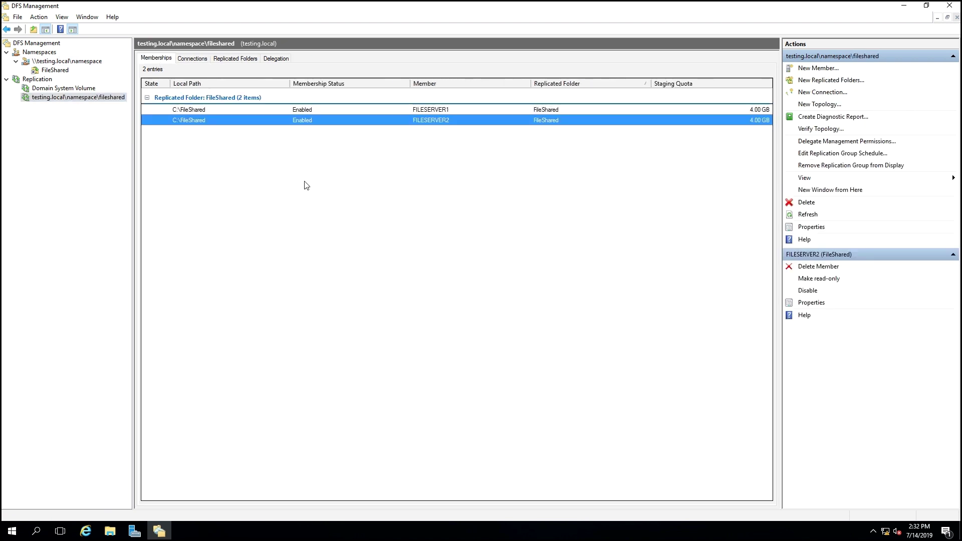
pyautogui.click(192, 59)
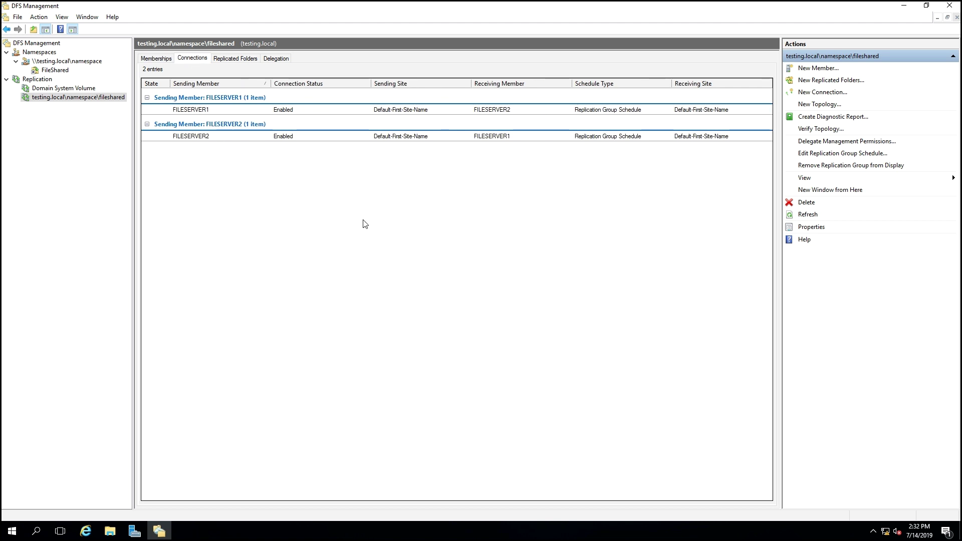
pyautogui.click(156, 59)
pyautogui.click(88, 62)
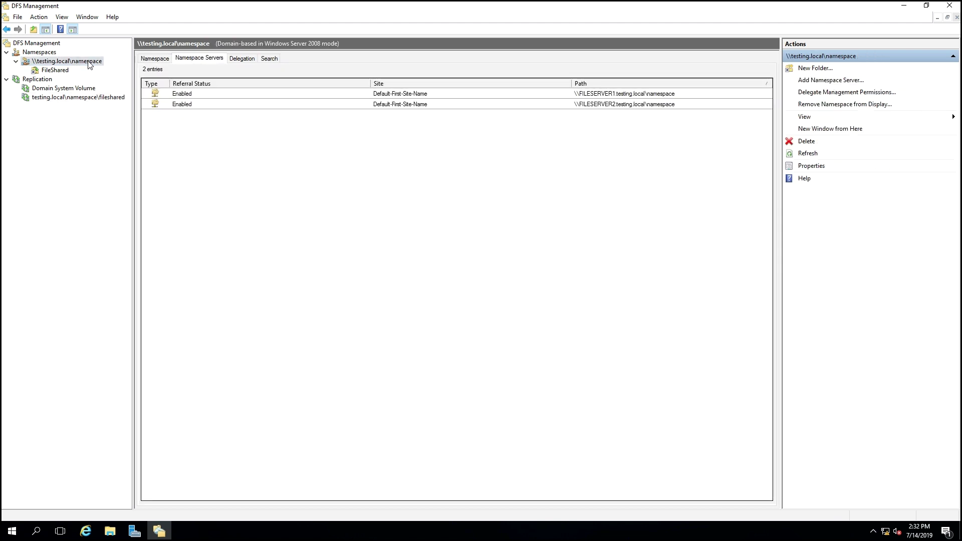
# Examine the replication entries of the FileShared folder in the namespace and refresh them.
pyautogui.click(60, 98)
pyautogui.click(59, 71)
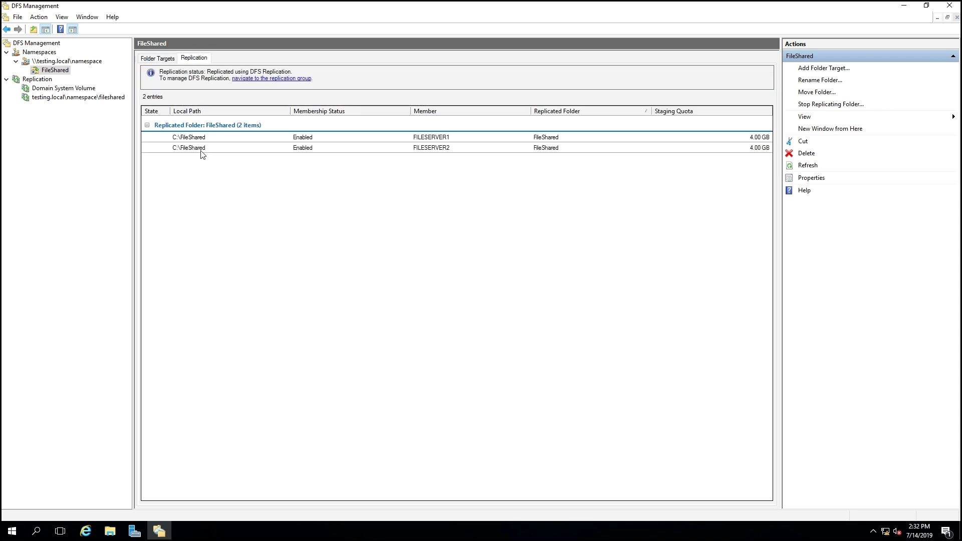
pyautogui.rightClick(328, 234)
pyautogui.click(360, 242)
# Close the surplus File Explorer windows, keeping one on Local Disk (C:), and refresh its contents.
pyautogui.click(111, 532)
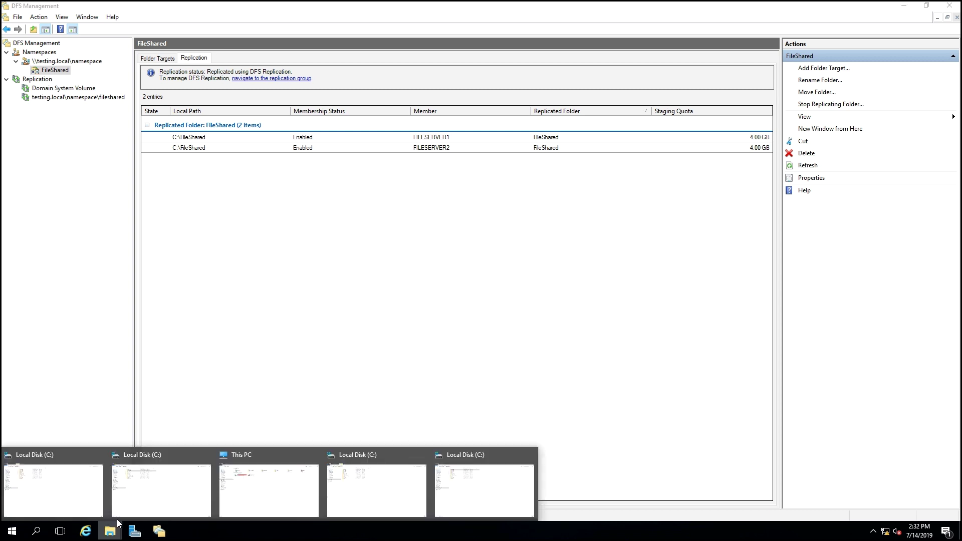
pyautogui.moveTo(523, 7)
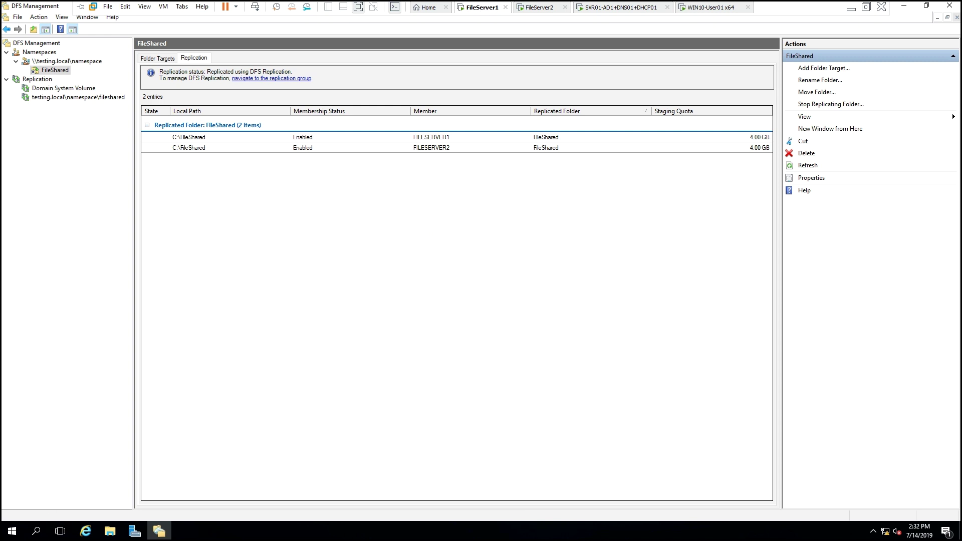
pyautogui.click(110, 531)
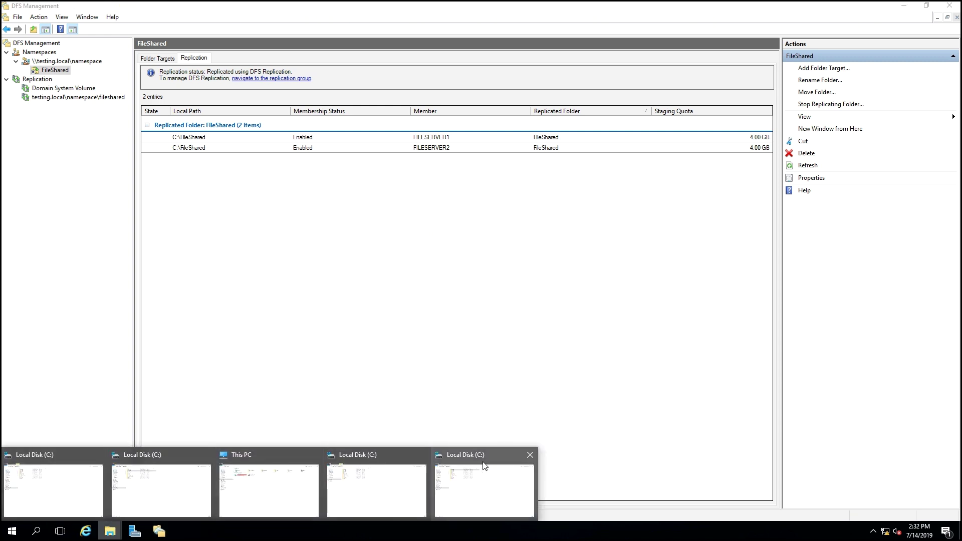
pyautogui.click(524, 456)
pyautogui.click(422, 456)
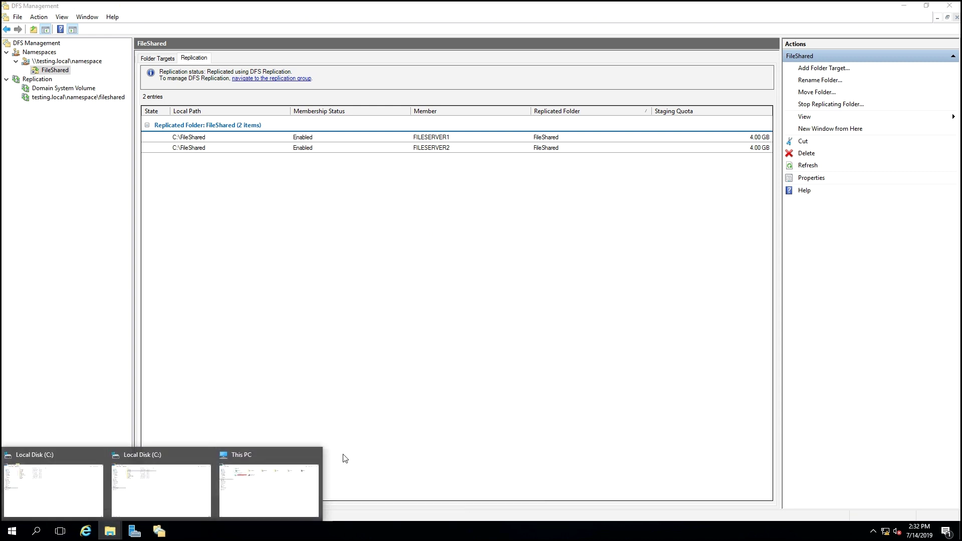
pyautogui.click(314, 455)
pyautogui.click(207, 455)
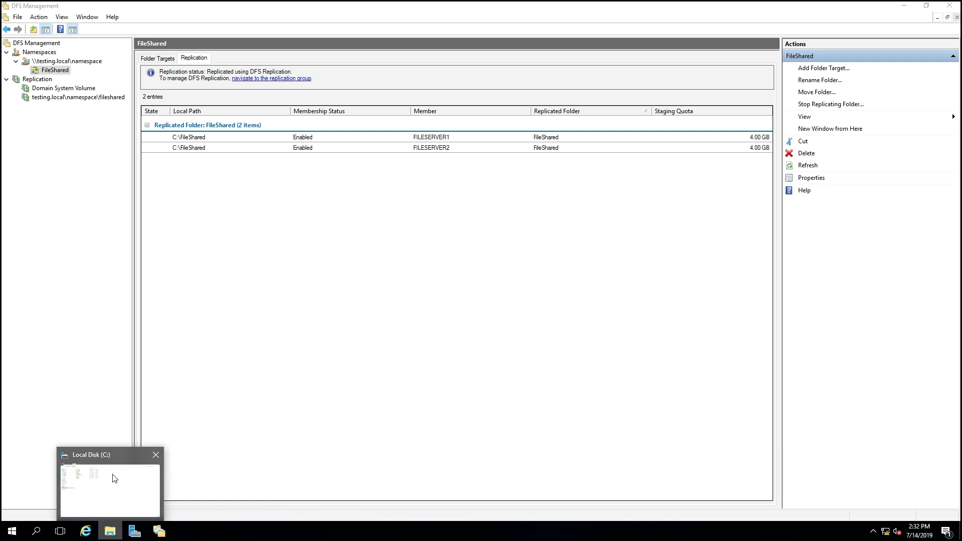
pyautogui.click(80, 480)
pyautogui.rightClick(232, 246)
pyautogui.click(249, 287)
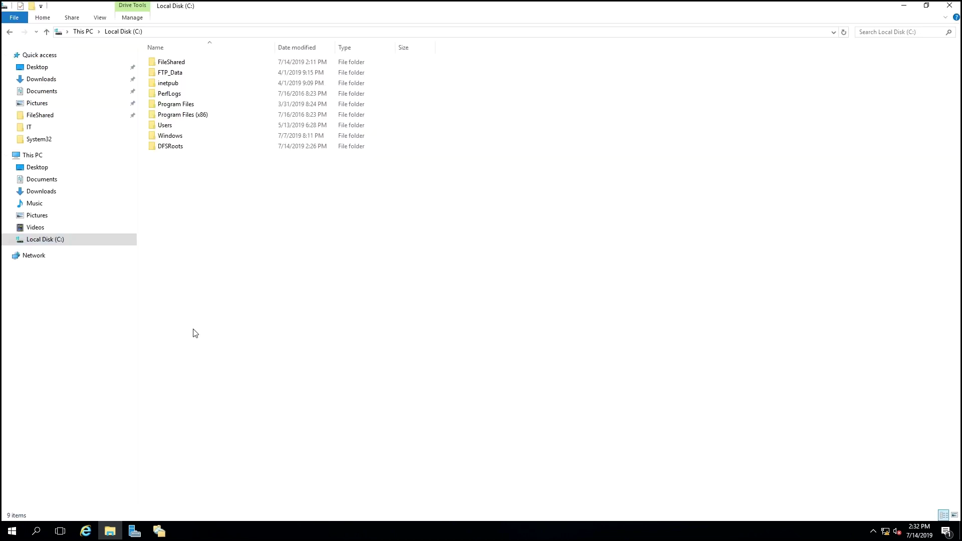
# Open the network path \\testing.local\namespace\FileShared through the Run dialog and check its full address.
pyautogui.click(12, 531)
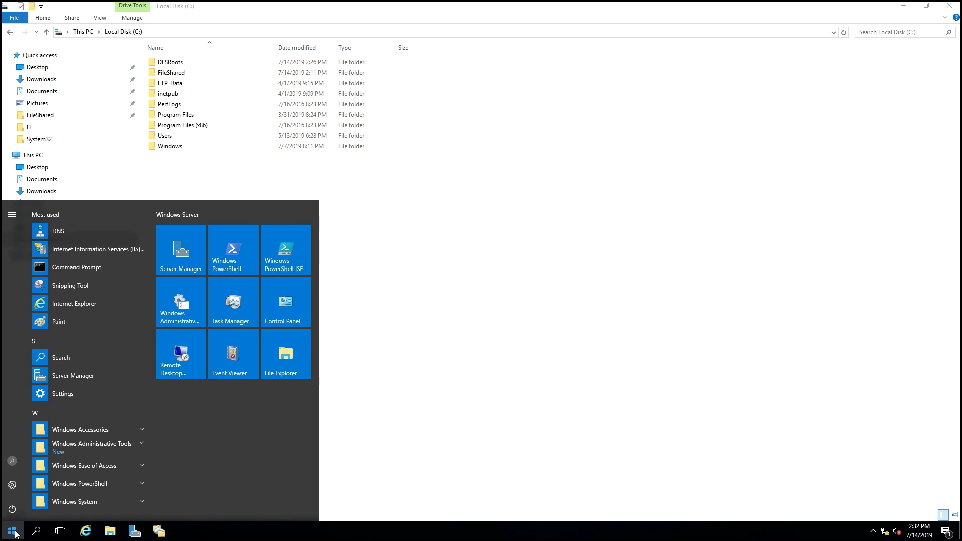
pyautogui.press('super+r')
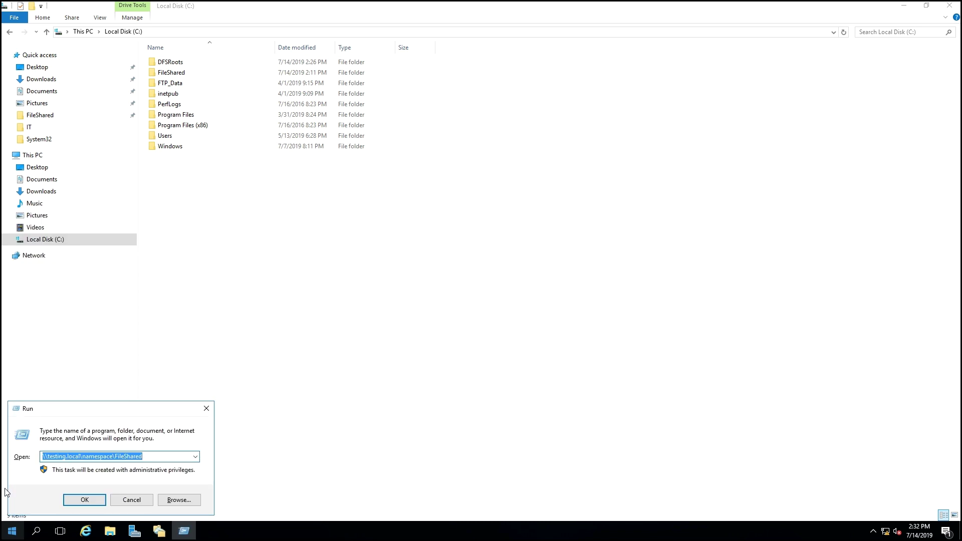
pyautogui.moveTo(138, 410); pyautogui.dragTo(306, 202)
pyautogui.doubleClick(254, 249)
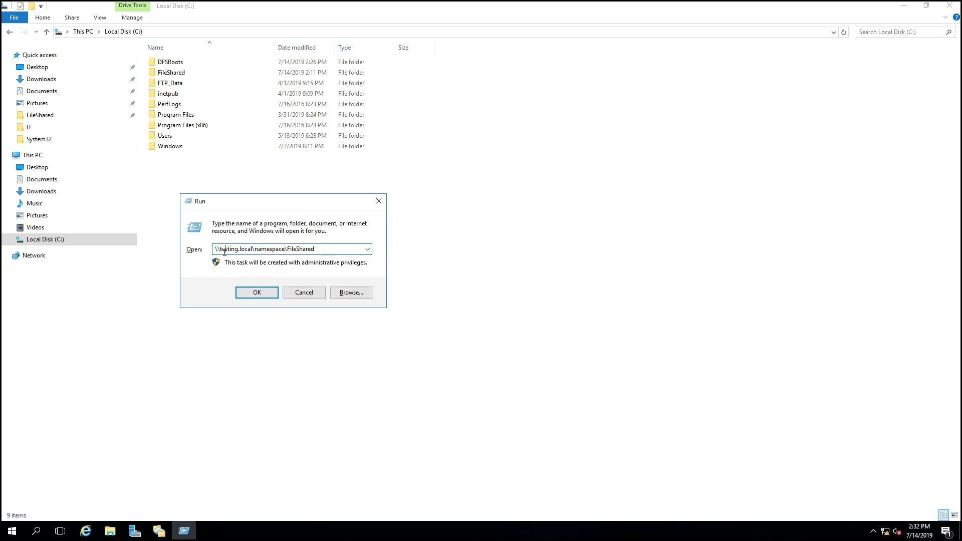
pyautogui.moveTo(267, 248); pyautogui.dragTo(334, 249)
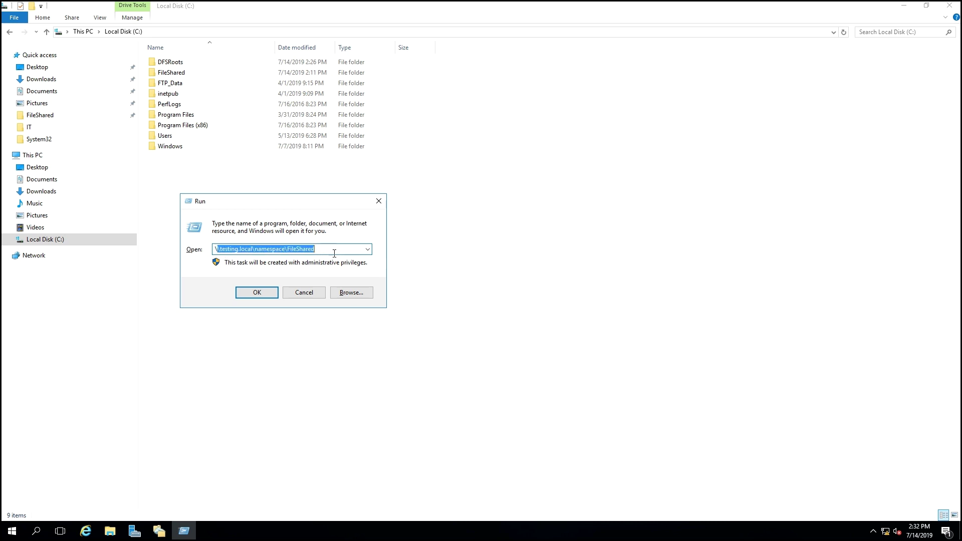
pyautogui.click(271, 292)
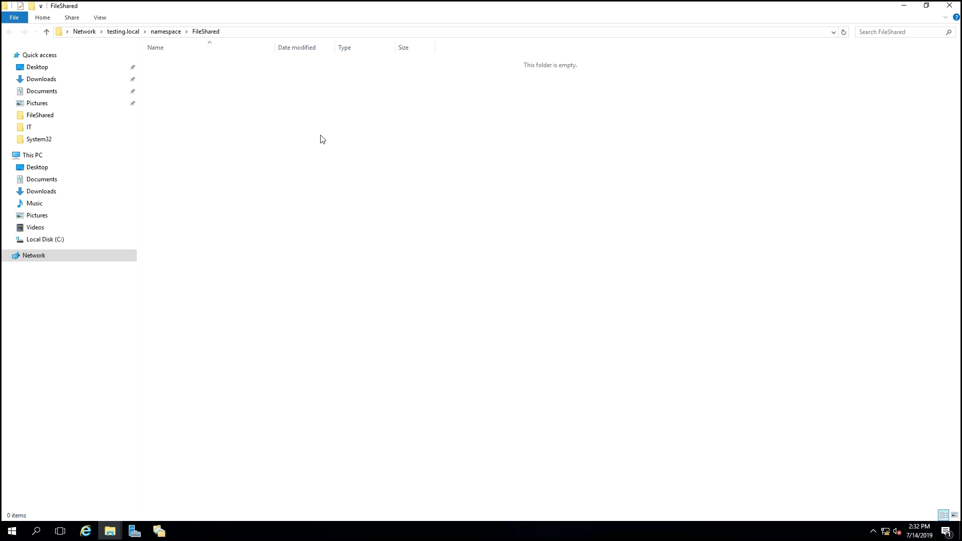
pyautogui.click(223, 32)
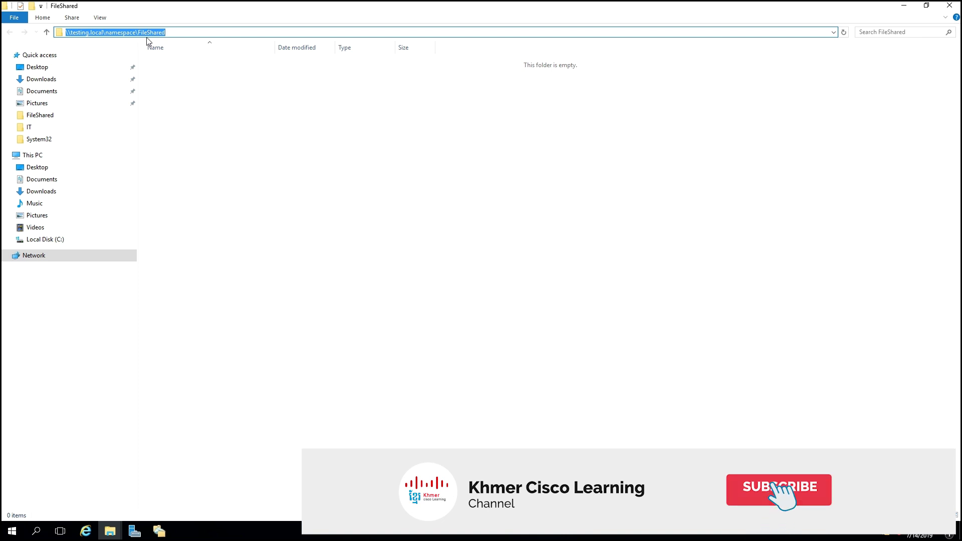
pyautogui.click(226, 185)
# Create a folder named 1-IT in C:\FileShared on FILESERVER1.
pyautogui.click(45, 239)
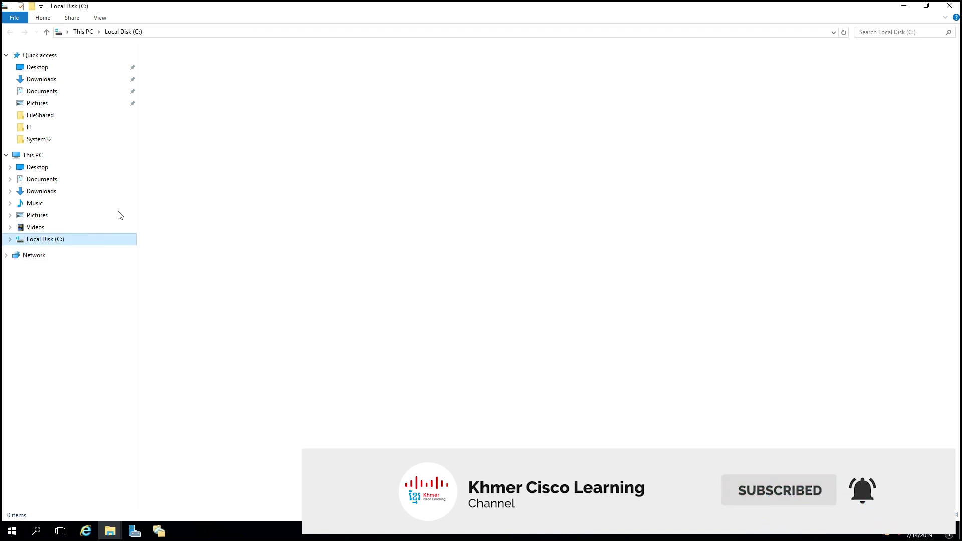
pyautogui.doubleClick(175, 74)
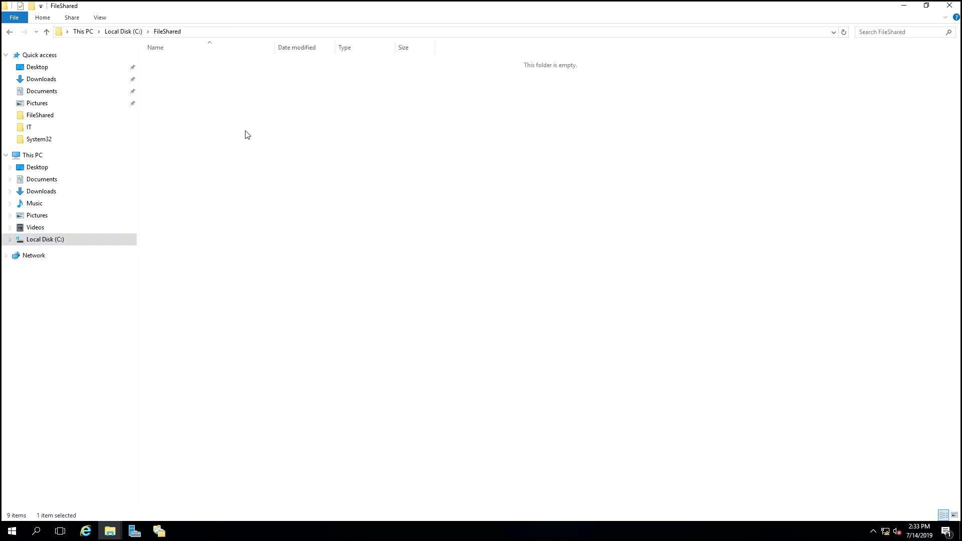
pyautogui.rightClick(216, 91)
pyautogui.moveTo(287, 213)
pyautogui.click(370, 214)
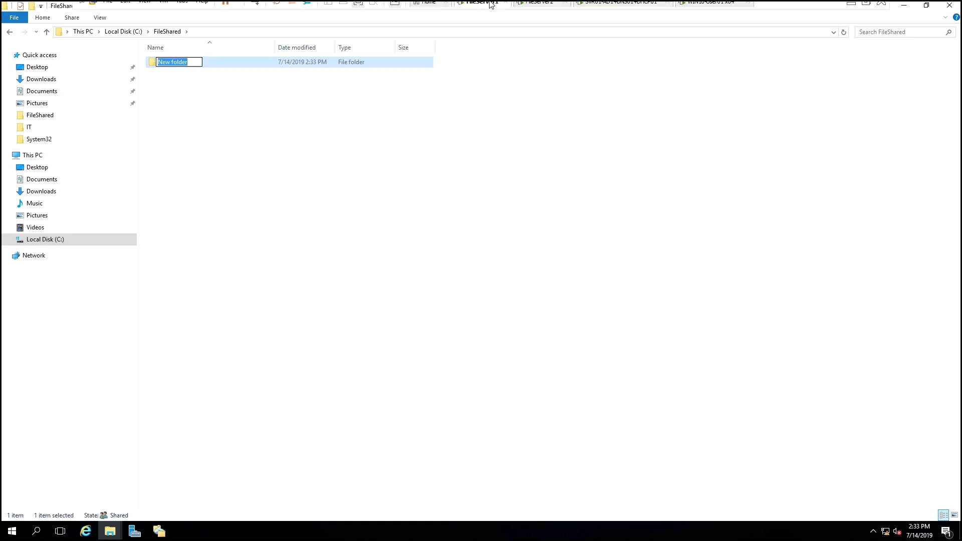
pyautogui.write('1-')
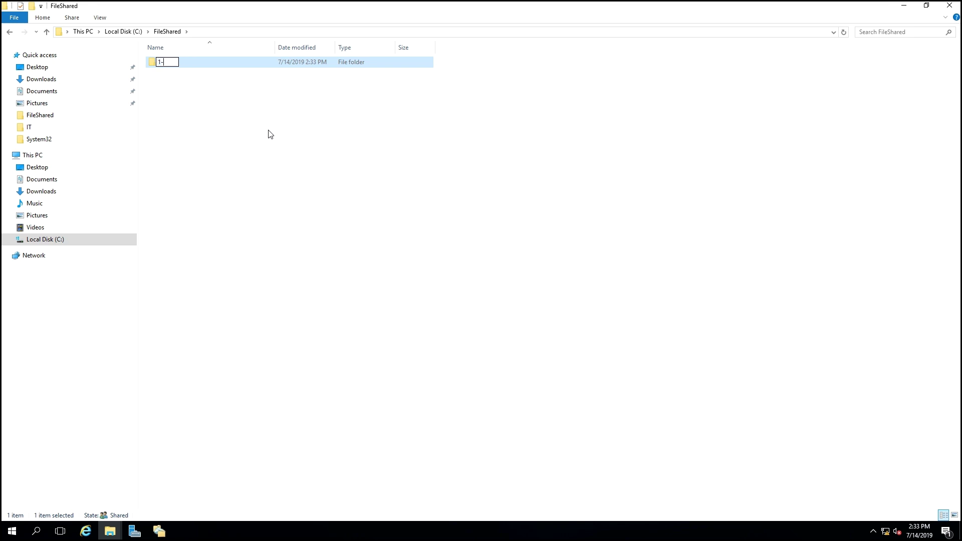
pyautogui.write('IT')
pyautogui.press('Return')
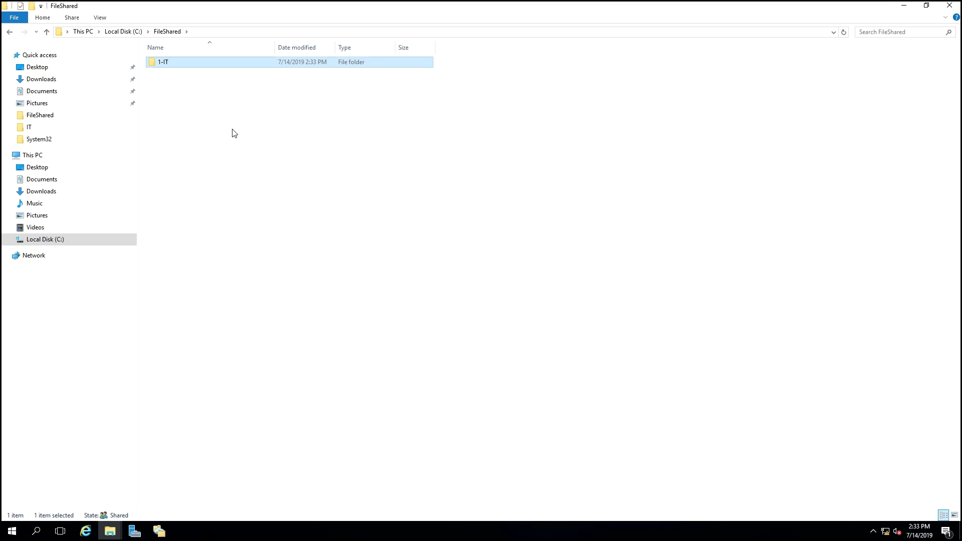
# Create a second folder named 2-HR in C:\FileShared.
pyautogui.rightClick(171, 92)
pyautogui.moveTo(266, 215)
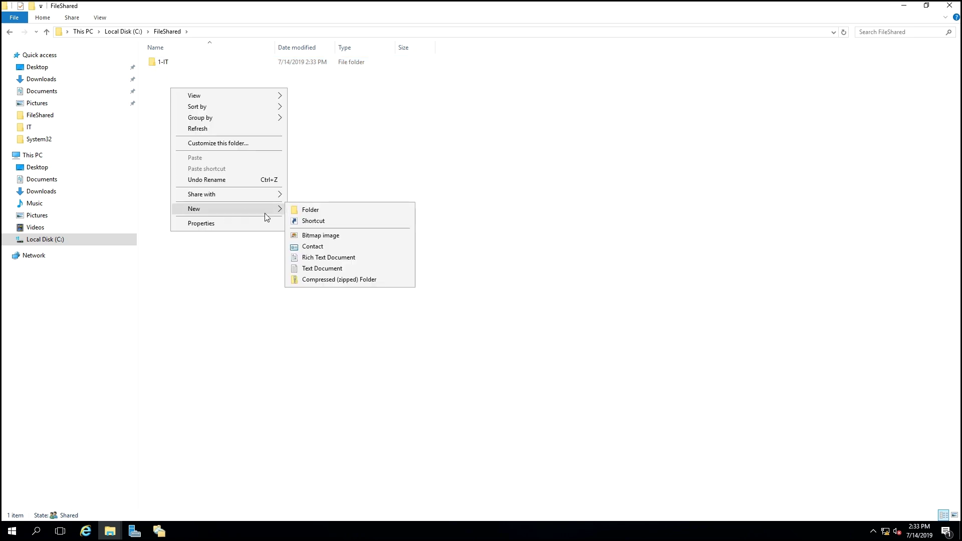
pyautogui.click(330, 209)
pyautogui.write('2')
pyautogui.press('Return')
# Create a third folder named 3-Accounting in C:\FileShared.
pyautogui.rightClick(196, 117)
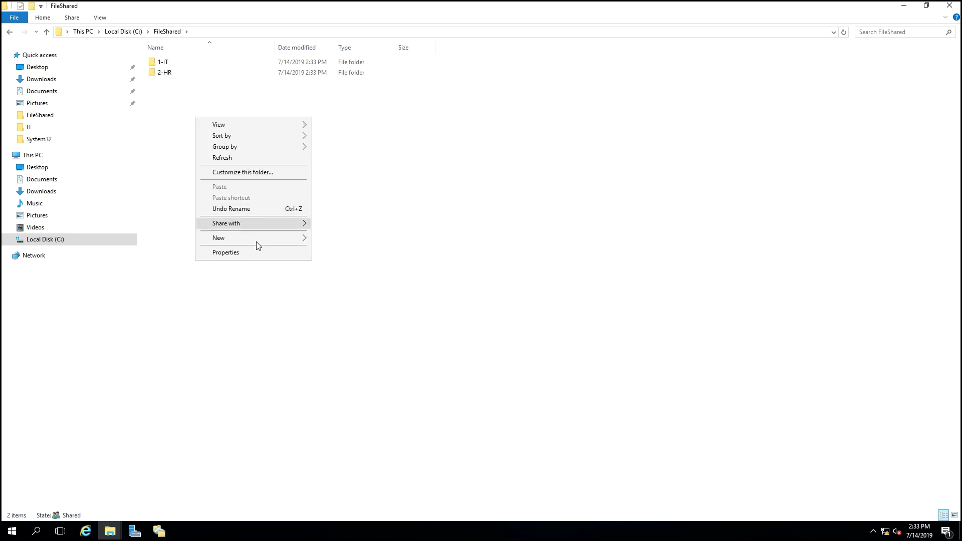
pyautogui.moveTo(257, 240)
pyautogui.click(336, 234)
pyautogui.write('3')
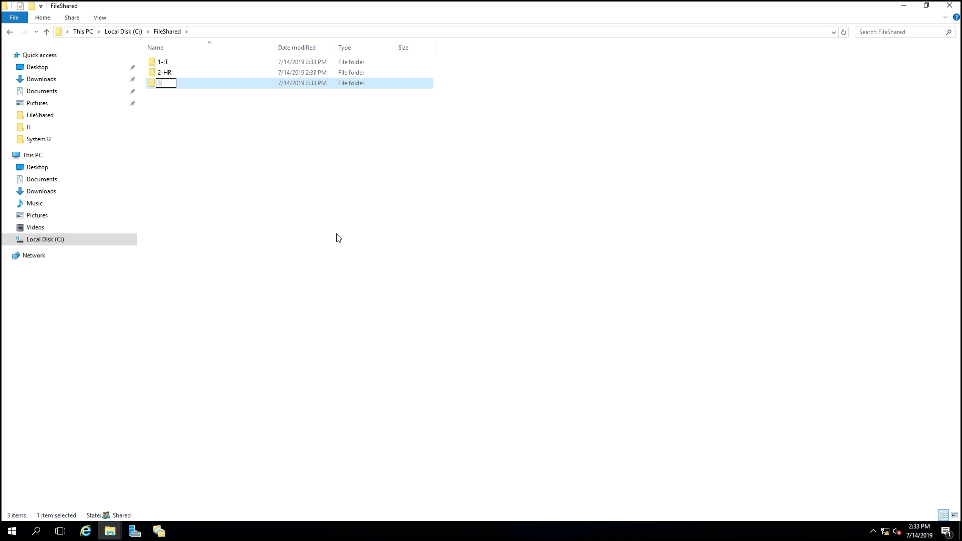
pyautogui.write('-Accounting')
pyautogui.press('Return')
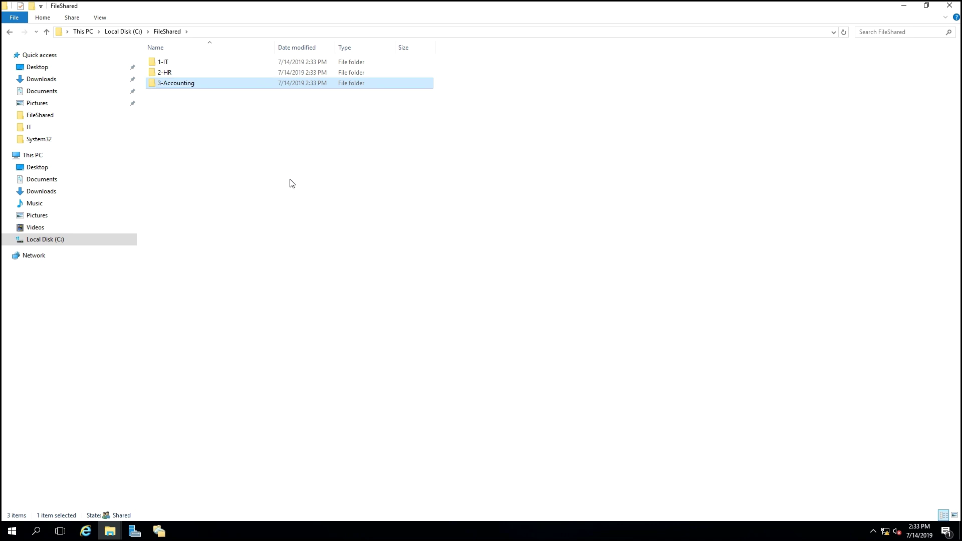
# Refresh the FileShared folder, return to Local Disk (C:) and refresh its listing.
pyautogui.rightClick(290, 183)
pyautogui.click(317, 226)
pyautogui.rightClick(314, 206)
pyautogui.click(331, 245)
pyautogui.moveTo(353, 5)
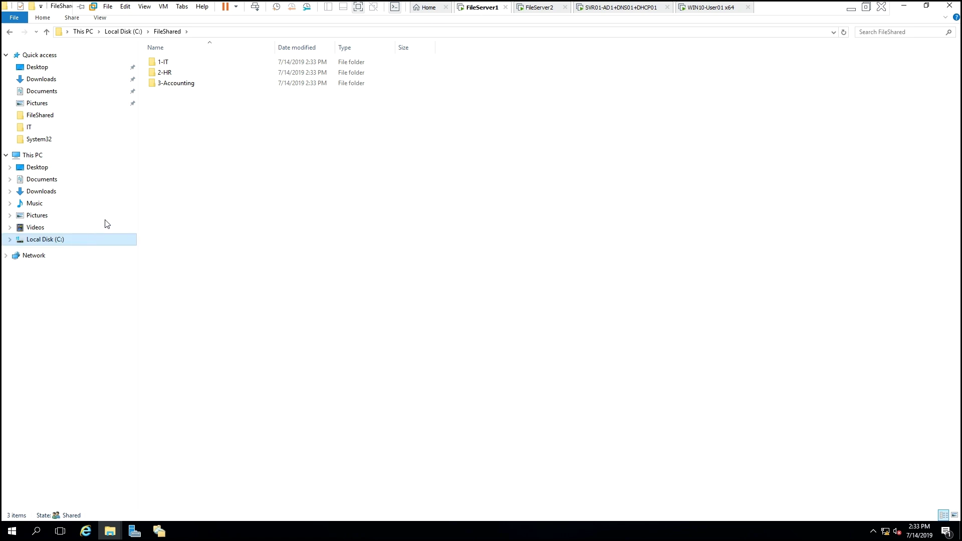
pyautogui.rightClick(323, 246)
pyautogui.click(350, 287)
pyautogui.moveTo(440, 5)
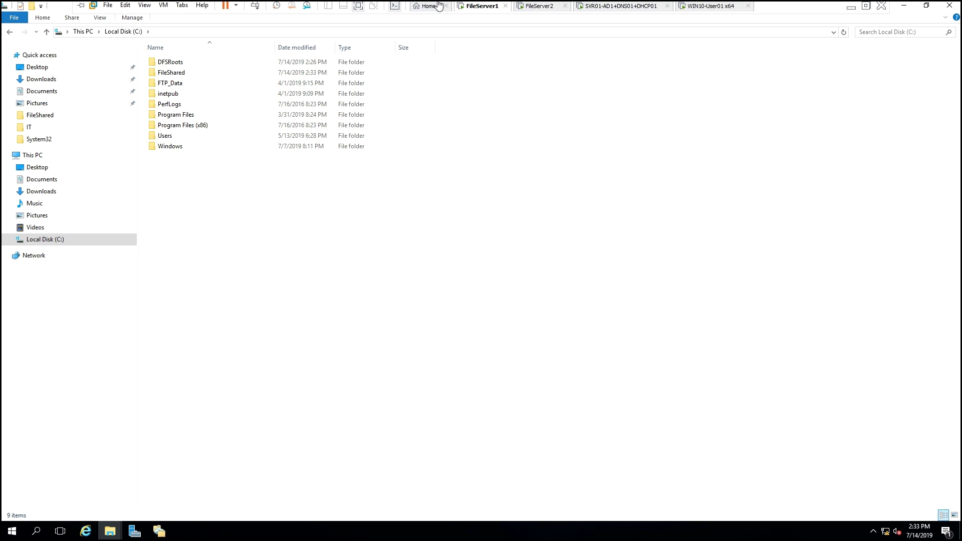
# Switch to the FileServer2 machine, refresh Local Disk (C:), then open its FileShared folder and refresh it to check for replicated folders.
pyautogui.click(535, 11)
pyautogui.click(360, 301)
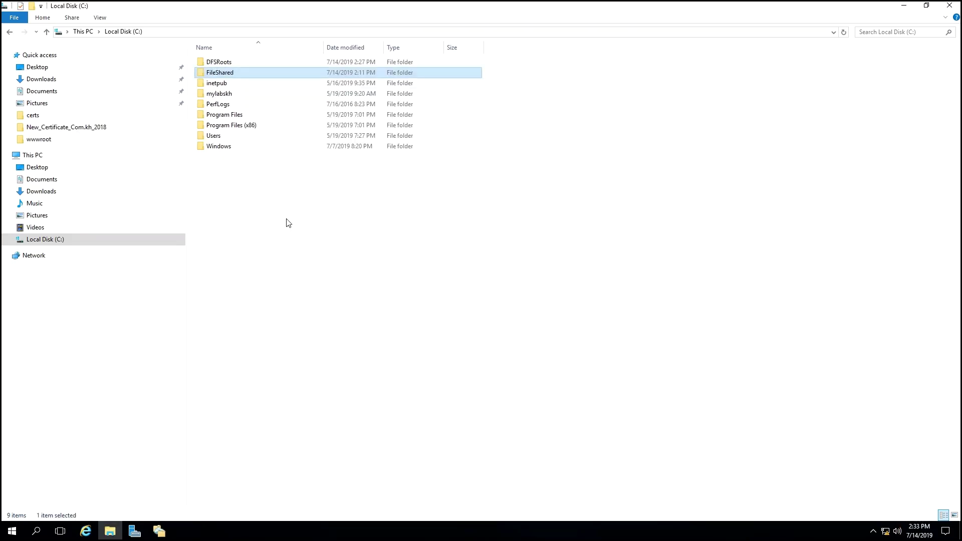
pyautogui.rightClick(280, 278)
pyautogui.click(305, 310)
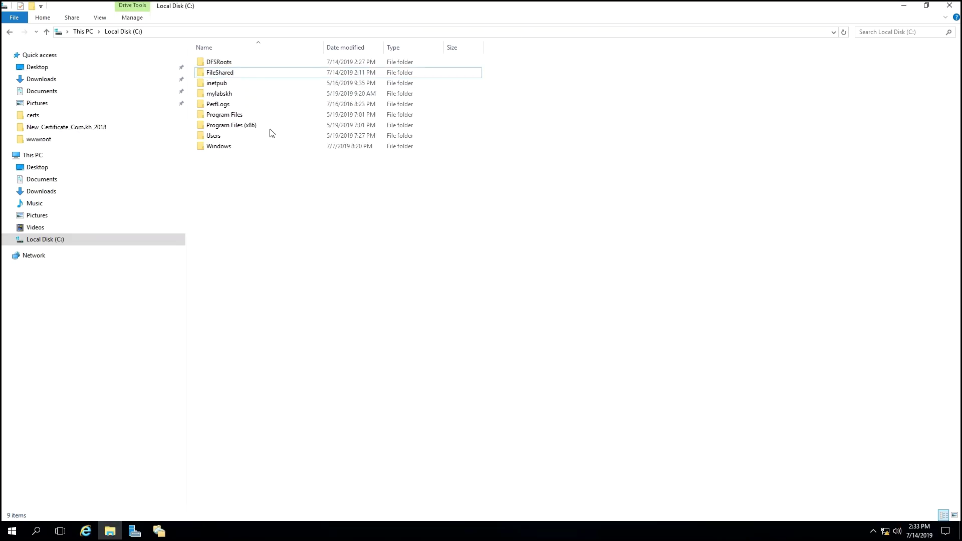
pyautogui.doubleClick(245, 75)
pyautogui.rightClick(288, 75)
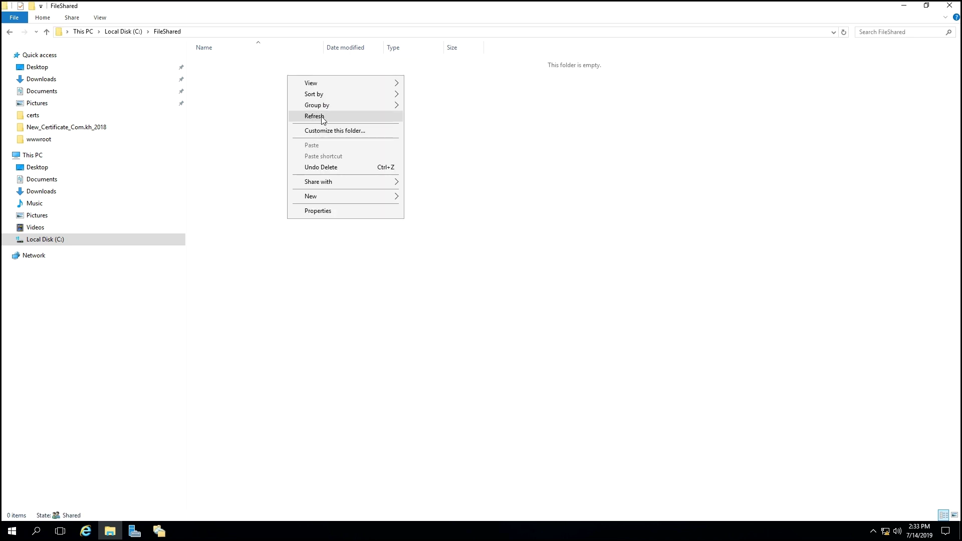
pyautogui.click(326, 116)
pyautogui.moveTo(386, 4)
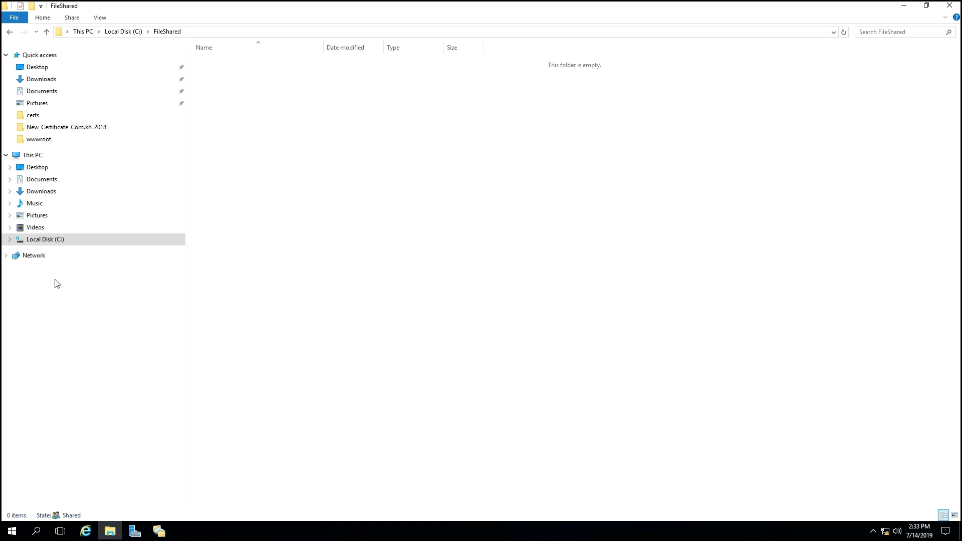
# Reopen FileShared from Local Disk (C:) on FILESERVER2 and refresh it repeatedly to check whether the new folders have replicated.
pyautogui.click(58, 239)
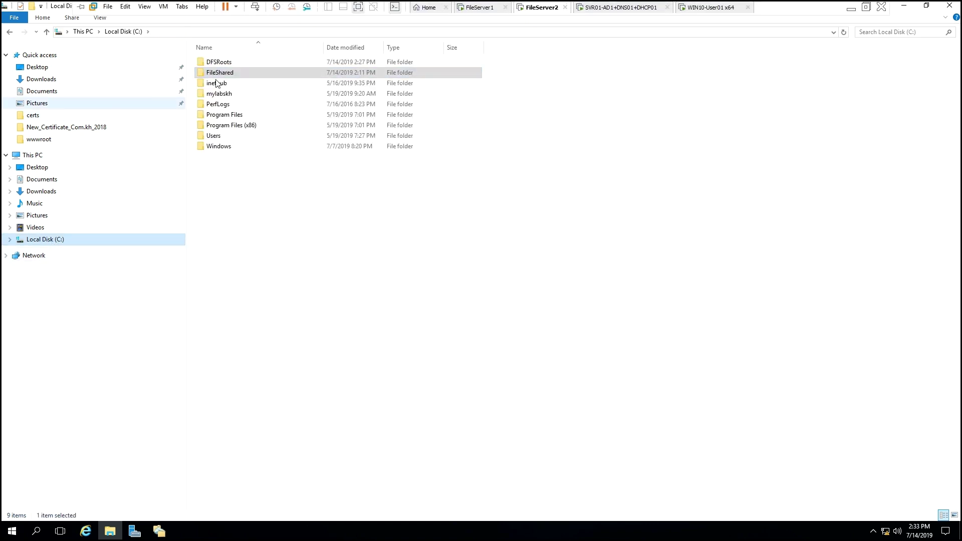
pyautogui.rightClick(268, 153)
pyautogui.click(241, 73)
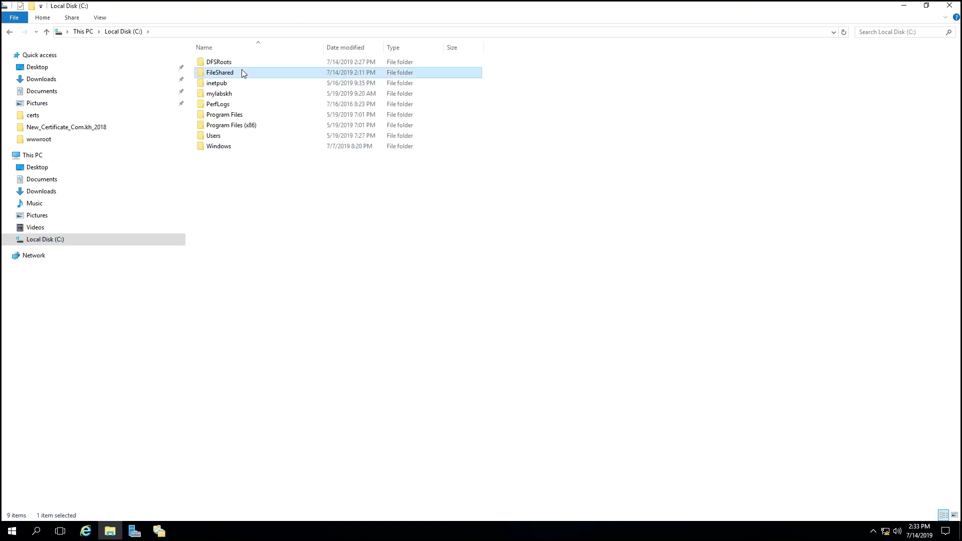
pyautogui.doubleClick(242, 73)
pyautogui.rightClick(281, 119)
pyautogui.click(304, 160)
pyautogui.rightClick(283, 150)
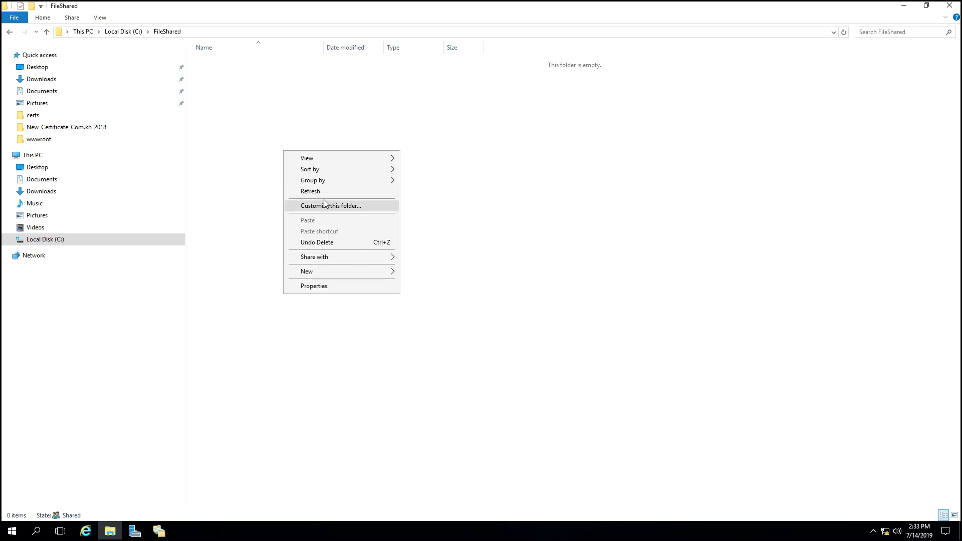
pyautogui.click(323, 192)
pyautogui.rightClick(315, 123)
pyautogui.click(339, 167)
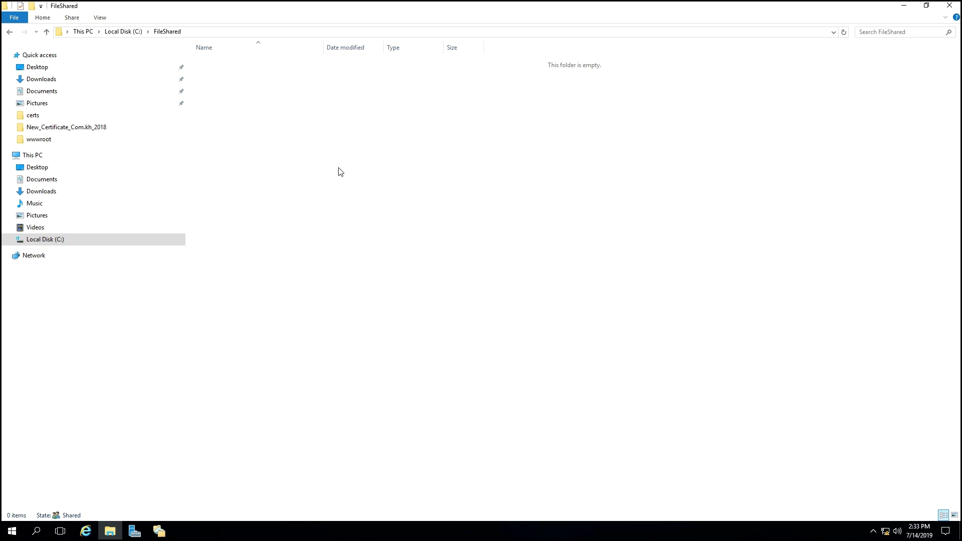
pyautogui.rightClick(306, 122)
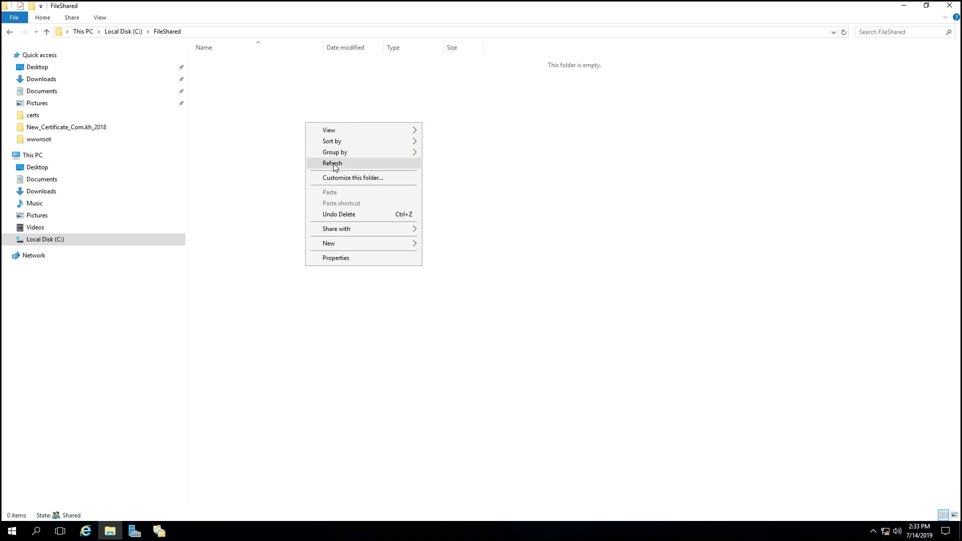
pyautogui.click(333, 163)
pyautogui.rightClick(295, 114)
pyautogui.click(319, 156)
pyautogui.rightClick(291, 134)
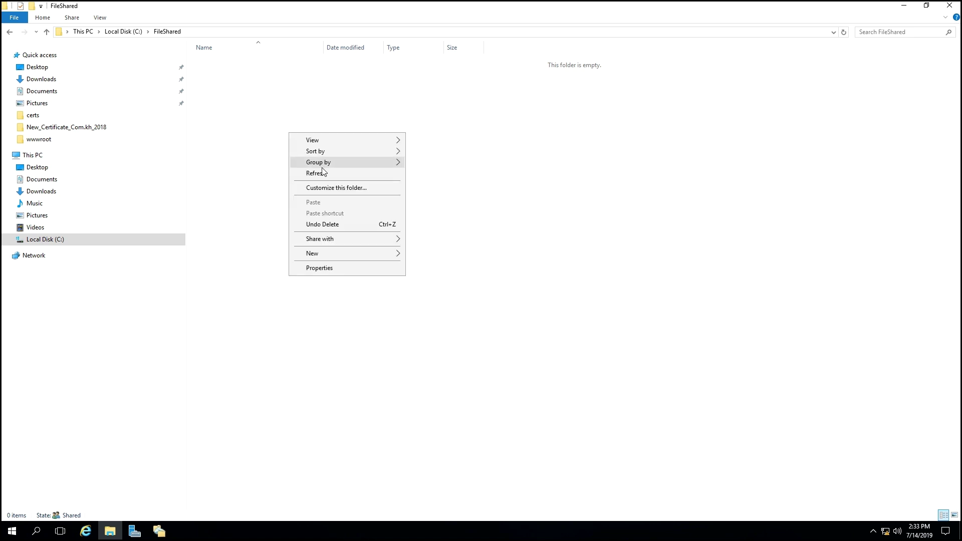
pyautogui.click(325, 174)
pyautogui.rightClick(333, 92)
pyautogui.click(366, 134)
# Switch back to the FileServer1 machine and open C:\FileShared to check the source folders.
pyautogui.moveTo(561, 3)
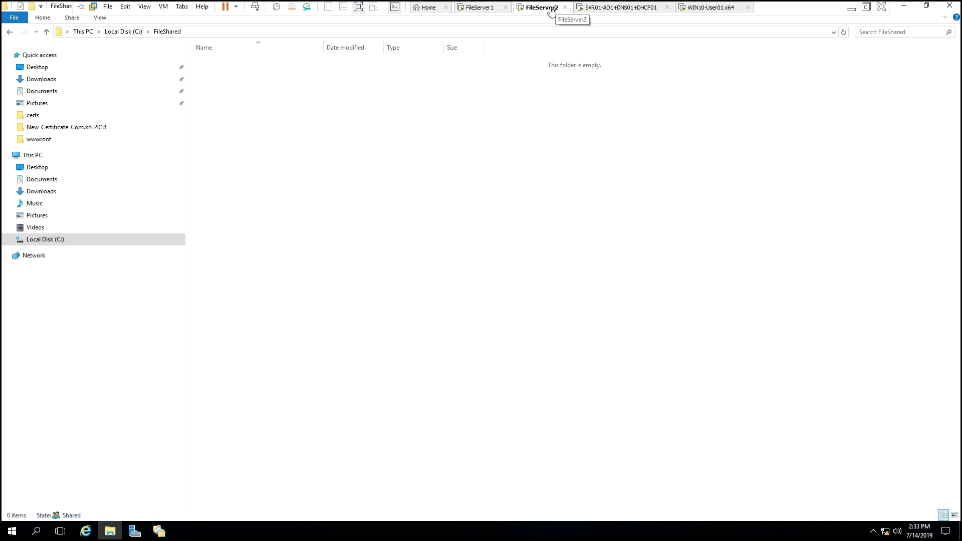
pyautogui.click(476, 7)
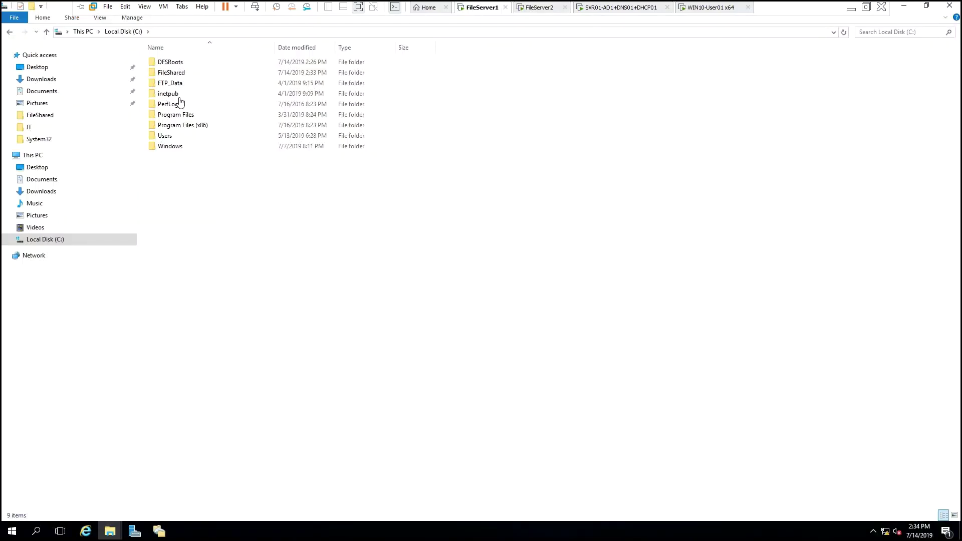
pyautogui.click(179, 76)
pyautogui.doubleClick(183, 71)
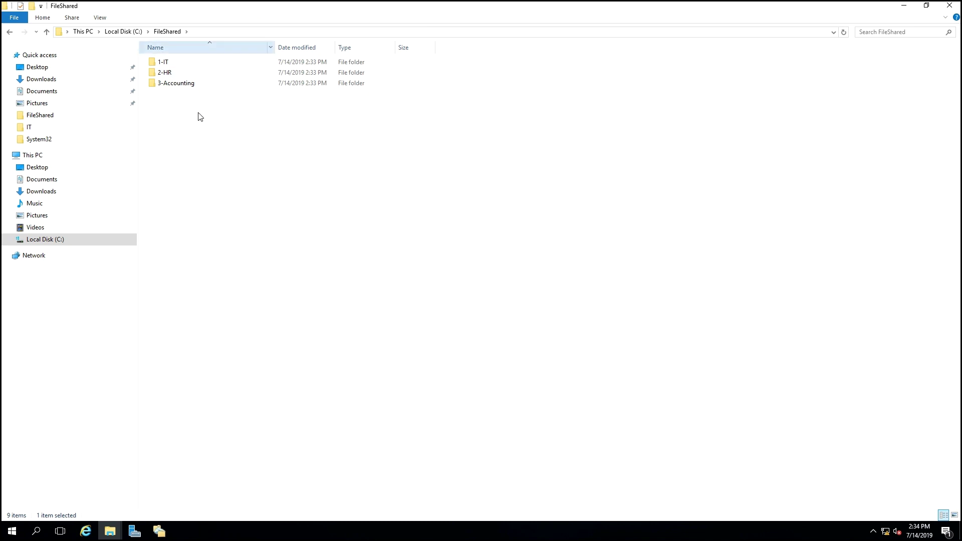
# Return to the FileServer2 machine and refresh its FileShared folder once more.
pyautogui.click(557, 8)
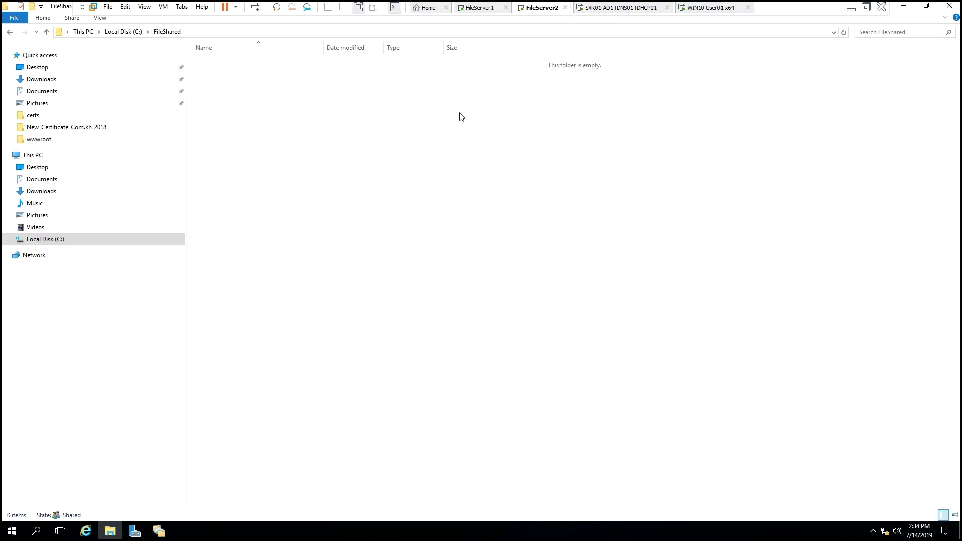
pyautogui.rightClick(484, 129)
pyautogui.click(502, 170)
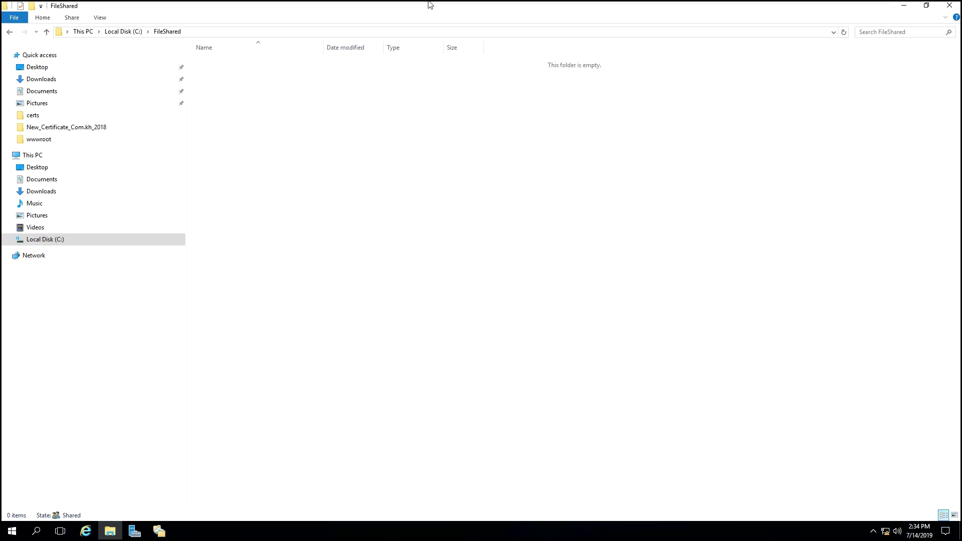
# Switch to DFS Management on FILESERVER1 and open the testing.local\namespace\fileshared replication group.
pyautogui.moveTo(428, 6)
pyautogui.click(476, 7)
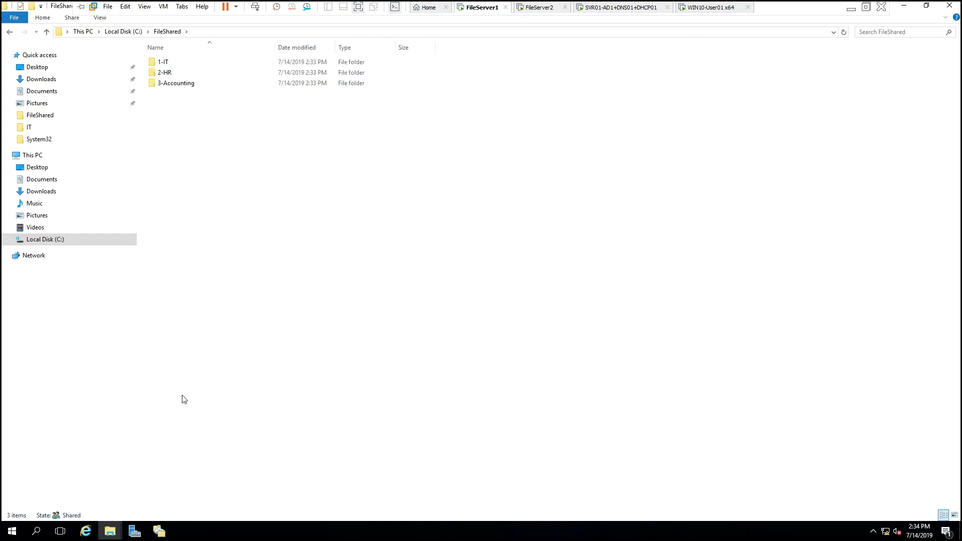
pyautogui.click(159, 531)
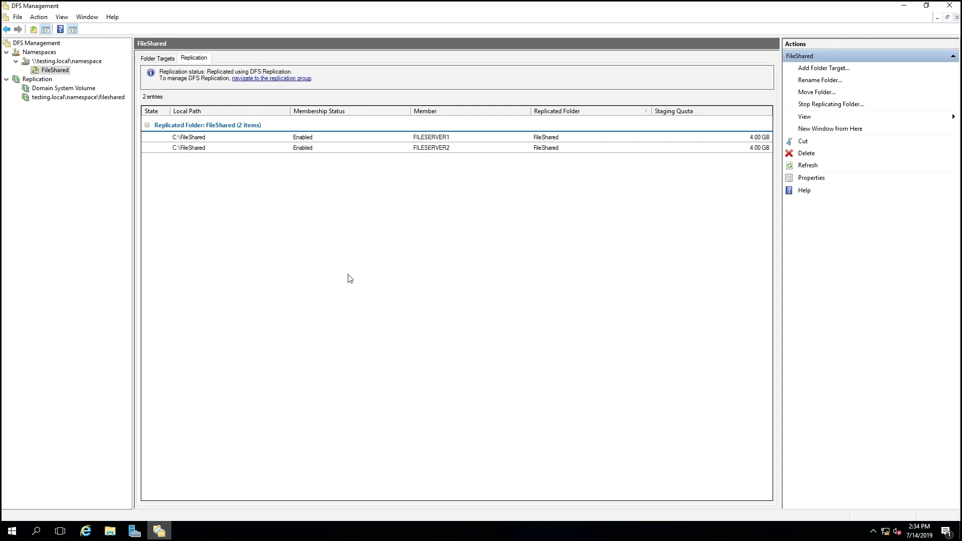
pyautogui.click(83, 101)
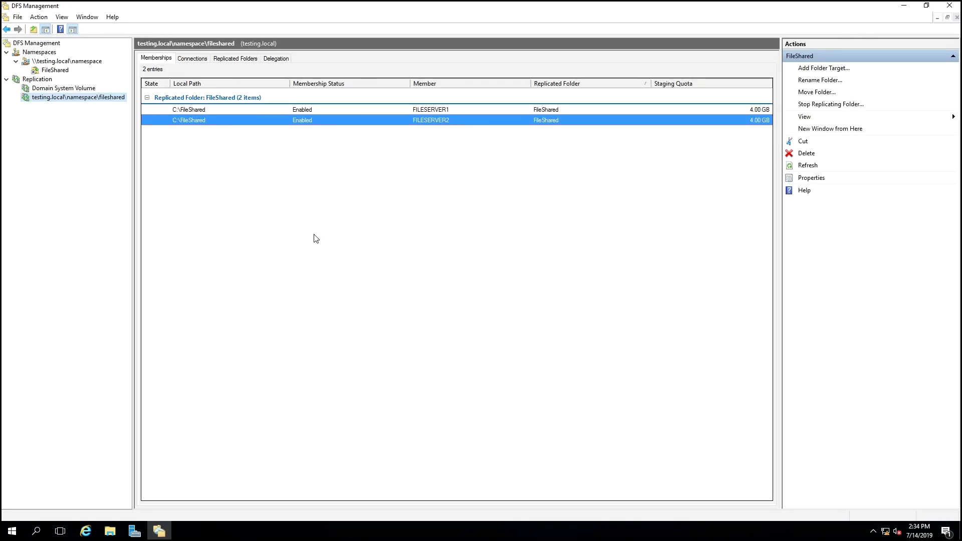
# Review the general and replicated folder properties of the FILESERVER1 membership, then close them.
pyautogui.doubleClick(256, 110)
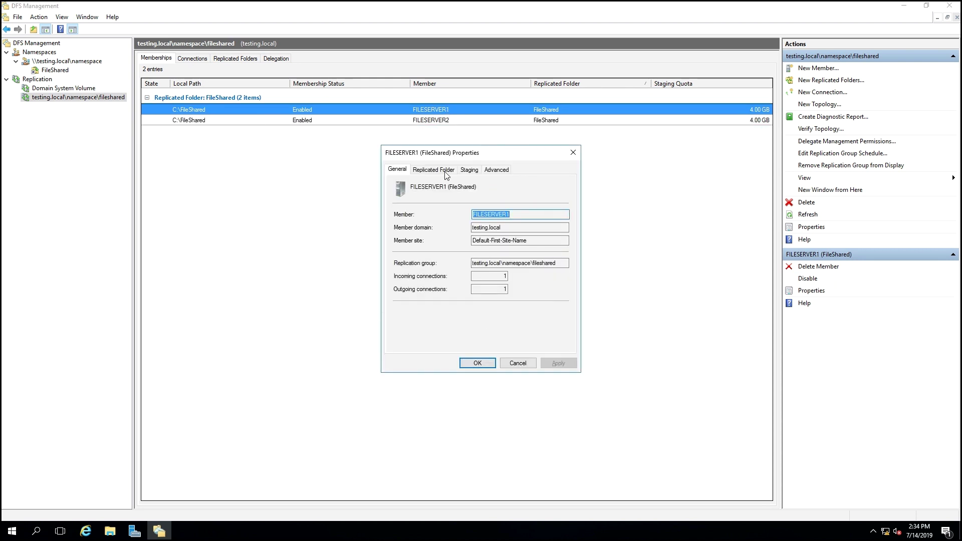
pyautogui.click(446, 173)
pyautogui.press('Tab')
pyautogui.press('Tab')
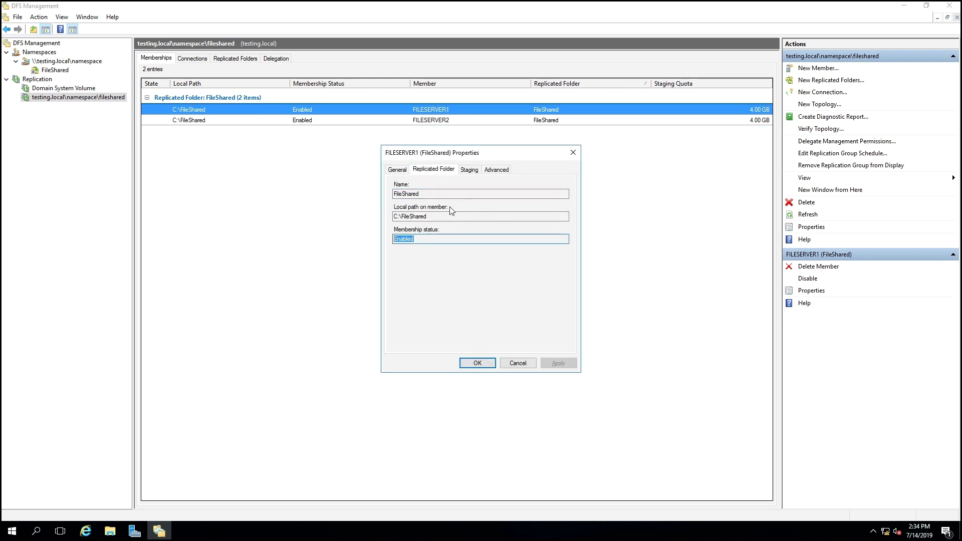
pyautogui.click(397, 170)
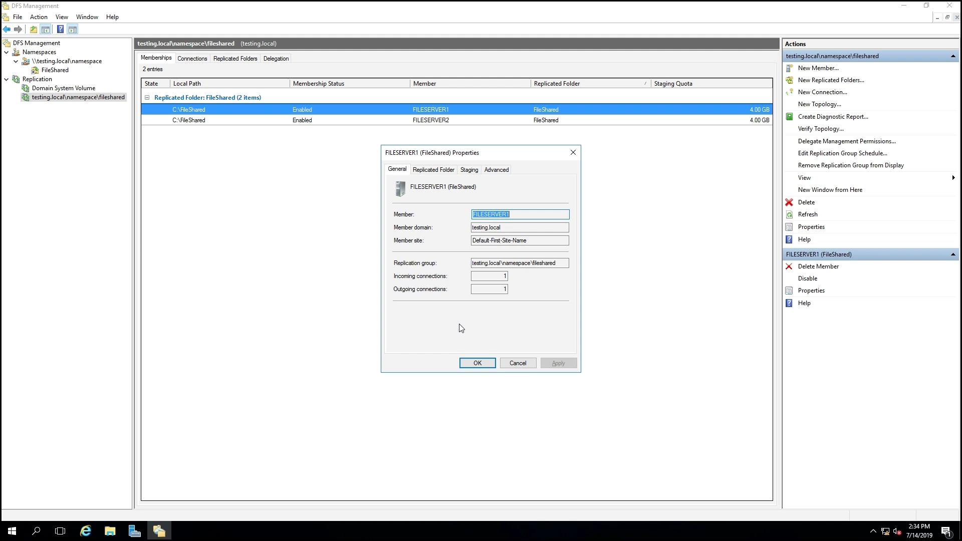
pyautogui.click(494, 364)
# Examine the group's replicated folders and the general properties of the FILESERVER1 to FILESERVER2 connection.
pyautogui.click(235, 59)
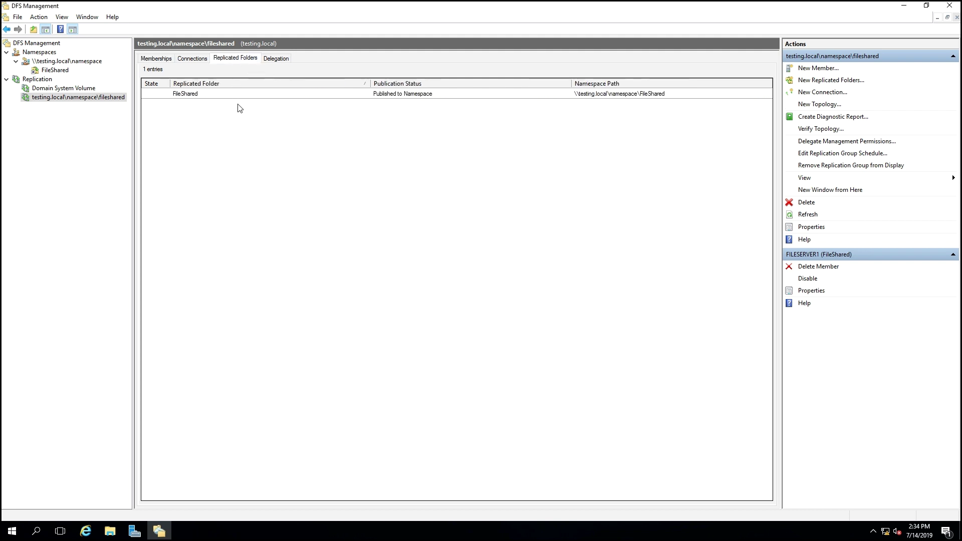
pyautogui.click(206, 58)
pyautogui.doubleClick(213, 112)
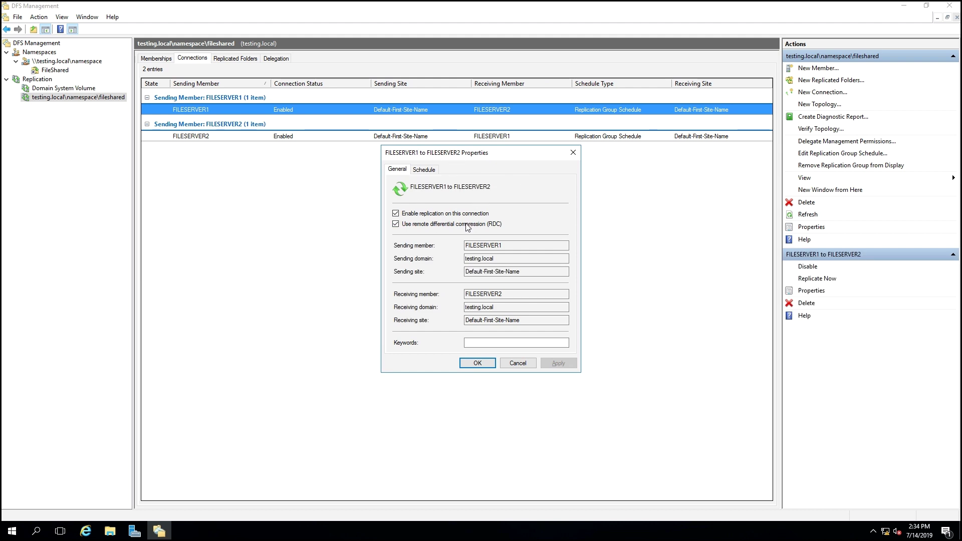
pyautogui.click(486, 362)
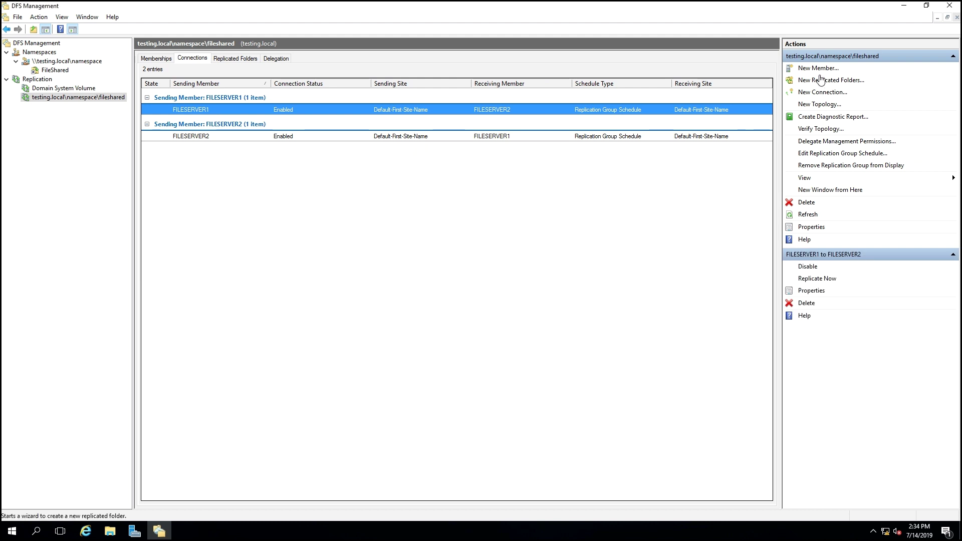
# Refresh the replication group's connection list, checking the FILESERVER2 to FILESERVER1 connection as well.
pyautogui.click(811, 215)
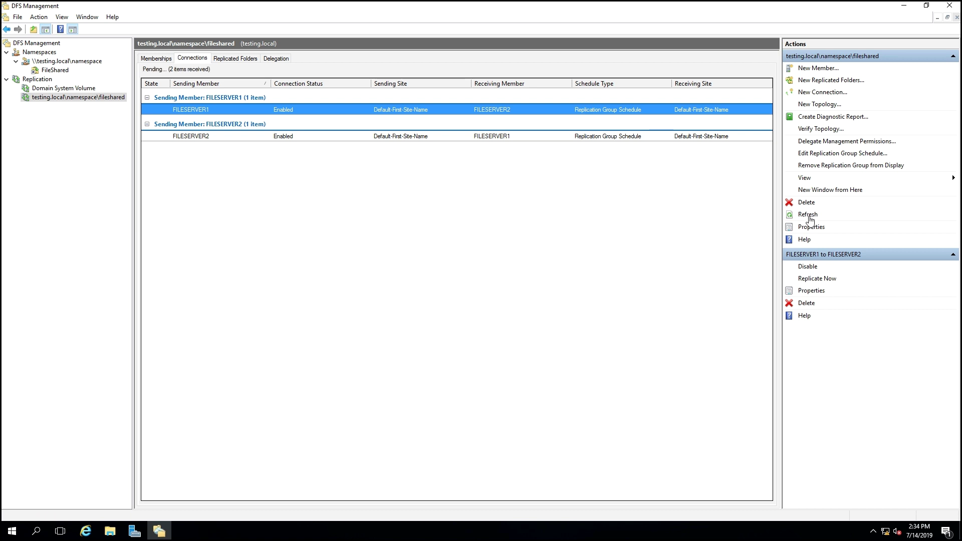
pyautogui.click(389, 136)
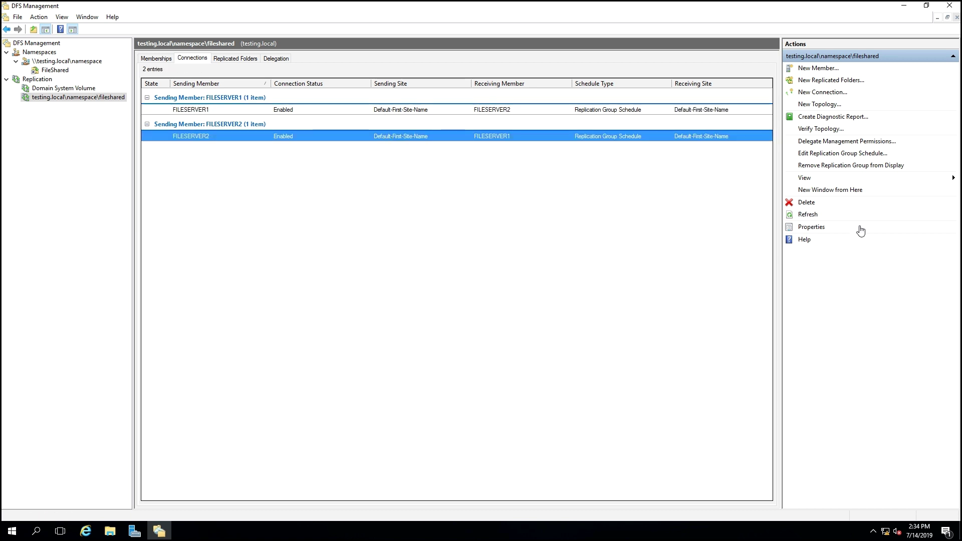
pyautogui.click(808, 216)
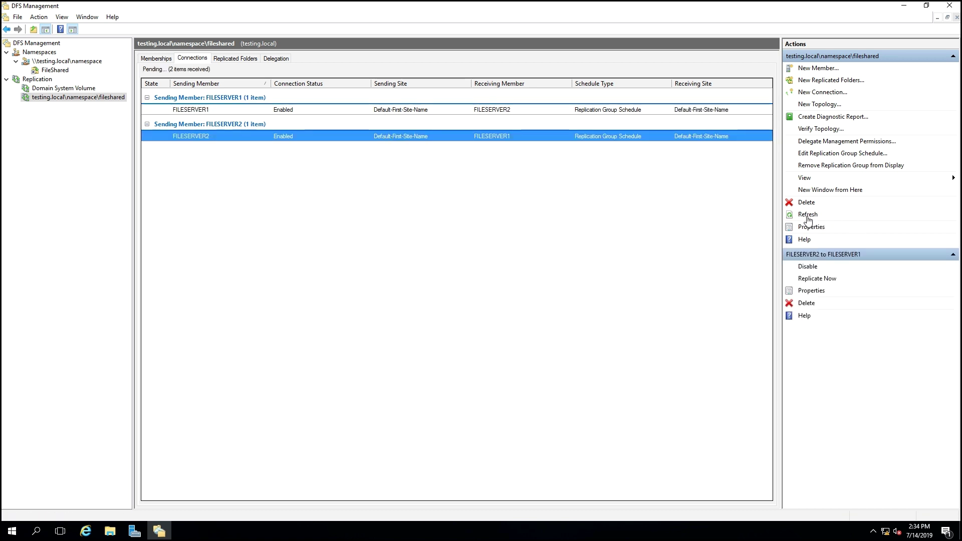
pyautogui.click(522, 299)
# Try to replicate immediately over the FILESERVER1 to FILESERVER2 connection, declining to override the schedule.
pyautogui.click(334, 110)
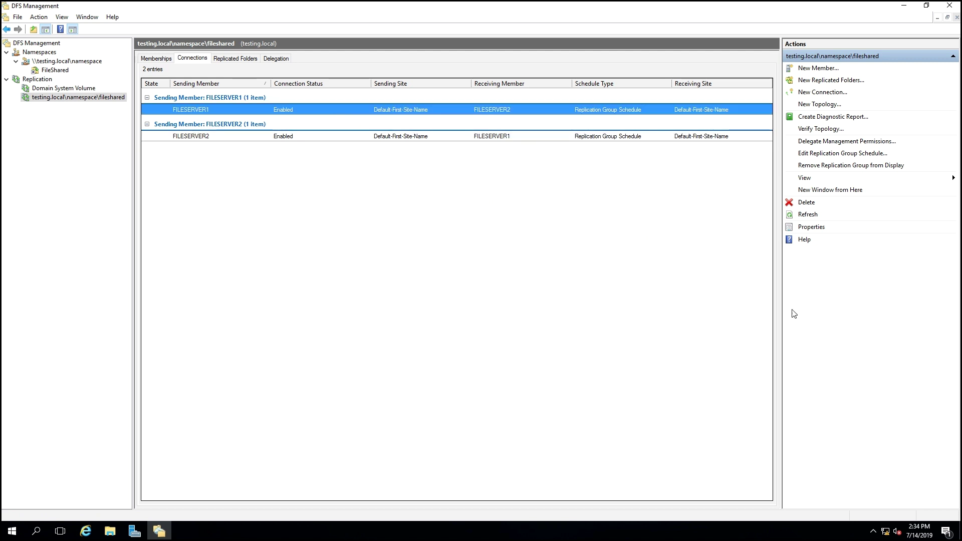
pyautogui.click(832, 281)
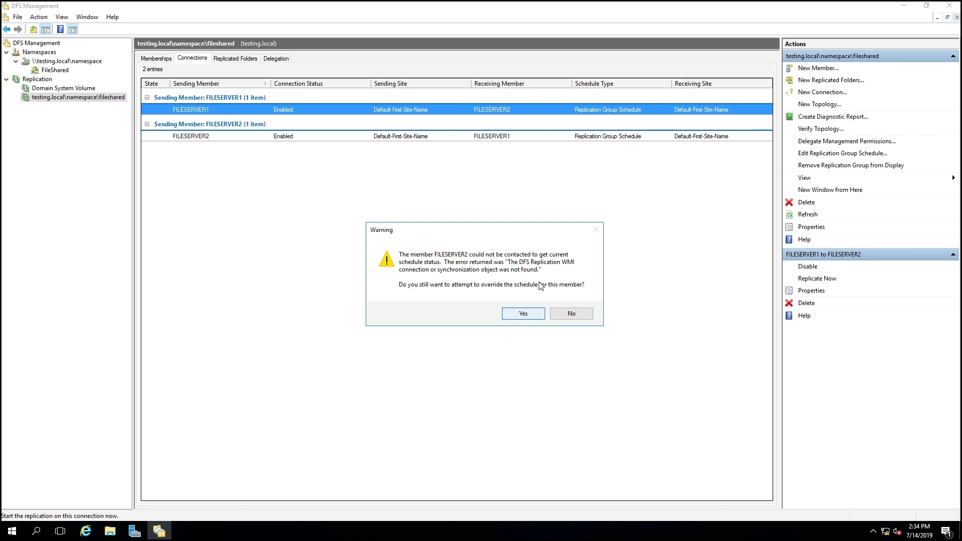
pyautogui.click(578, 319)
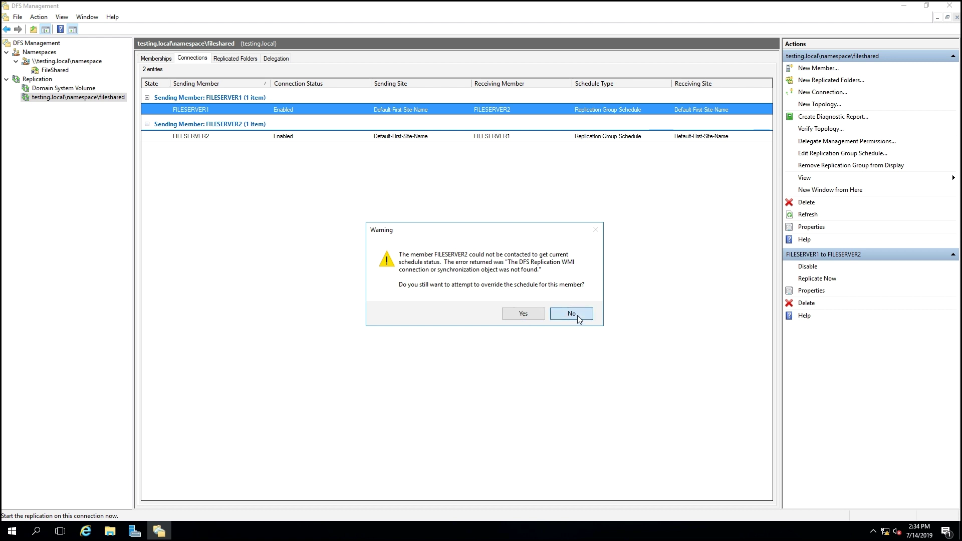
pyautogui.click(577, 318)
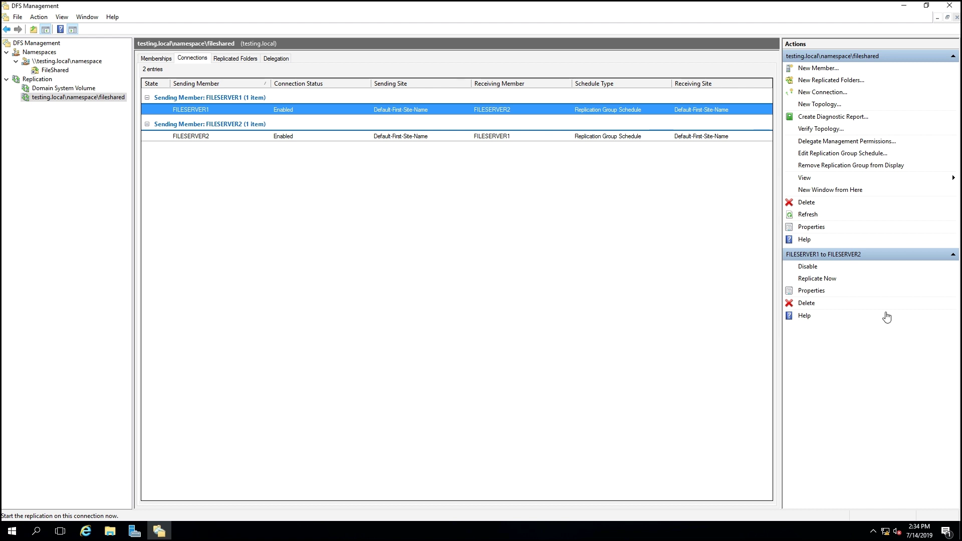
# Examine the replication group schedule and its daily details for the FILESERVER1 to FILESERVER2 connection, then close the schedule.
pyautogui.click(811, 292)
pyautogui.click(425, 170)
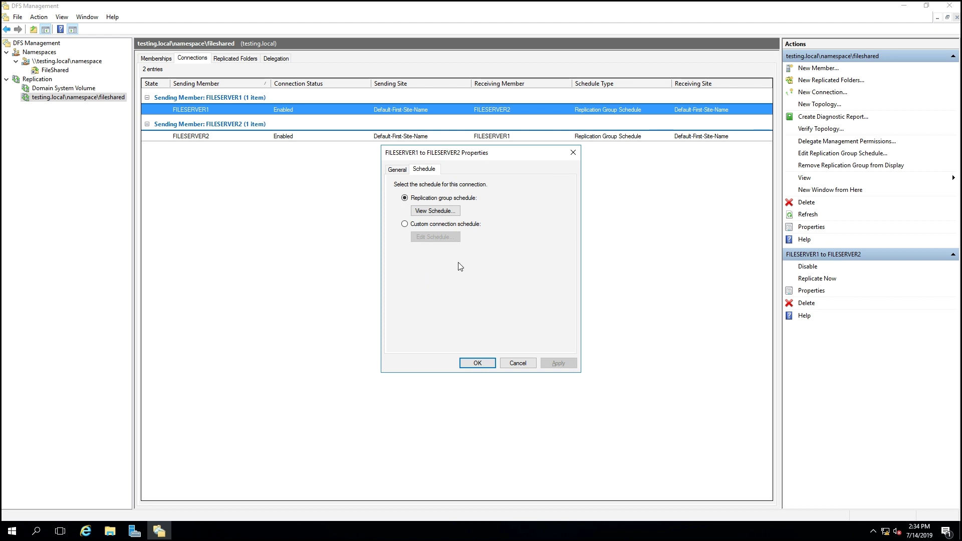
pyautogui.click(434, 211)
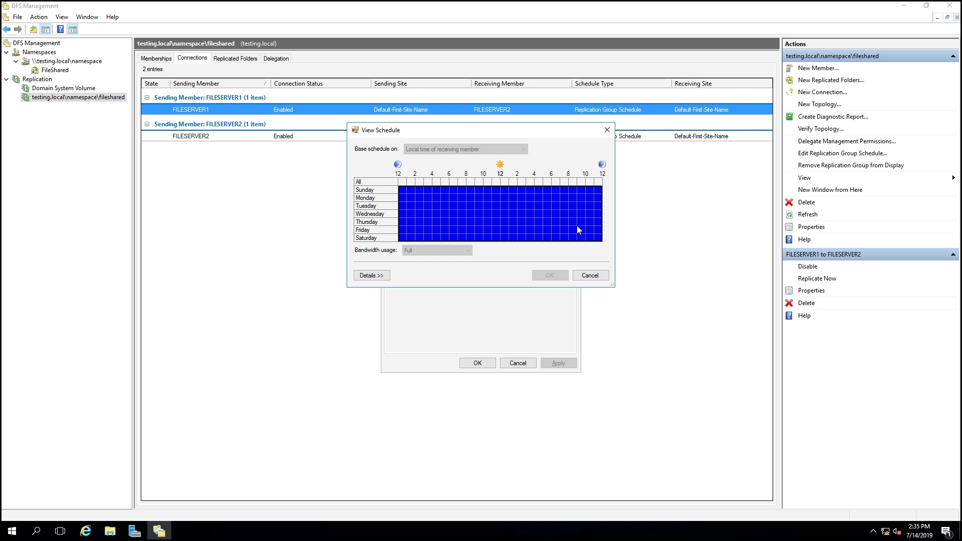
pyautogui.click(371, 275)
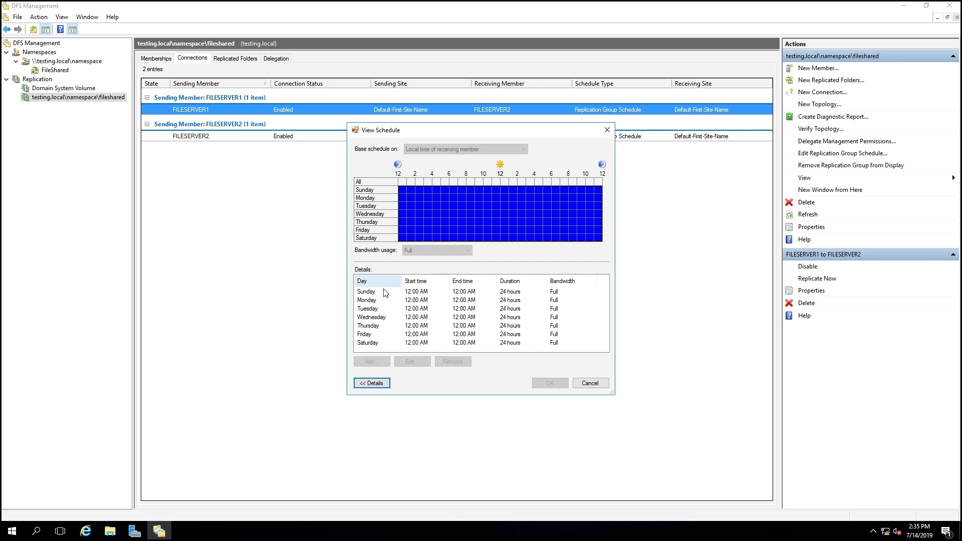
pyautogui.moveTo(386, 295); pyautogui.dragTo(396, 326)
pyautogui.click(590, 383)
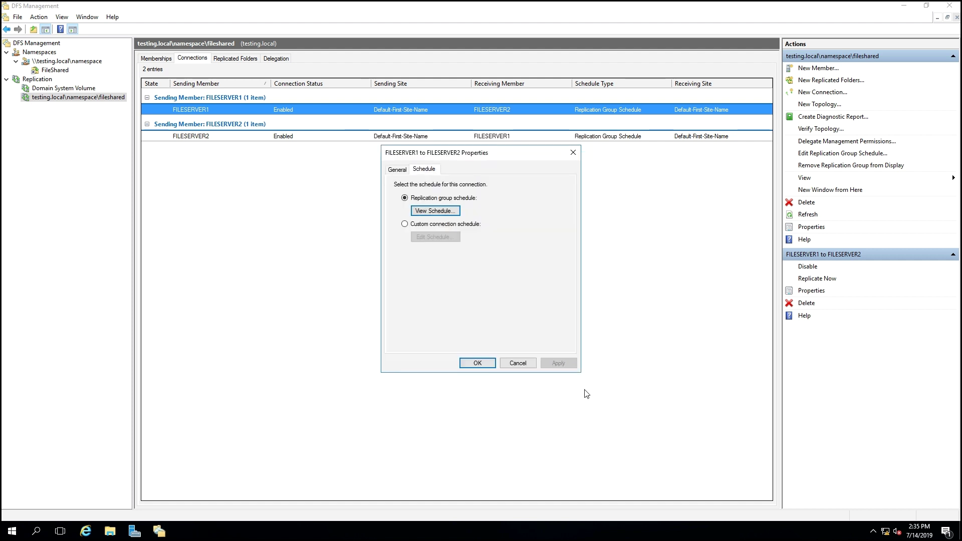
# Close the FILESERVER1 to FILESERVER2 connection properties and refresh the replication group's connection list.
pyautogui.click(531, 366)
pyautogui.rightClick(386, 225)
pyautogui.click(404, 229)
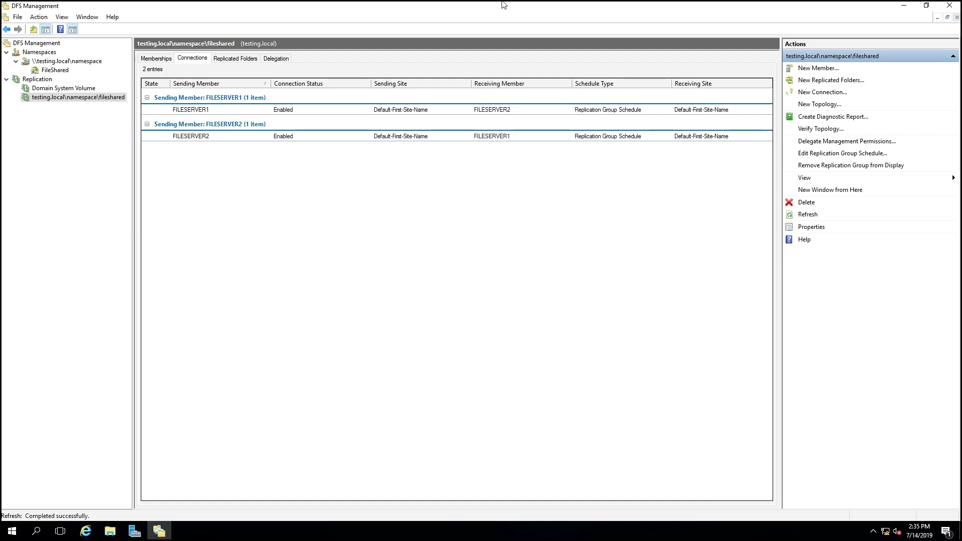
# Switch to the FileServer2 machine and check its FileShared folder for replicated content, refreshing it and reopening it from drive C:.
pyautogui.moveTo(504, 5)
pyautogui.click(542, 7)
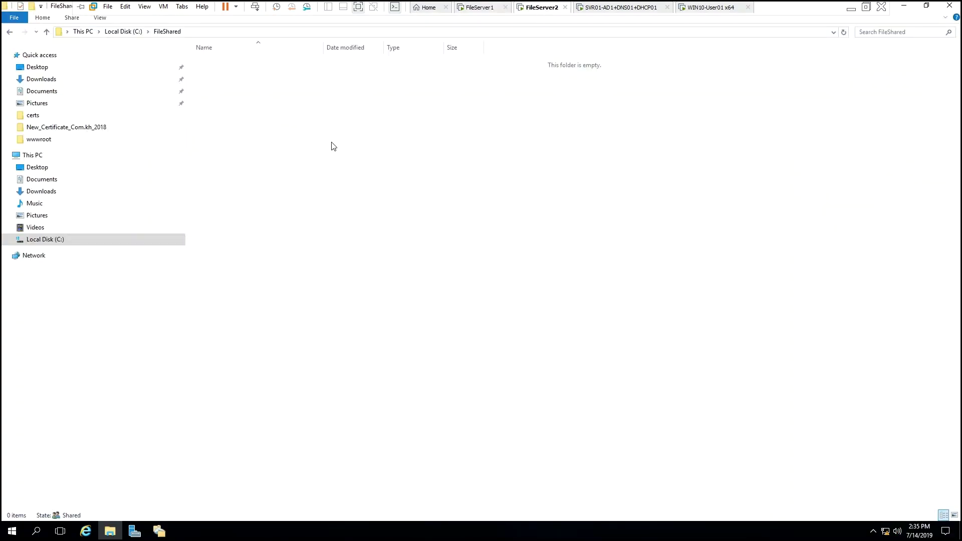
pyautogui.rightClick(303, 102)
pyautogui.click(323, 141)
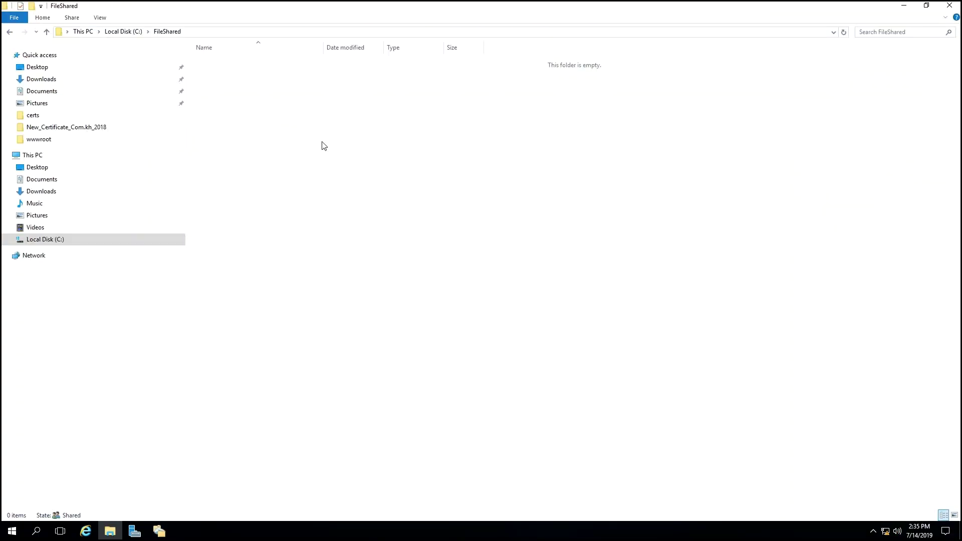
pyautogui.click(79, 239)
pyautogui.doubleClick(222, 75)
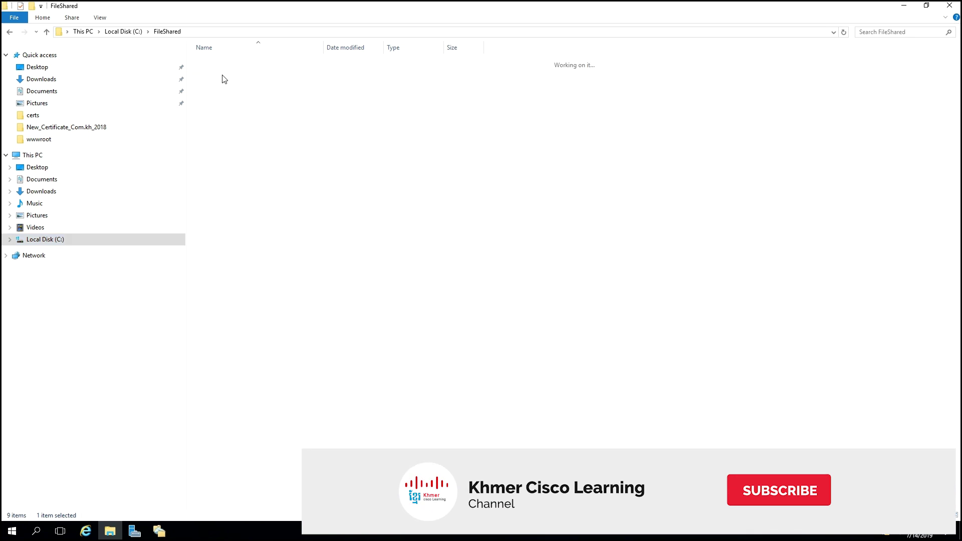
pyautogui.rightClick(292, 77)
pyautogui.click(320, 117)
pyautogui.moveTo(443, 5)
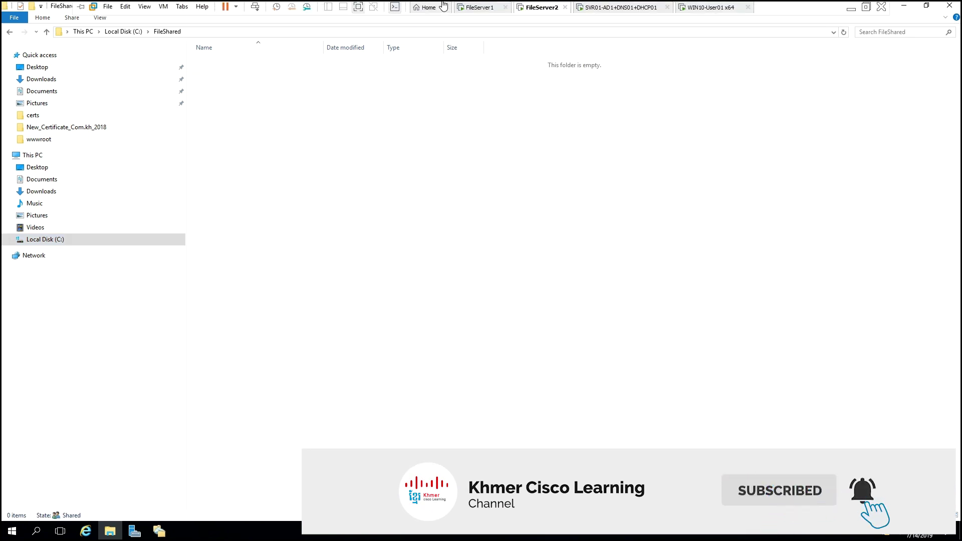
# Switch to the FileServer1 machine and refresh the FileShared folder and \\testing.local\namespace in DFS Management, returning to the replication group's connections.
pyautogui.click(489, 7)
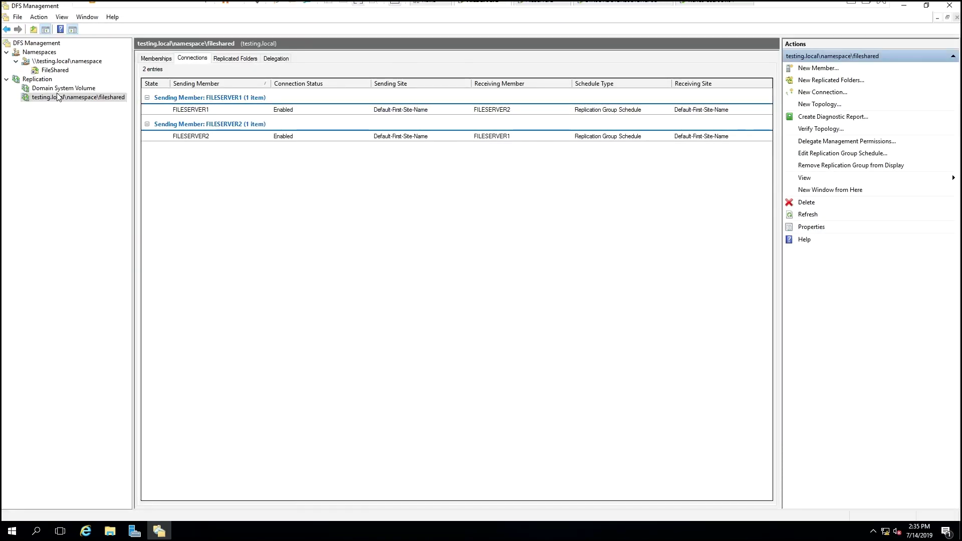
pyautogui.click(66, 61)
pyautogui.click(65, 71)
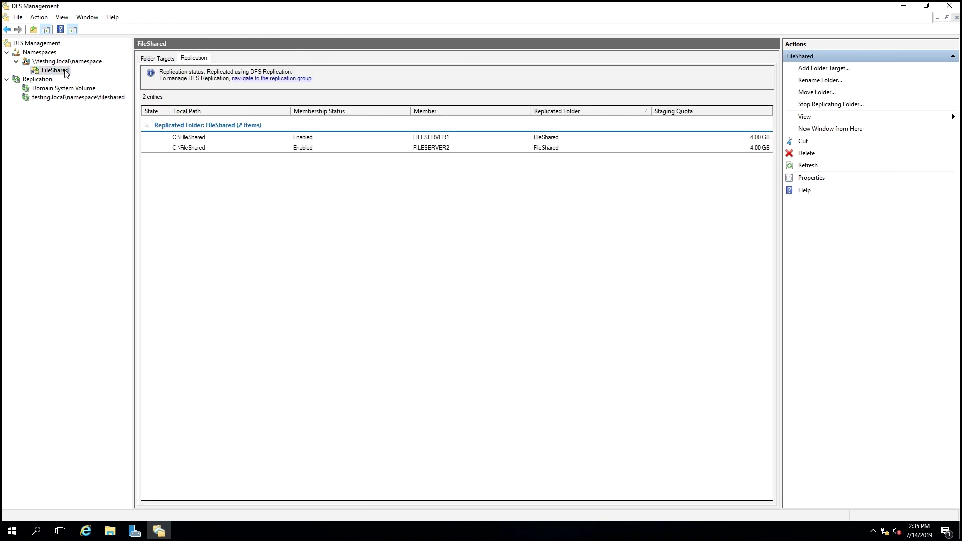
pyautogui.click(805, 168)
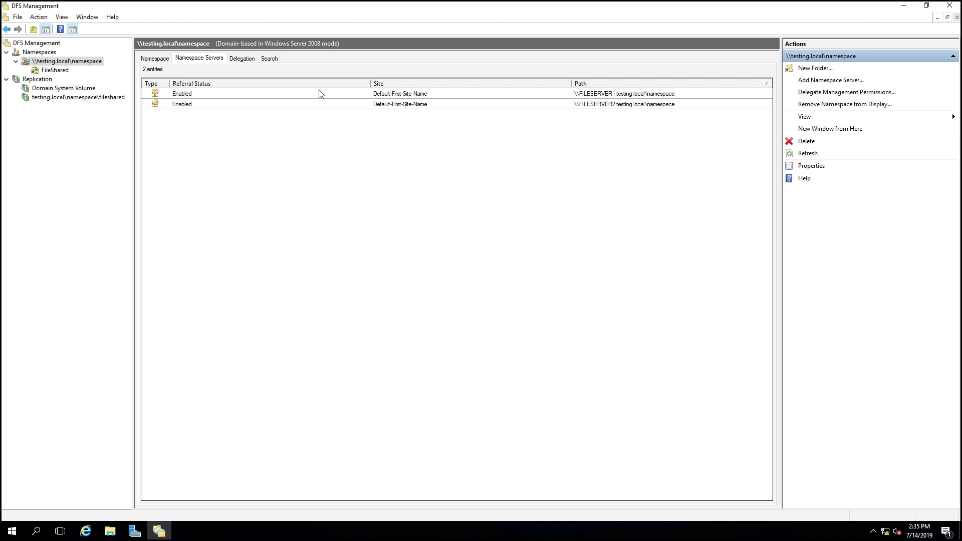
pyautogui.click(809, 153)
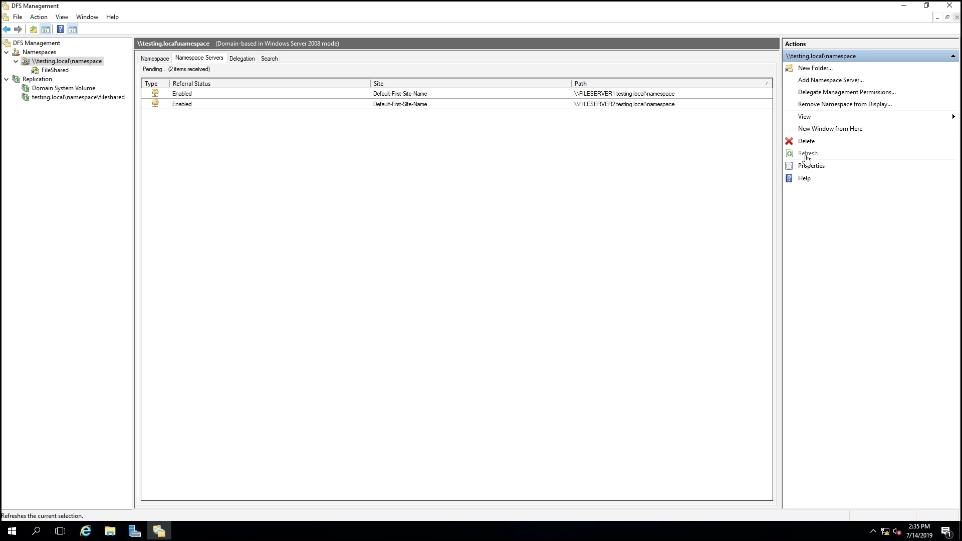
pyautogui.click(74, 97)
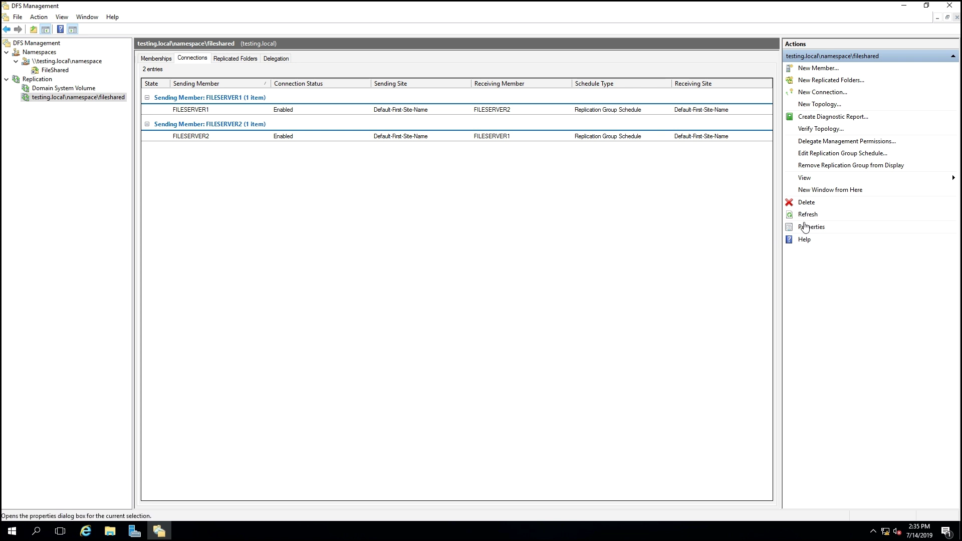
# Recheck FileShared on the FileServer2 machine, refreshing the folder and reopening it from Local Disk (C:).
pyautogui.moveTo(454, 3)
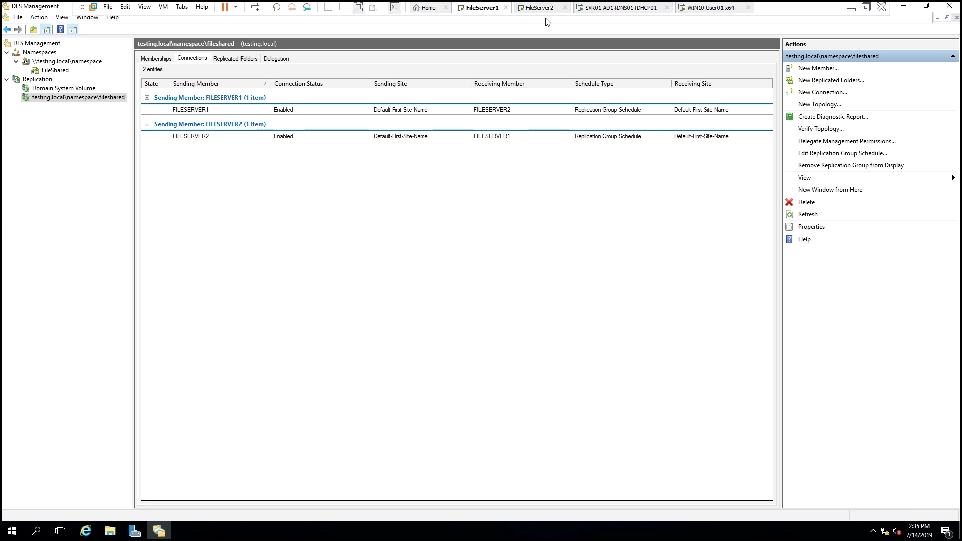
pyautogui.click(545, 8)
pyautogui.rightClick(256, 105)
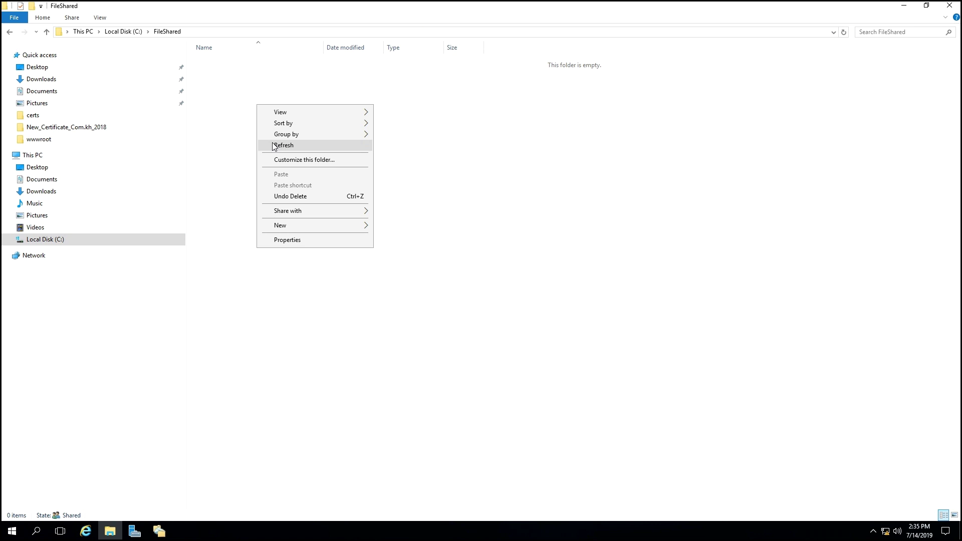
pyautogui.click(272, 145)
pyautogui.click(46, 240)
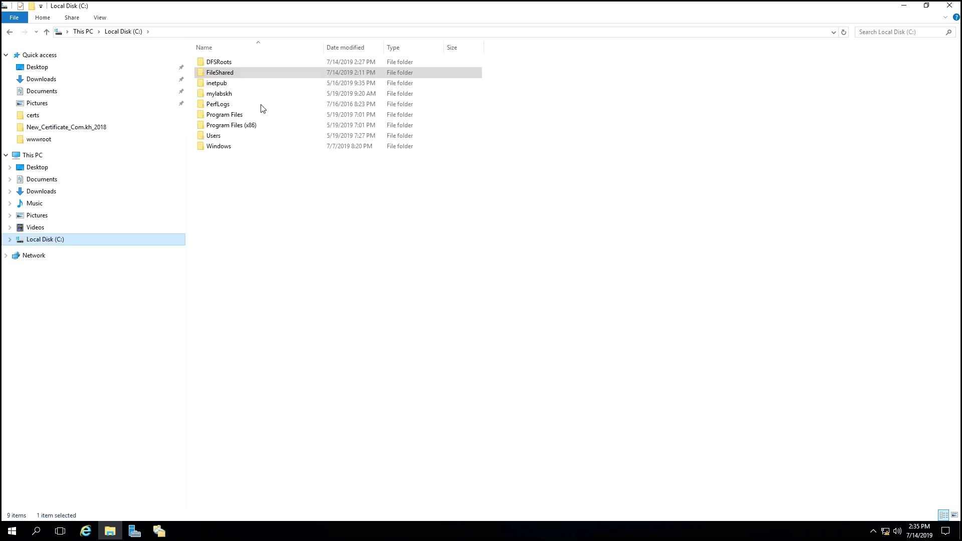
pyautogui.doubleClick(260, 74)
pyautogui.rightClick(287, 138)
pyautogui.click(313, 178)
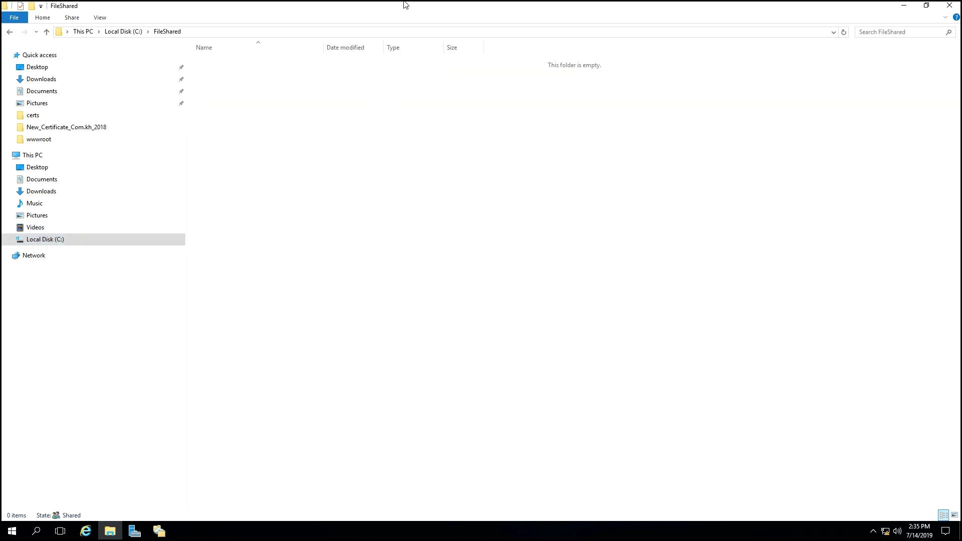
# On FileServer1, examine the custom schedule option of the FILESERVER1 to FILESERVER2 connection, keeping the replication group schedule.
pyautogui.moveTo(404, 2)
pyautogui.click(483, 8)
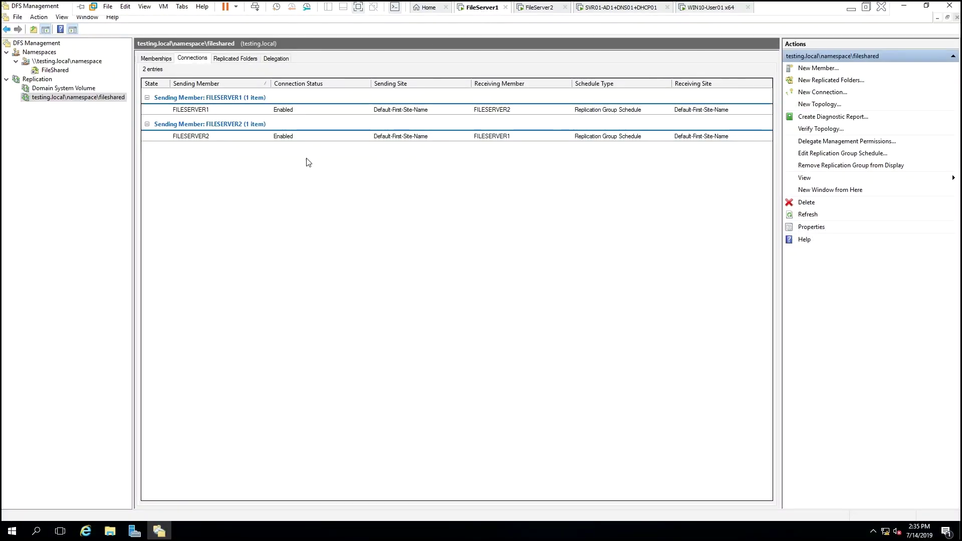
pyautogui.doubleClick(307, 110)
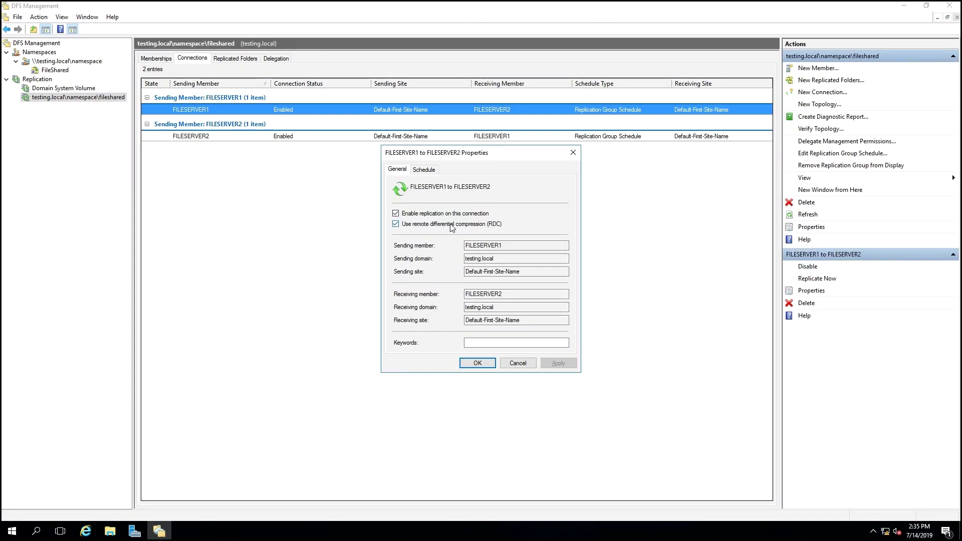
pyautogui.click(425, 169)
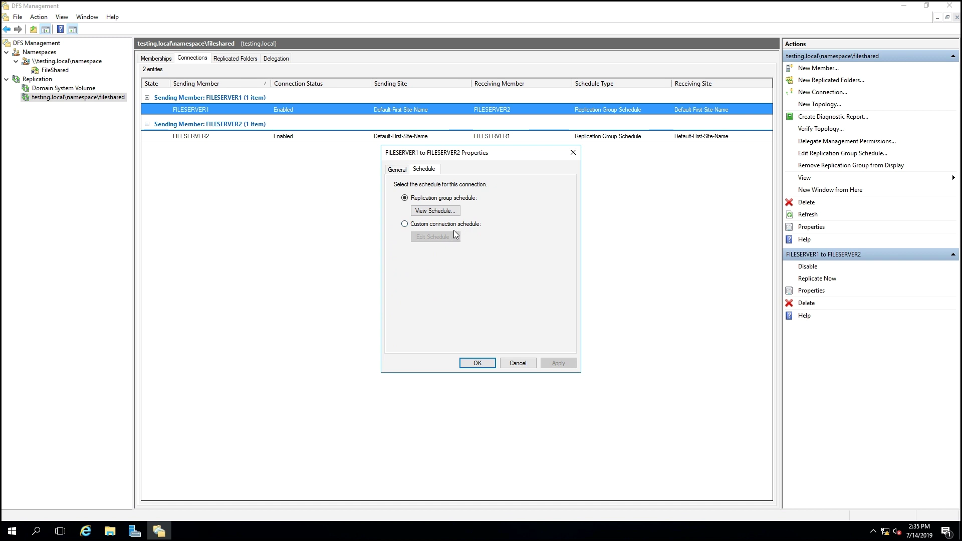
pyautogui.click(453, 226)
pyautogui.click(450, 238)
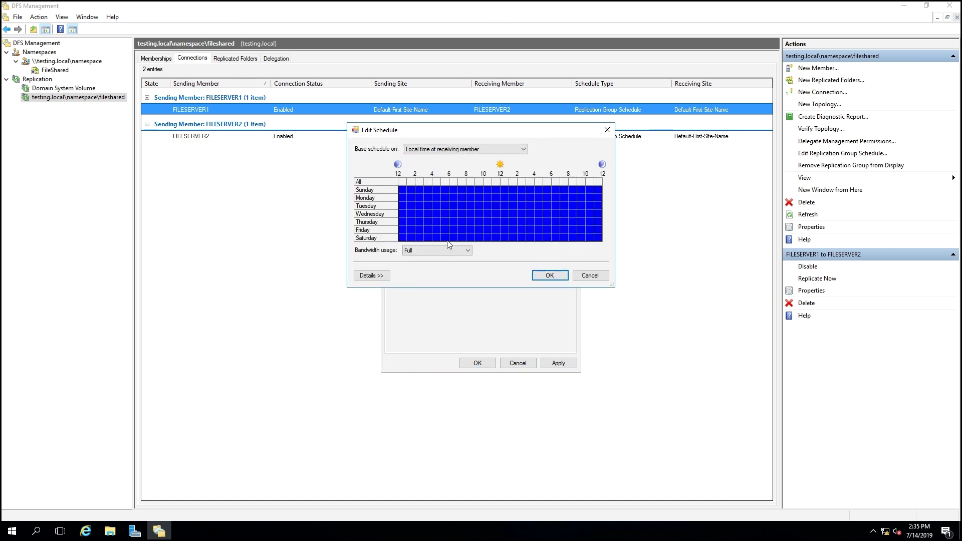
pyautogui.click(590, 275)
pyautogui.click(448, 199)
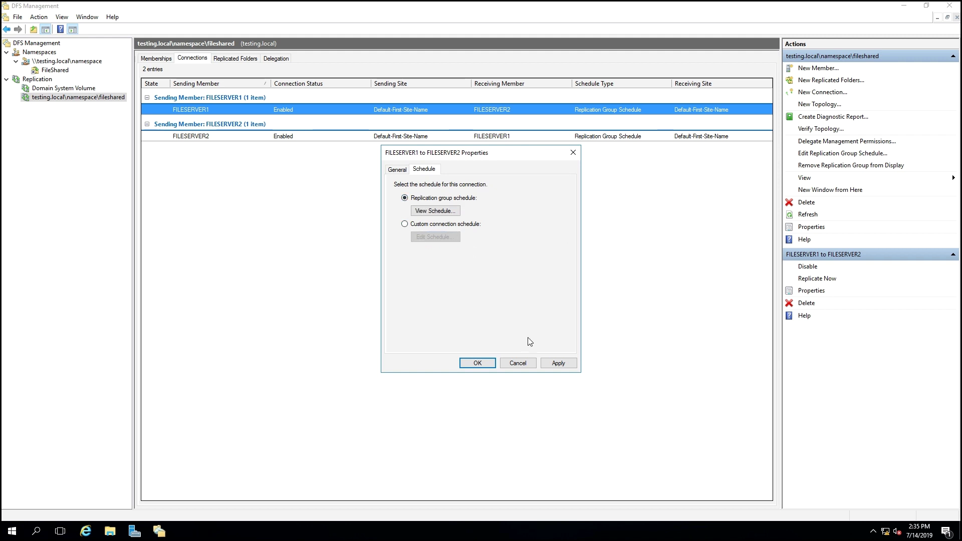
pyautogui.click(475, 363)
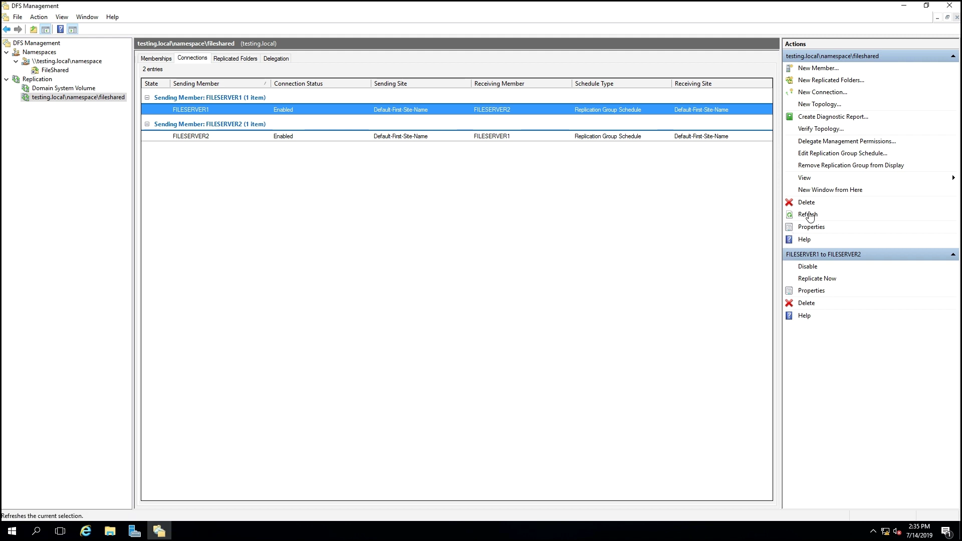
# Run Replicate Now on the FILESERVER1 to FILESERVER2 connection using the normal schedule, and refresh the connection list.
pyautogui.click(821, 279)
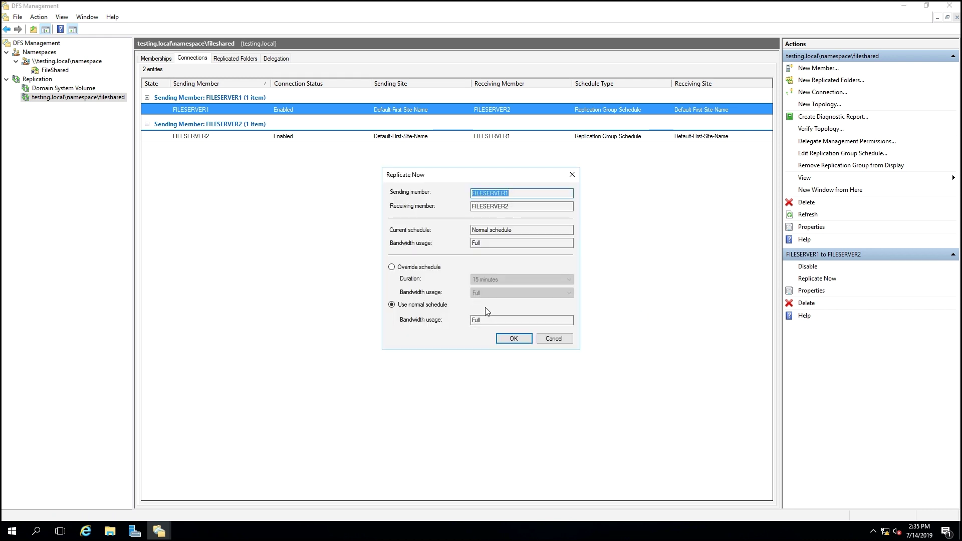
pyautogui.click(517, 339)
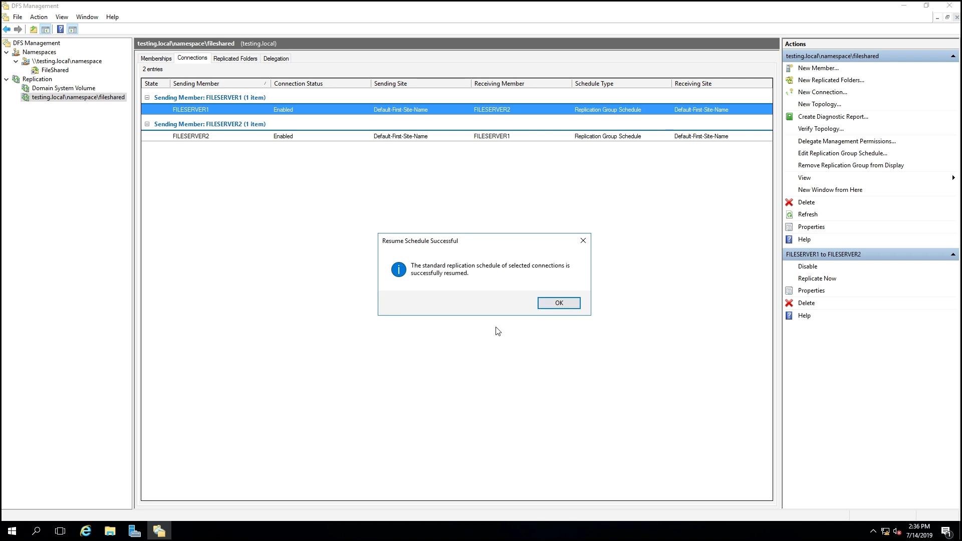
pyautogui.click(557, 303)
pyautogui.rightClick(333, 191)
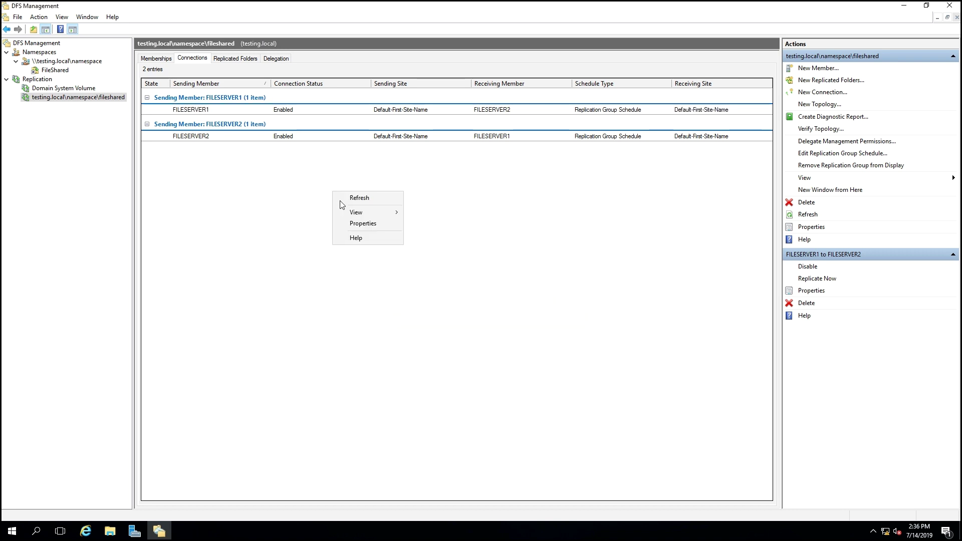
pyautogui.click(369, 198)
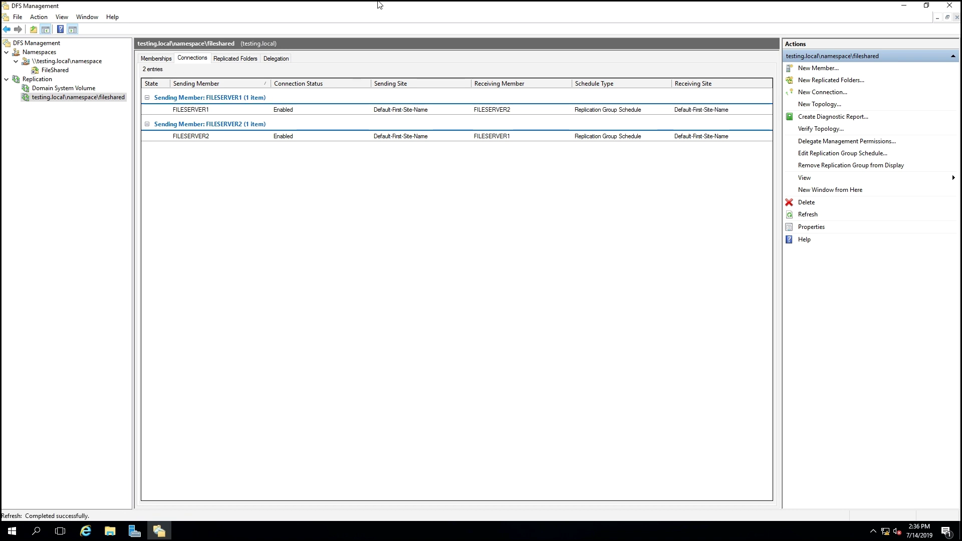
# Refresh FileShared on the FileServer2 machine to check for replicated content, and close the File Explorer window.
pyautogui.moveTo(467, 19)
pyautogui.click(535, 7)
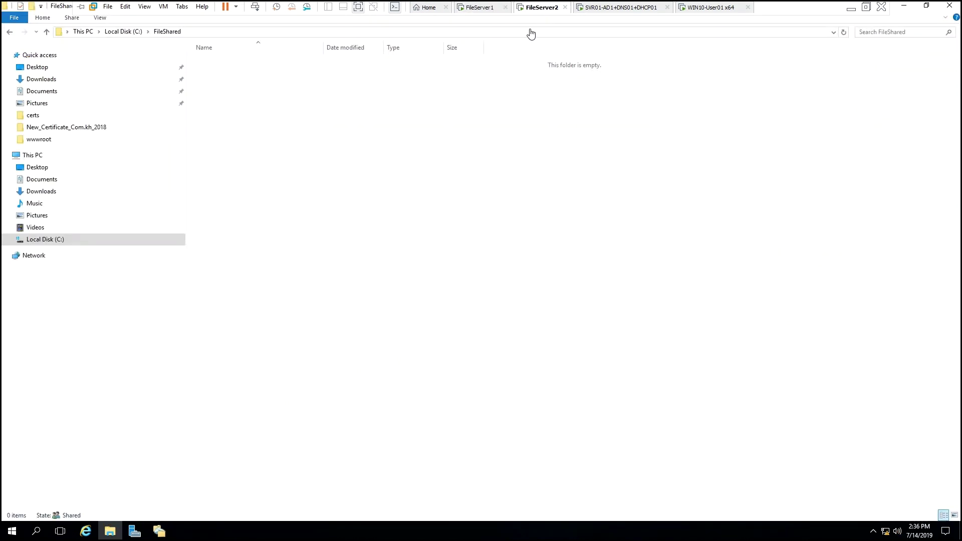
pyautogui.rightClick(312, 112)
pyautogui.click(331, 152)
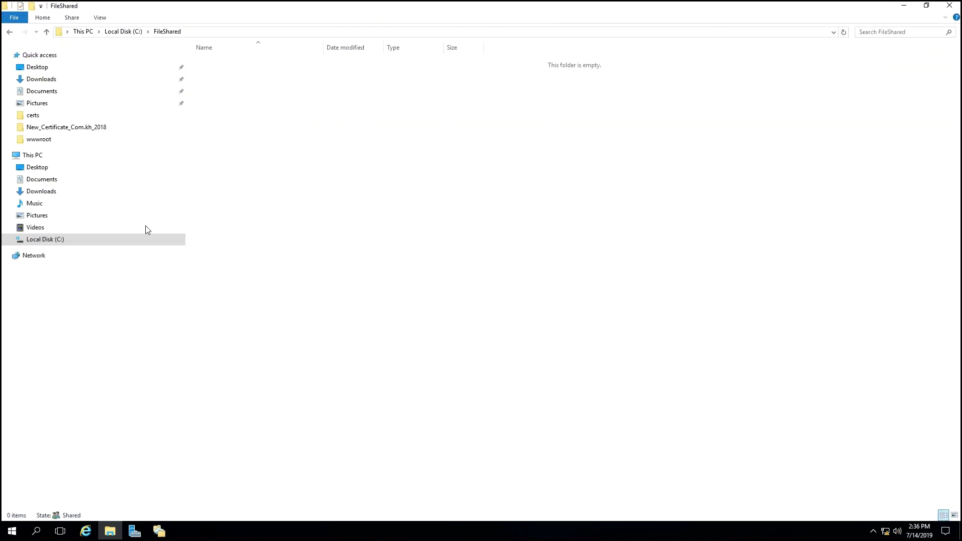
pyautogui.click(48, 239)
pyautogui.click(949, 5)
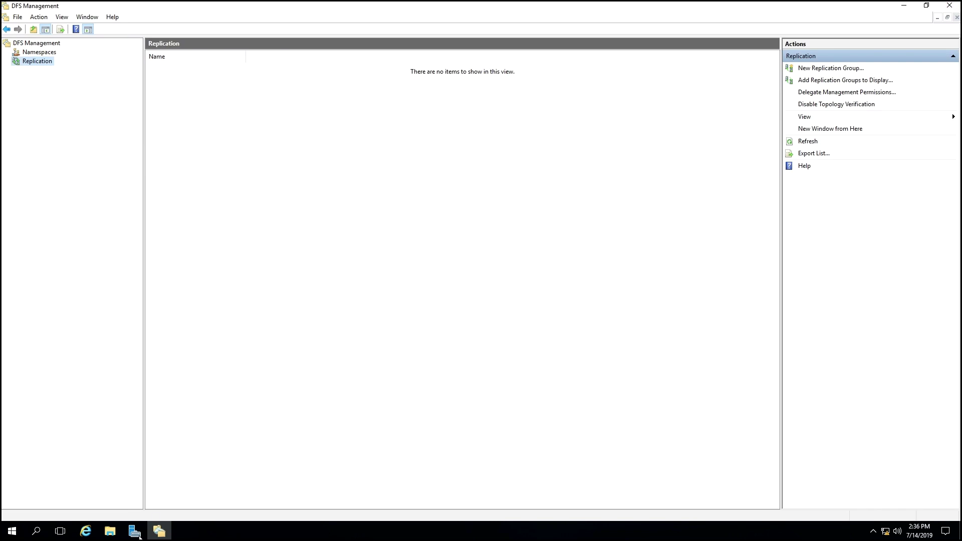
# Open Local Disk (C:) in a new File Explorer window, and close DFS Management after checking its Namespaces node.
pyautogui.click(117, 531)
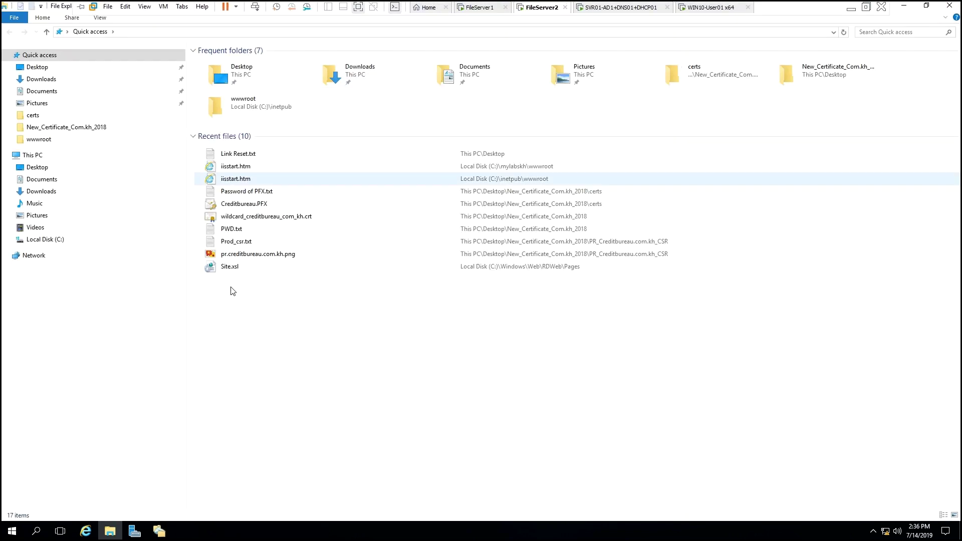
pyautogui.click(98, 240)
pyautogui.hotkey('alt', 'Tab')
pyautogui.click(21, 54)
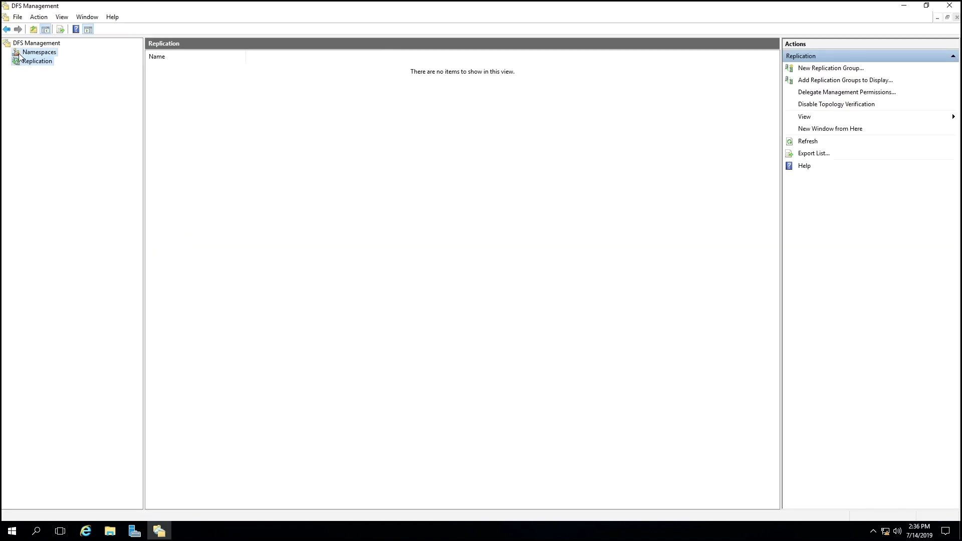
pyautogui.rightClick(228, 136)
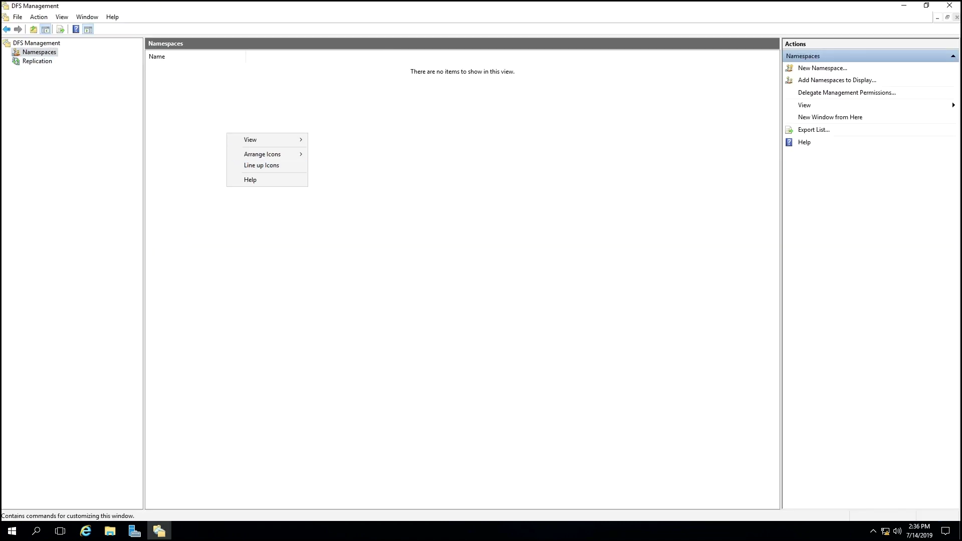
pyautogui.click(951, 9)
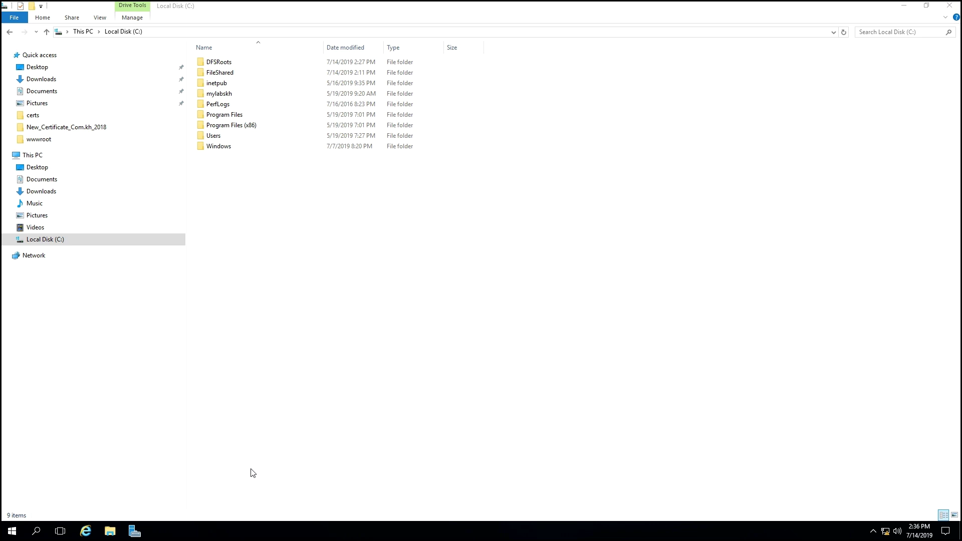
# Open the FileShared folder on FileServer2's drive C: and refresh its contents.
pyautogui.doubleClick(225, 74)
pyautogui.rightClick(282, 104)
pyautogui.click(302, 145)
# Start Server Manager on FileServer2, reopen DFS Management from its tools, and expand the Namespaces node.
pyautogui.click(19, 533)
pyautogui.click(197, 253)
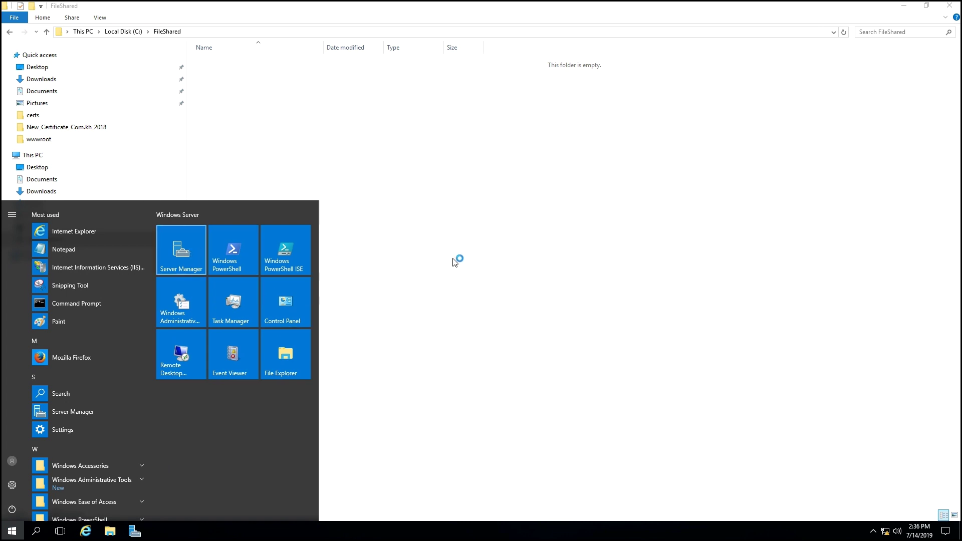
pyautogui.click(736, 123)
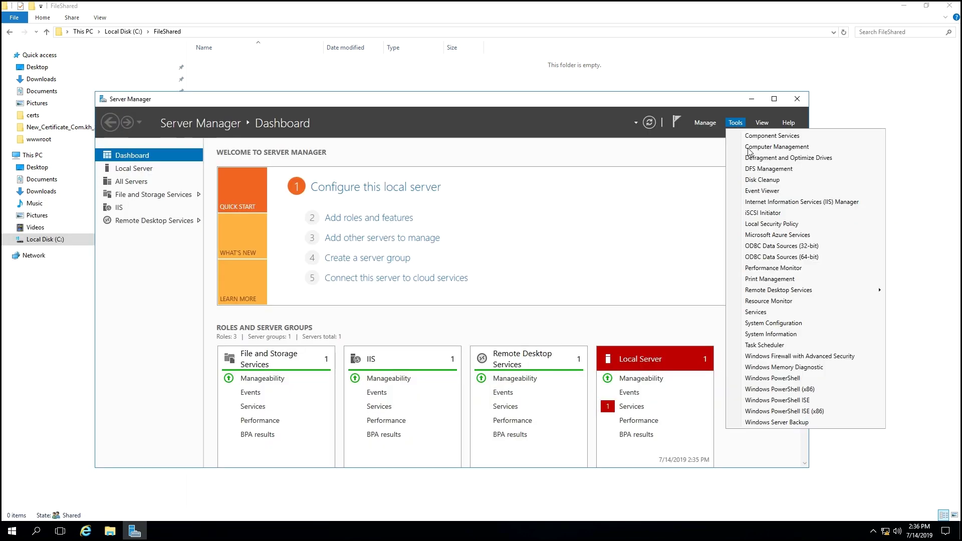
pyautogui.click(682, 161)
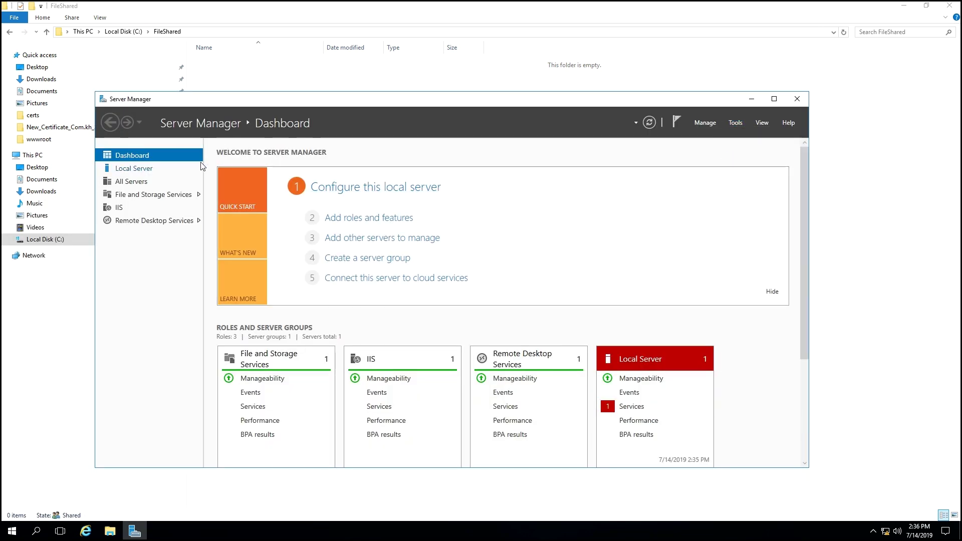
pyautogui.click(7, 53)
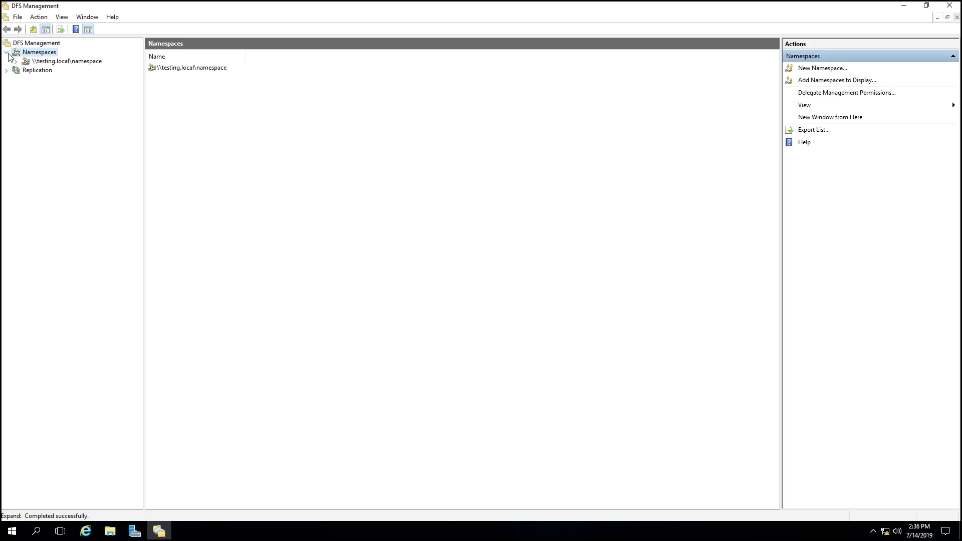
# Expand the Replication node and display the \\testing.local\namespace namespace in DFS Management on FileServer2.
pyautogui.click(7, 70)
pyautogui.click(66, 61)
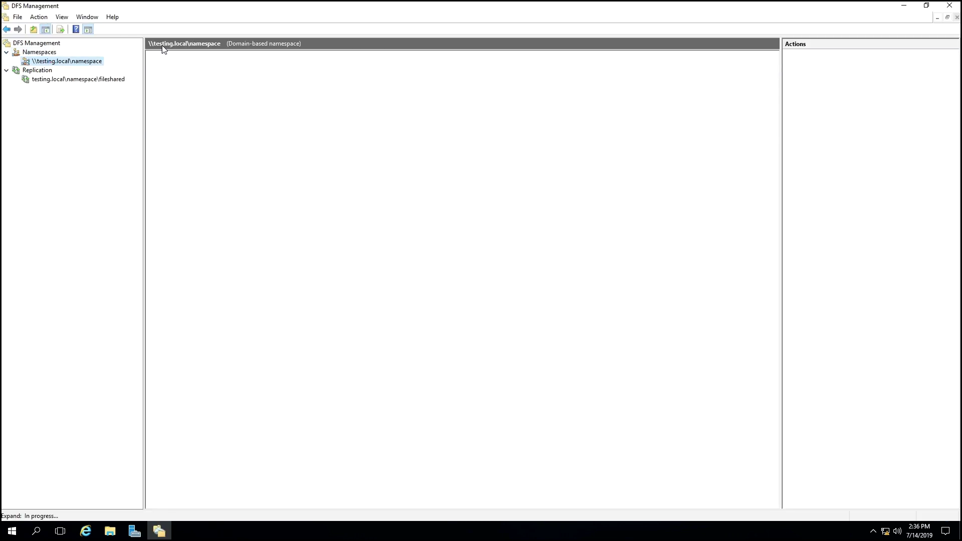
pyautogui.moveTo(482, 5)
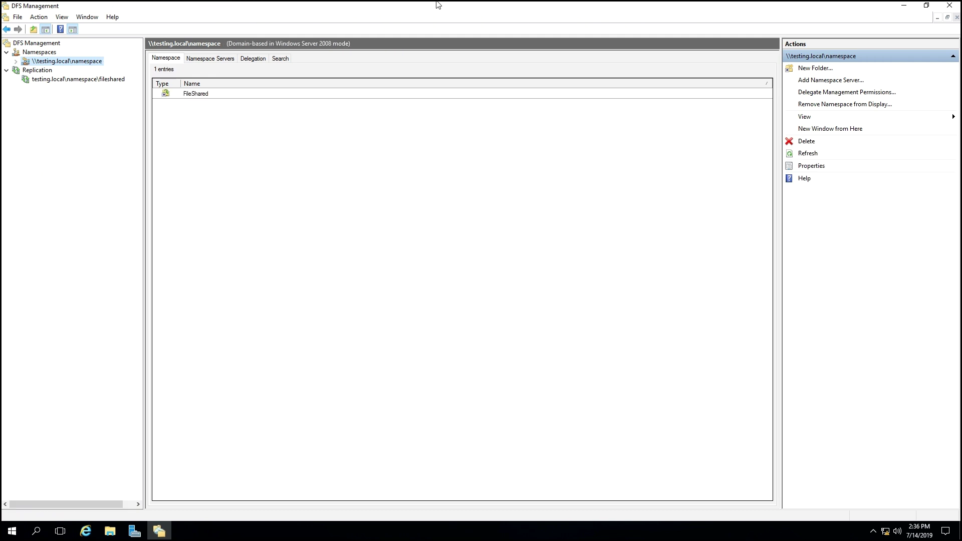
pyautogui.moveTo(438, 5)
pyautogui.click(477, 7)
pyautogui.click(531, 15)
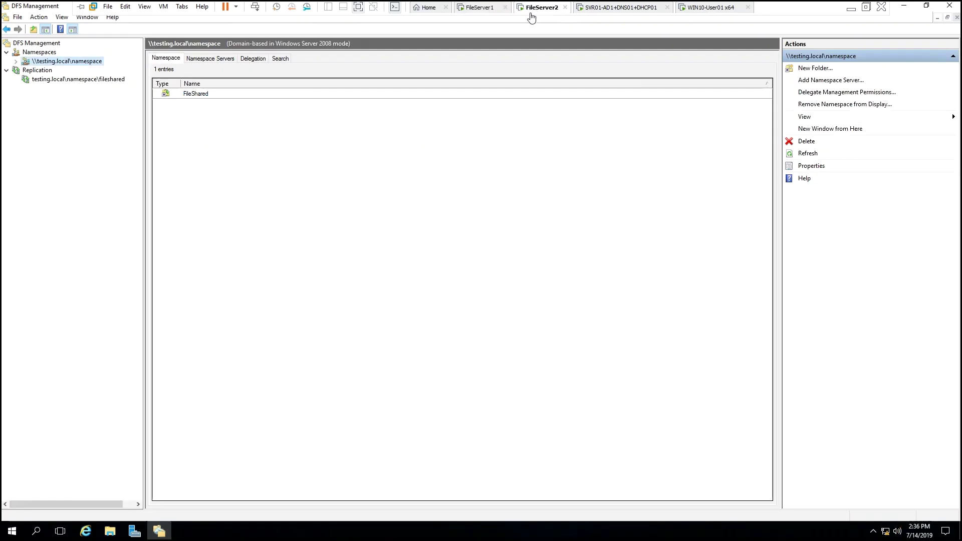
# Check the connections and replicated folders of the testing.local\namespace\fileshared replication group, and return to the \\testing.local\namespace namespace.
pyautogui.click(63, 81)
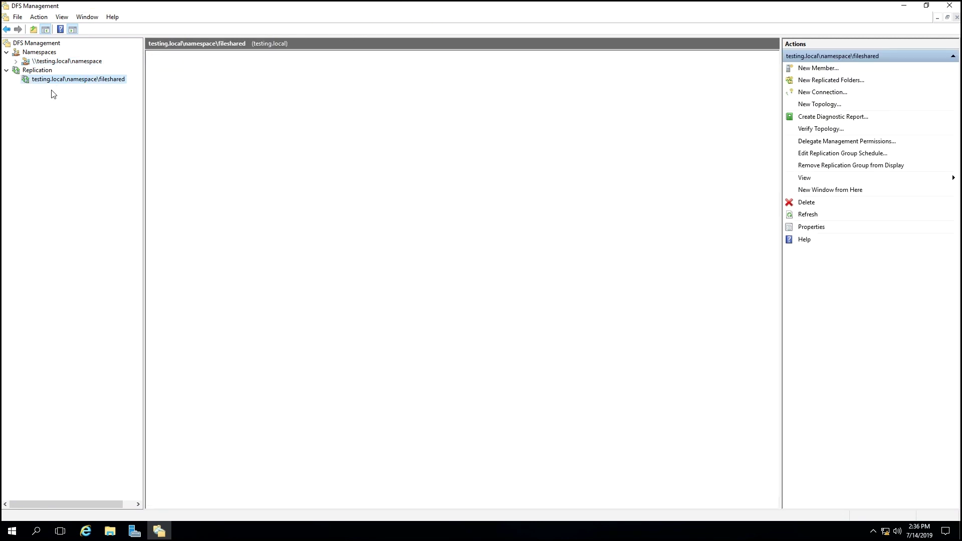
pyautogui.click(208, 60)
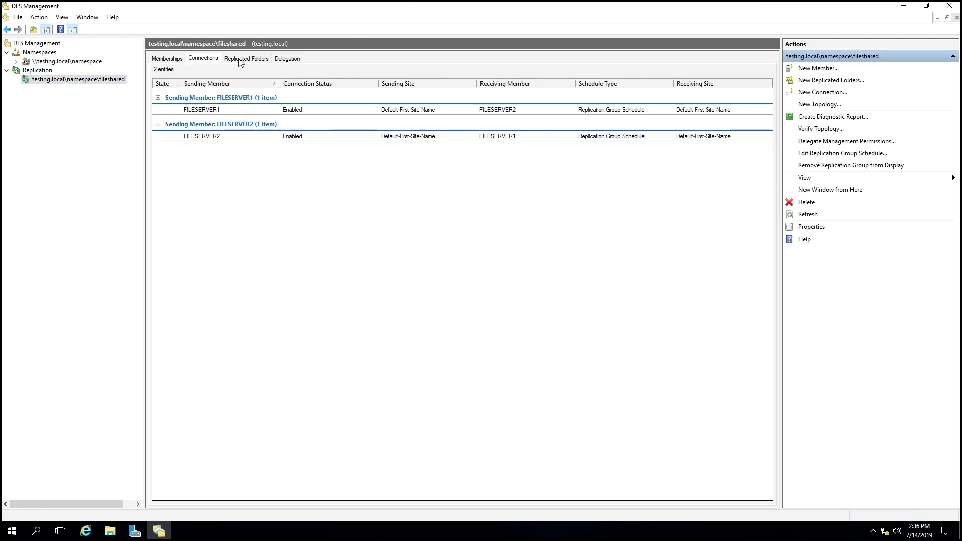
pyautogui.click(240, 60)
pyautogui.click(206, 58)
pyautogui.click(66, 61)
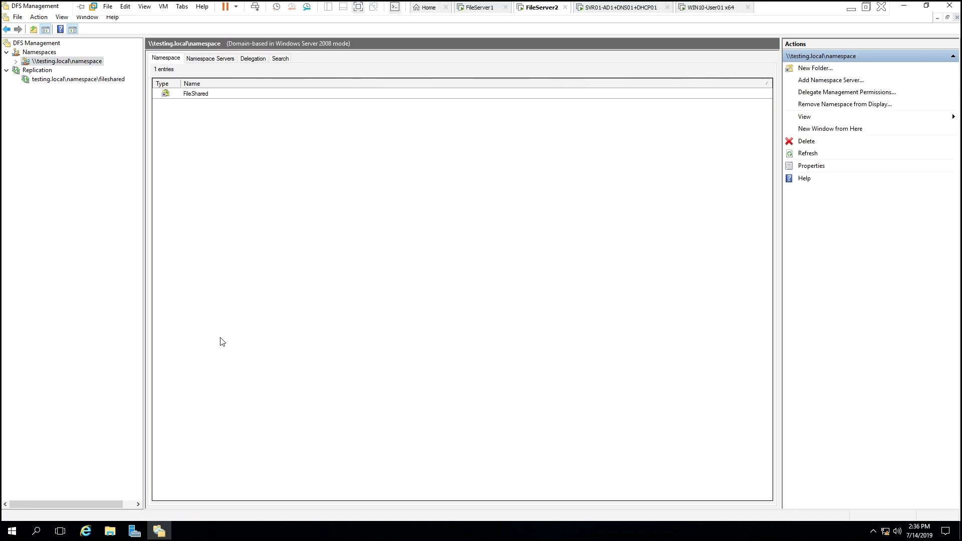
# Refresh the FileShared folder in File Explorer on FileServer2 and go back to Local Disk (C:).
pyautogui.click(107, 532)
pyautogui.rightClick(289, 183)
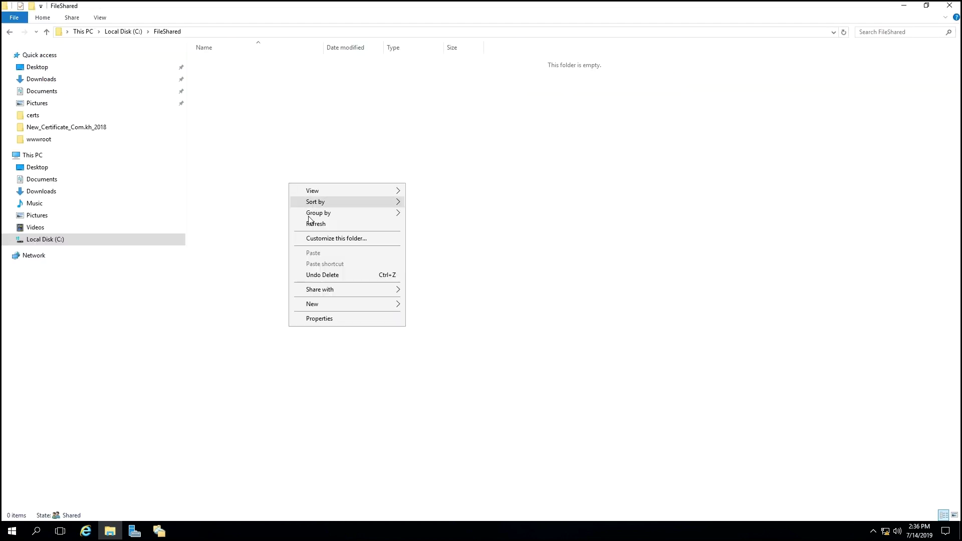
pyautogui.click(309, 222)
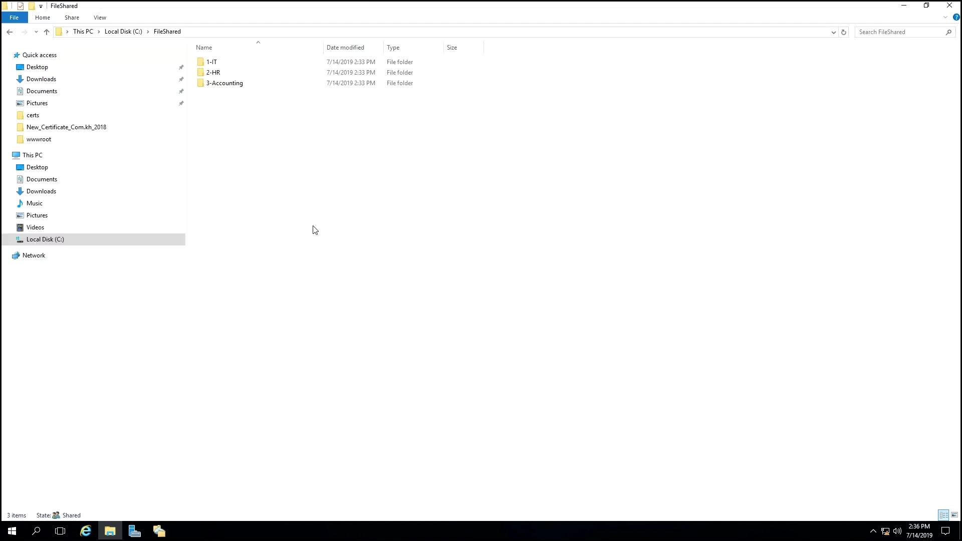
pyautogui.click(60, 239)
# Switch to the FileServer1 machine, minimize DFS Management, and select the 1-IT, 2-HR and 3-Accounting folders in FileShared.
pyautogui.moveTo(449, 4)
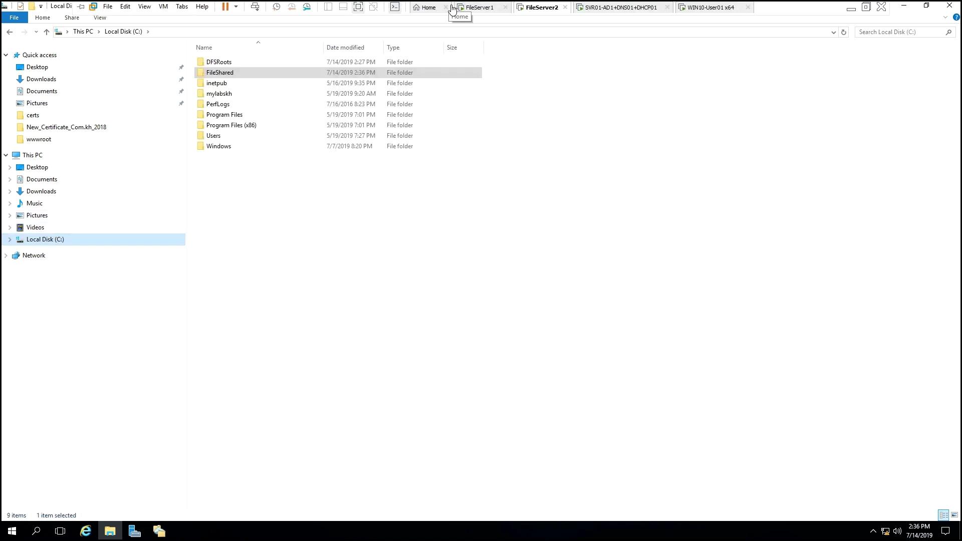
pyautogui.click(485, 10)
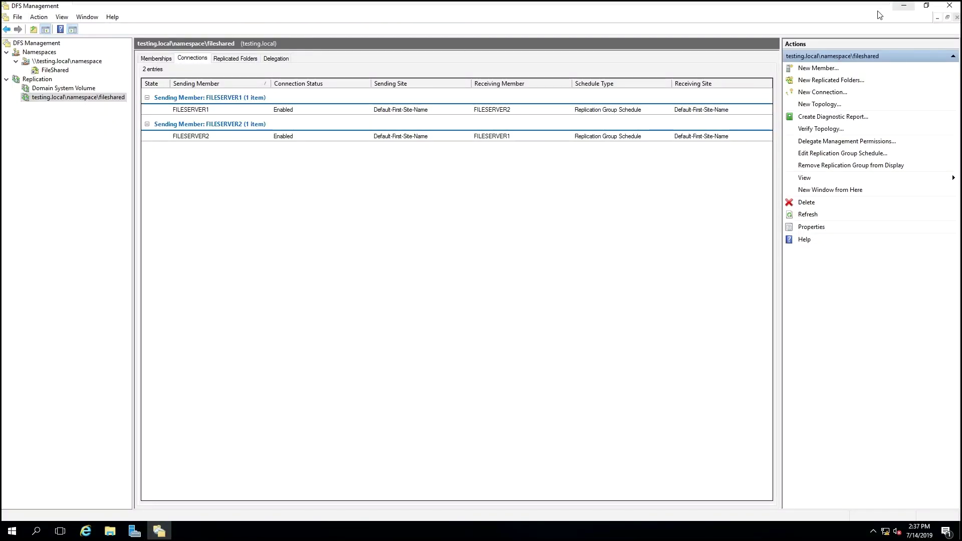
pyautogui.click(903, 6)
pyautogui.moveTo(265, 173); pyautogui.dragTo(176, 59)
pyautogui.moveTo(394, 5)
# Return to the FileServer2 machine and open the FileShared folder on Local Disk (C:) to check its subfolders.
pyautogui.click(534, 9)
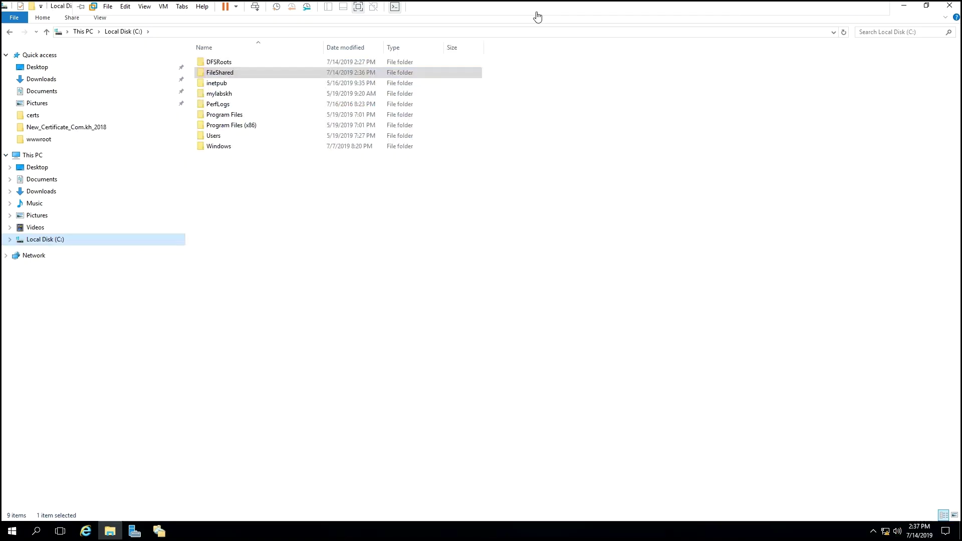
pyautogui.doubleClick(272, 75)
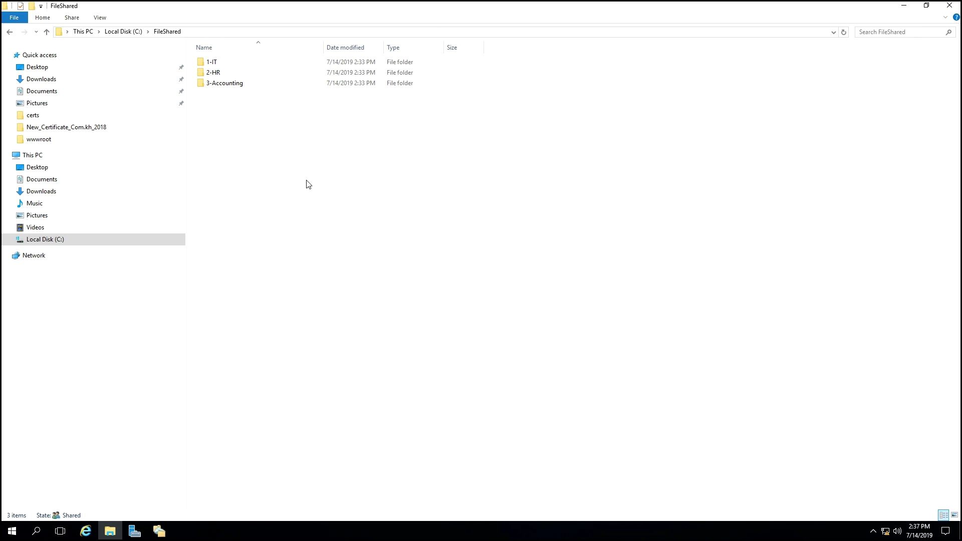
pyautogui.moveTo(305, 184); pyautogui.dragTo(229, 56)
pyautogui.click(211, 114)
# Create a folder named 4-Marketing inside FileShared on FileServer2 and refresh the folder view.
pyautogui.rightClick(210, 111)
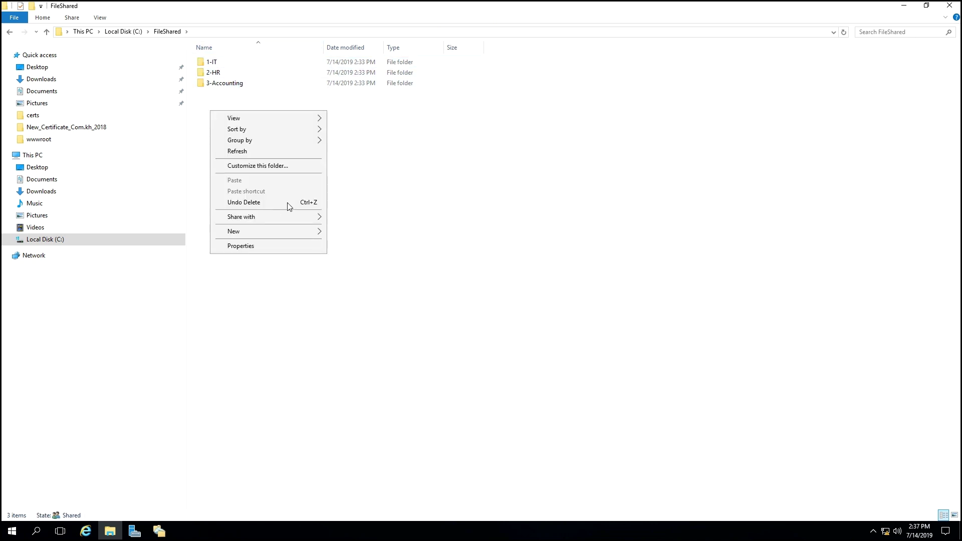
pyautogui.moveTo(289, 233)
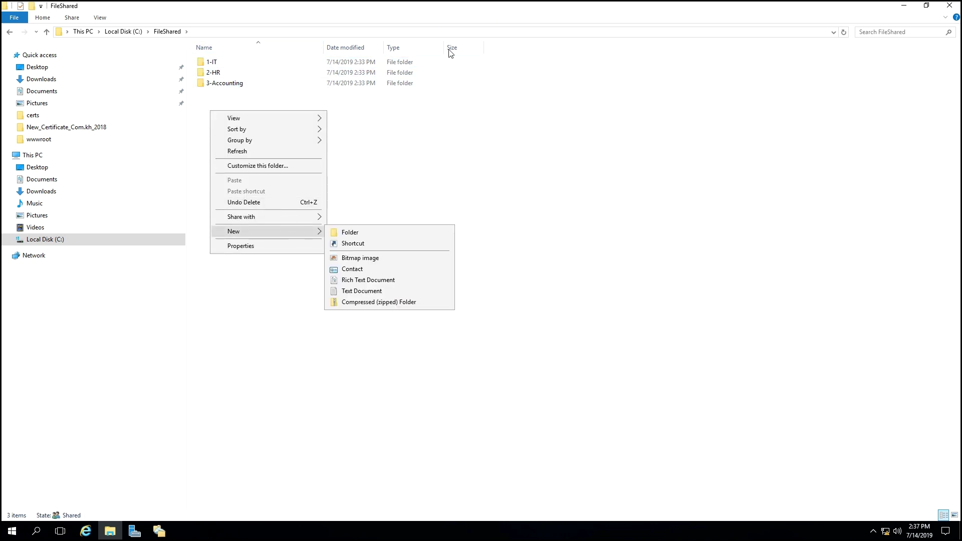
pyautogui.click(371, 233)
pyautogui.write('4')
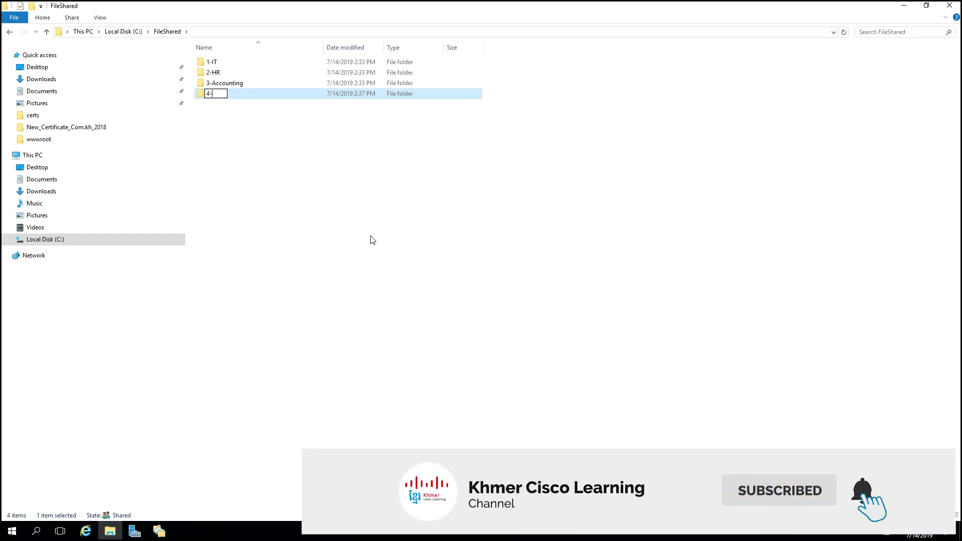
pyautogui.write('-Mar')
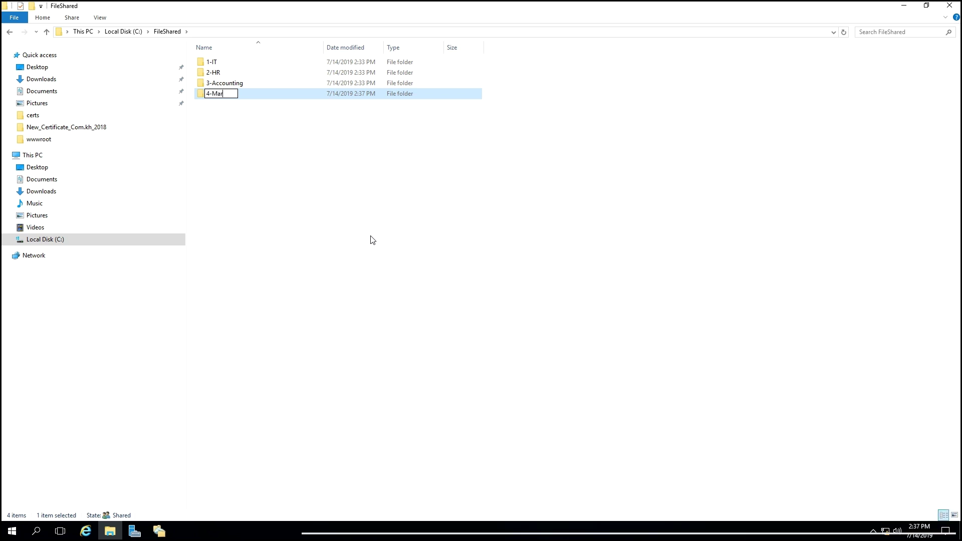
pyautogui.write('keting')
pyautogui.press('Return')
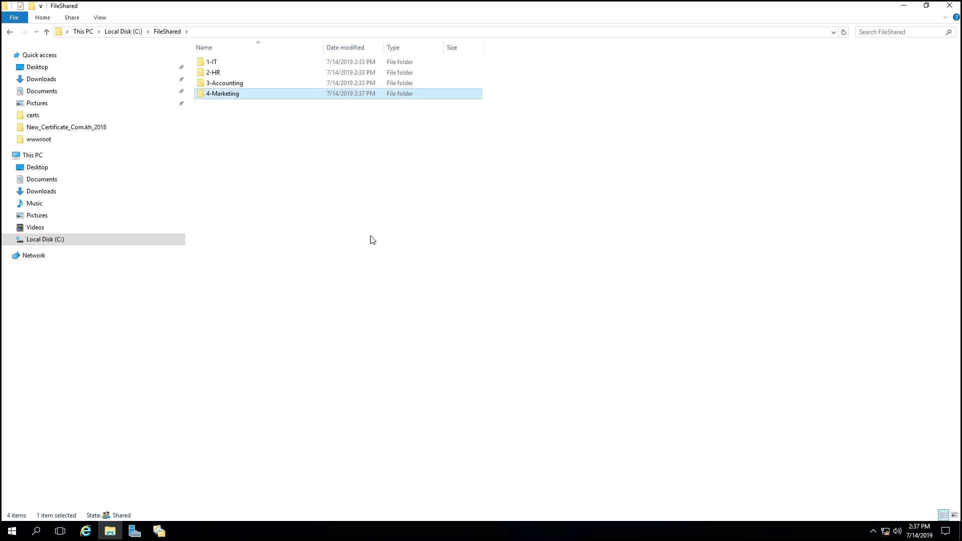
pyautogui.rightClick(254, 234)
pyautogui.click(296, 272)
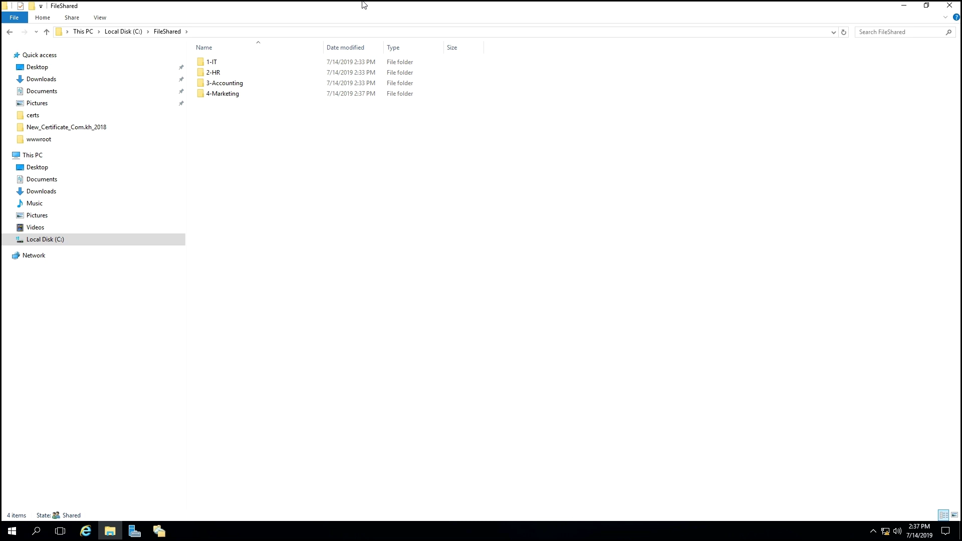
# Switch to the FileServer1 machine and refresh FileShared to check for the 4-Marketing folder.
pyautogui.moveTo(361, 2)
pyautogui.click(479, 8)
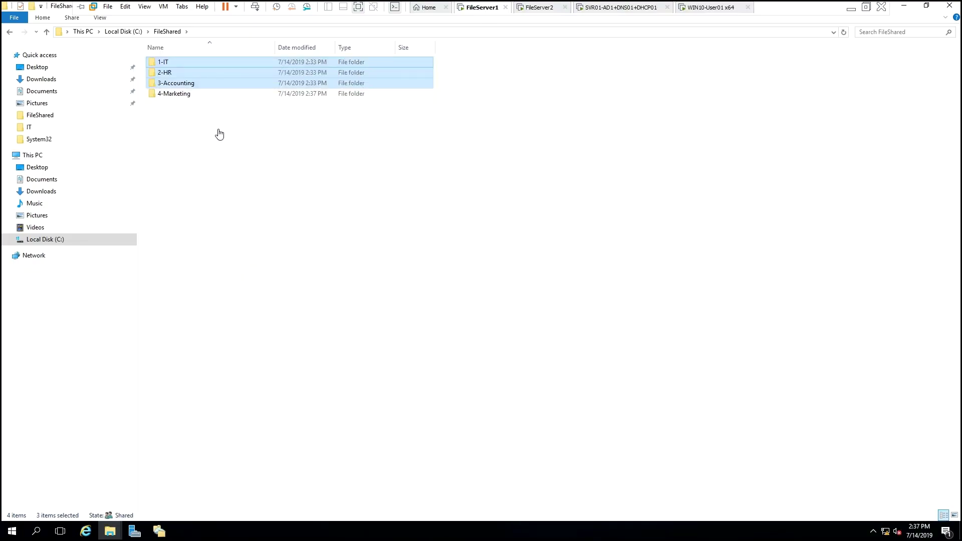
pyautogui.click(168, 121)
pyautogui.rightClick(162, 118)
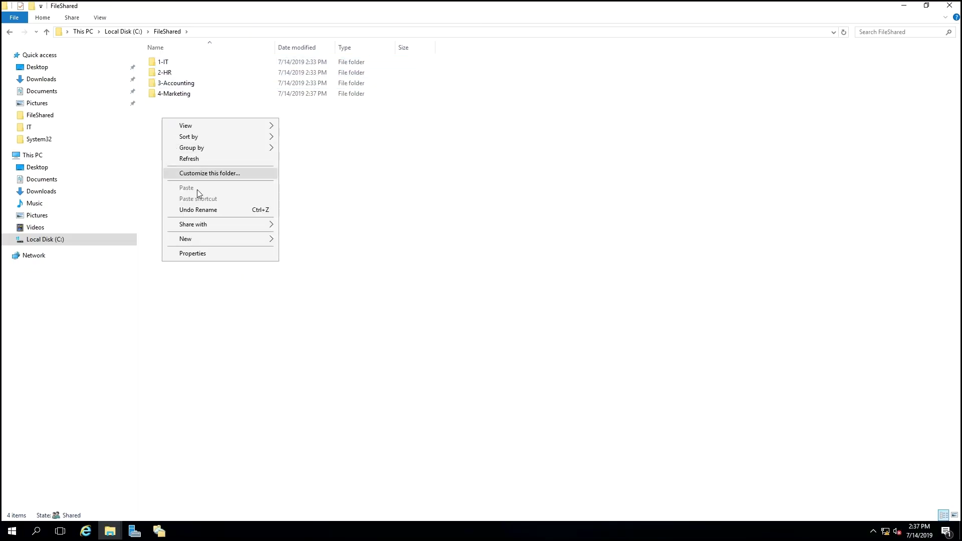
pyautogui.click(201, 160)
# Create a folder named 5-Shiping inside FileShared on FileServer1.
pyautogui.rightClick(171, 114)
pyautogui.moveTo(365, 4)
pyautogui.moveTo(235, 235)
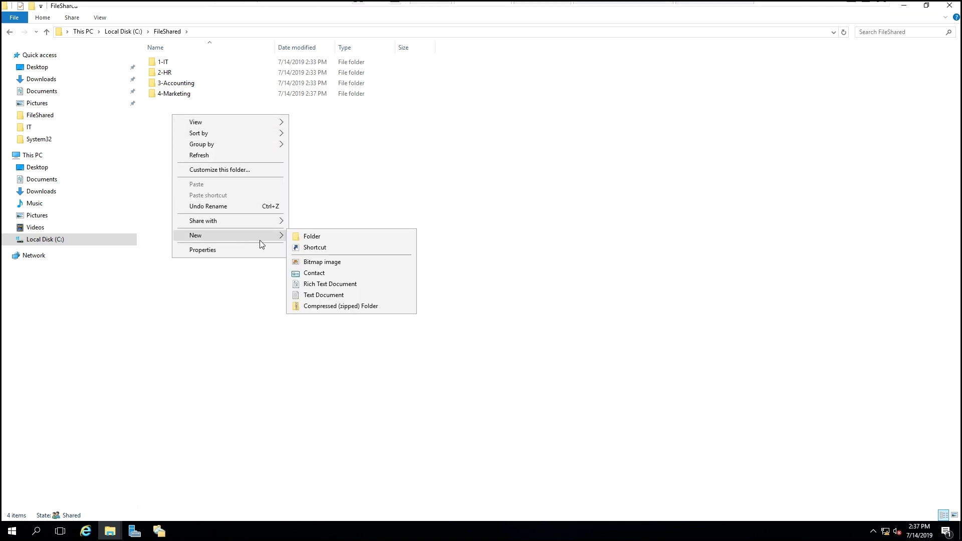
pyautogui.click(349, 240)
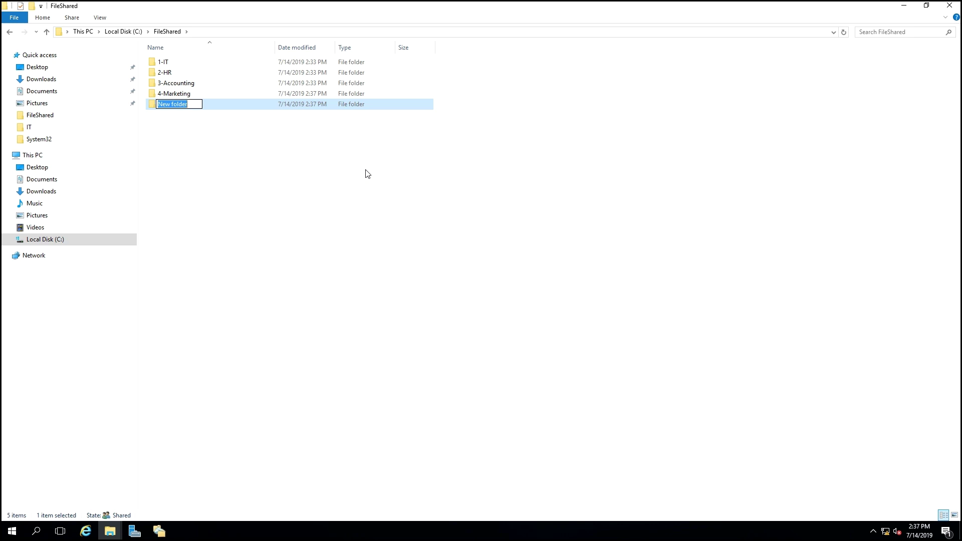
pyautogui.write('5-Shipping')
pyautogui.press('BackSpace')
pyautogui.press('BackSpace')
pyautogui.press('BackSpace')
pyautogui.write('ing')
pyautogui.press('Return')
# Switch to the FileServer2 machine and refresh FileShared to check for the 5-Shiping folder.
pyautogui.moveTo(370, 4)
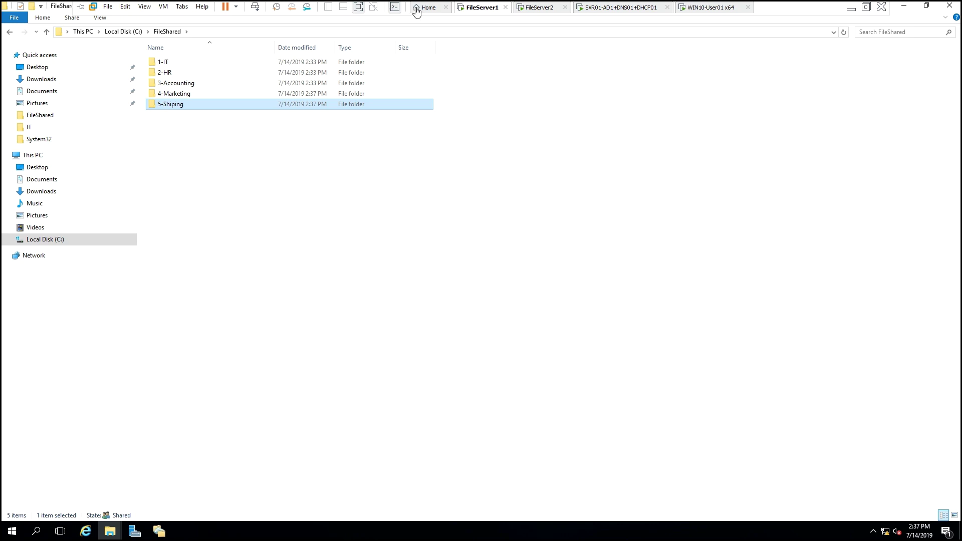
pyautogui.click(554, 11)
pyautogui.rightClick(230, 154)
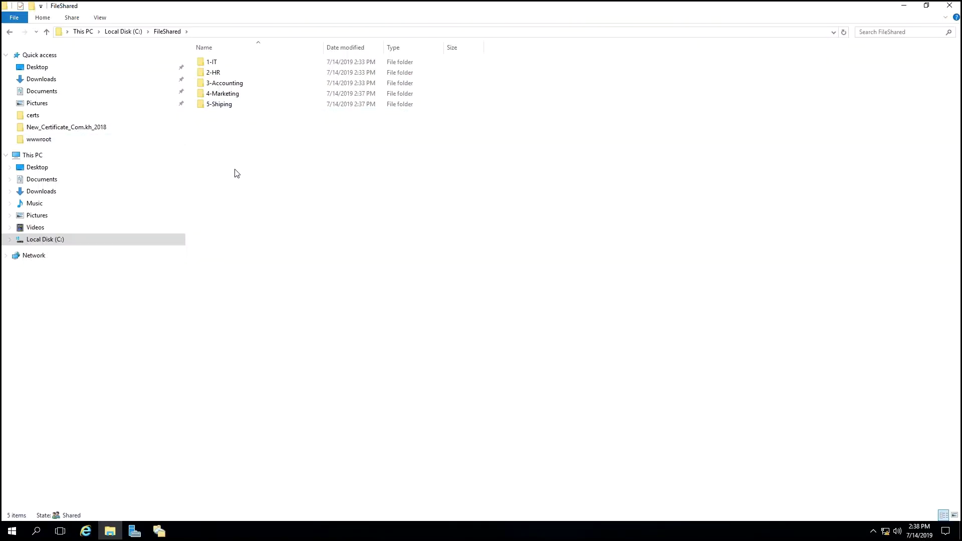
pyautogui.click(264, 199)
# Go back to the FileServer1 machine and refresh its FileShared folder to compare the contents.
pyautogui.moveTo(366, 4)
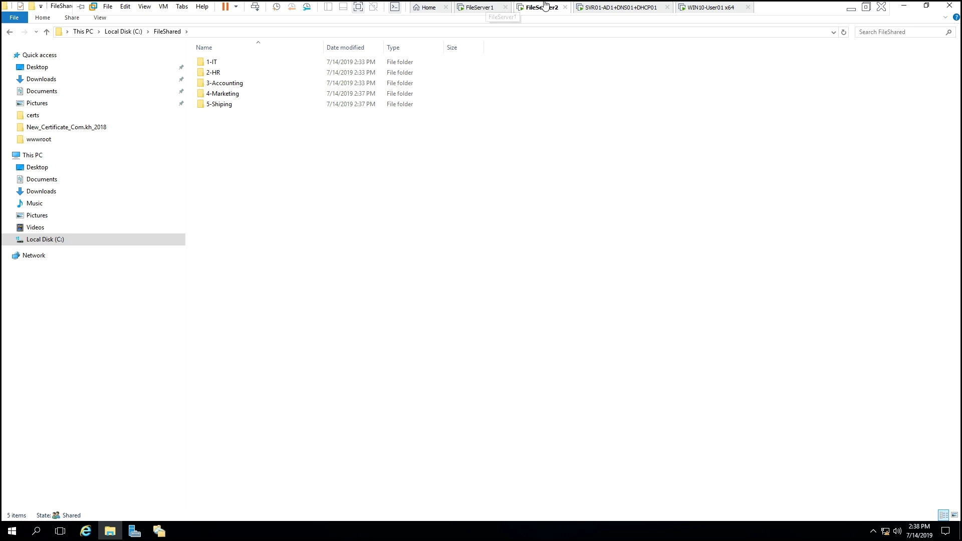
pyautogui.click(484, 7)
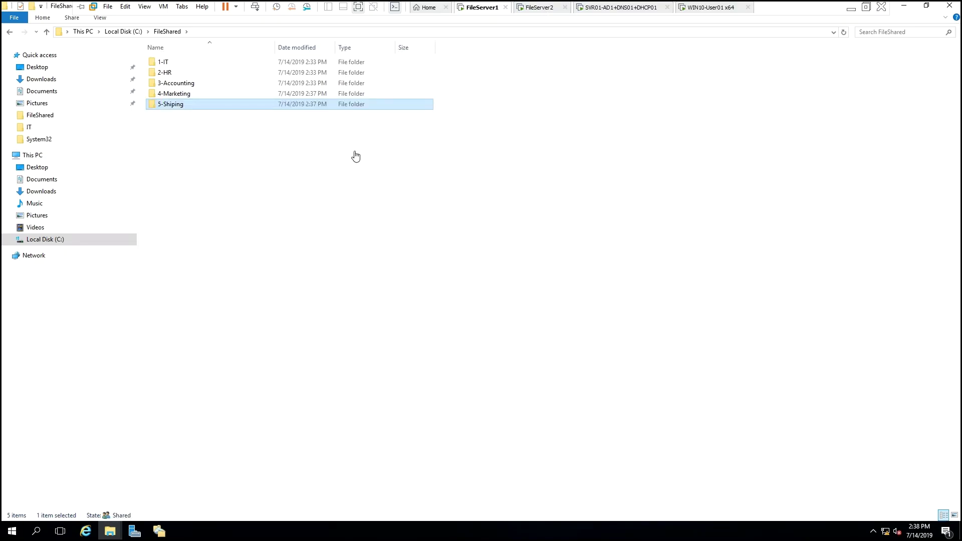
pyautogui.rightClick(222, 150)
pyautogui.click(247, 191)
# Inspect both connections between FILESERVER1 and FILESERVER2 in DFS Management on FileServer1, and open the New Topology wizard before cancelling it.
pyautogui.moveTo(528, 5)
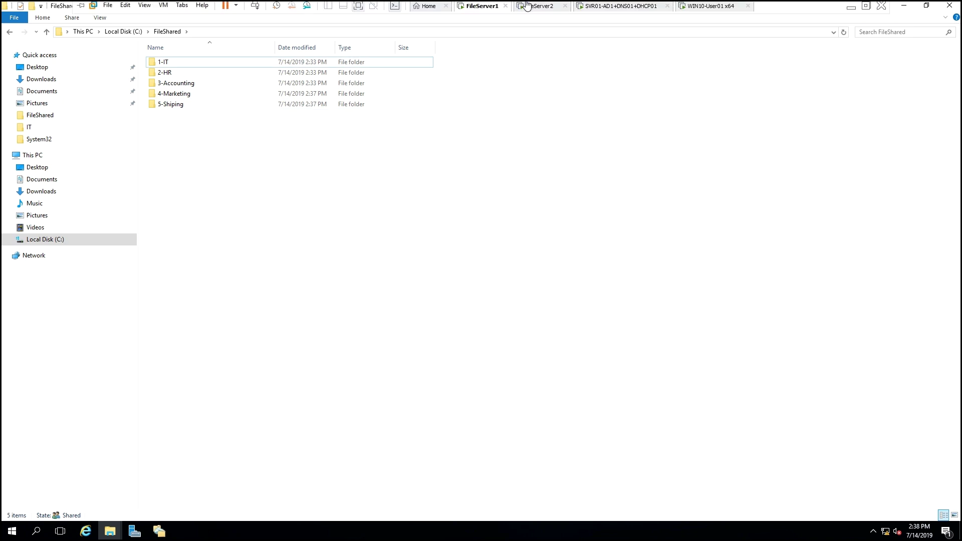
pyautogui.click(159, 530)
pyautogui.click(74, 91)
pyautogui.click(76, 96)
pyautogui.click(196, 110)
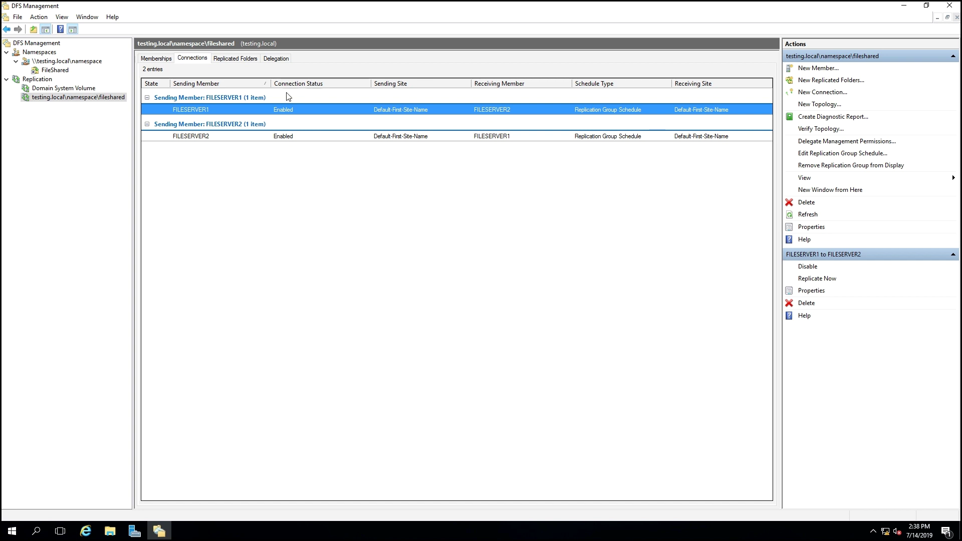
pyautogui.click(217, 138)
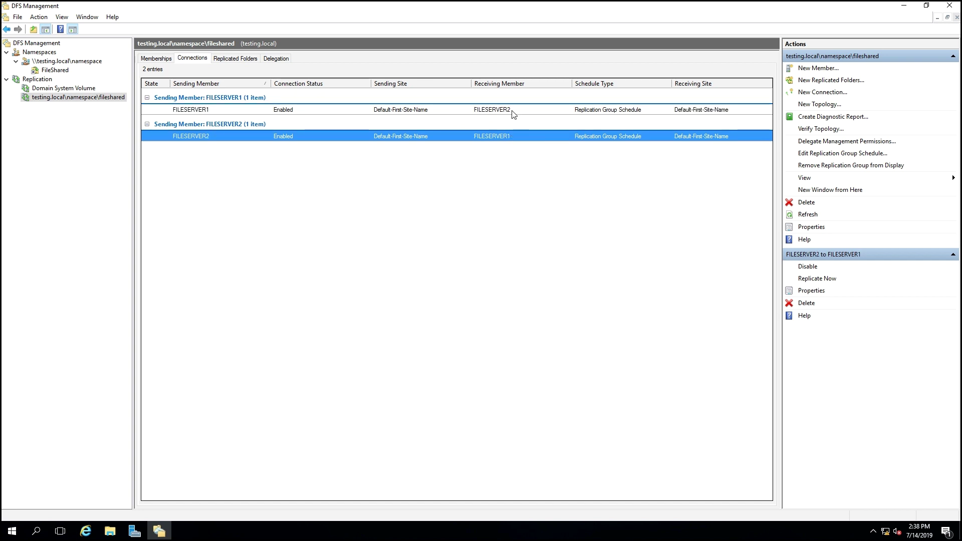
pyautogui.click(819, 104)
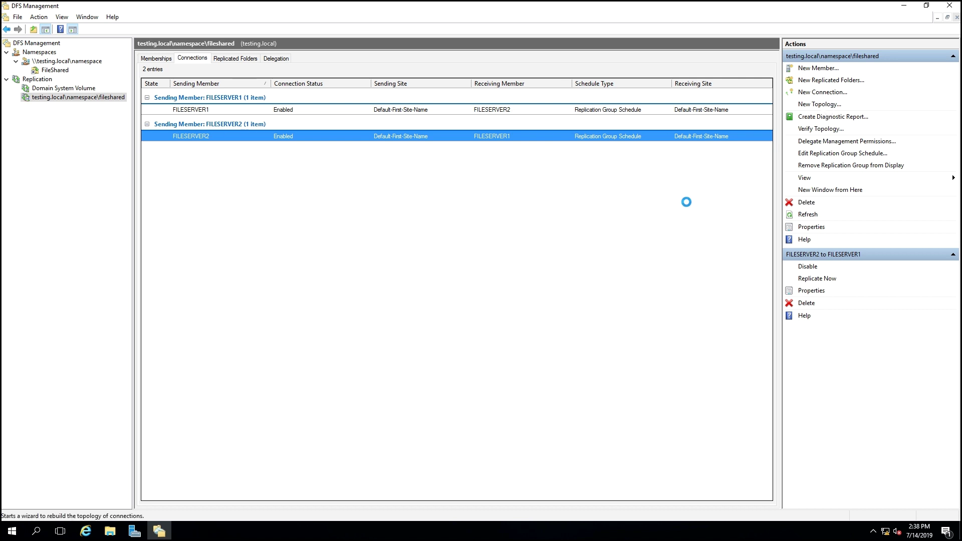
pyautogui.click(564, 311)
# Return to the FileServer2 machine, refresh FileShared, and compare it with FileServer1 once more.
pyautogui.moveTo(462, 4)
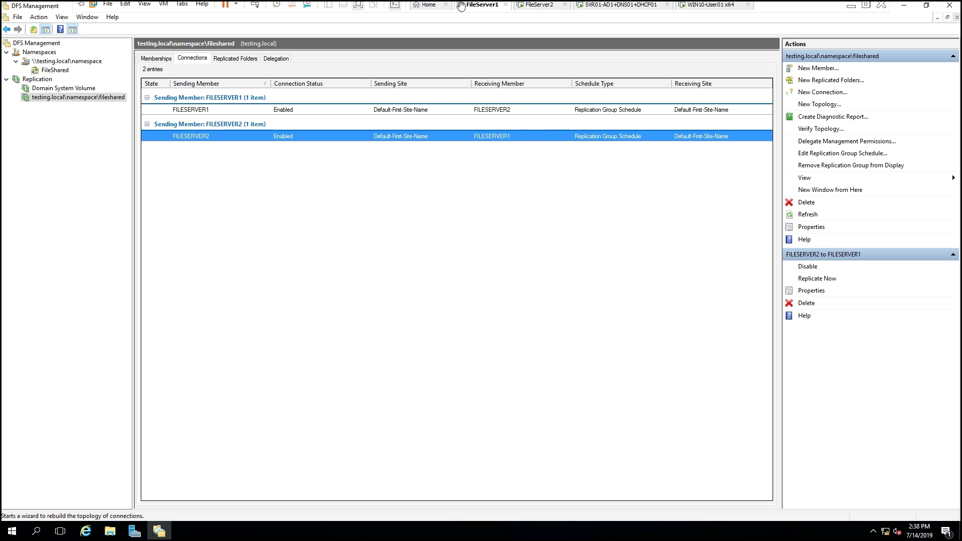
pyautogui.click(541, 7)
pyautogui.rightClick(291, 158)
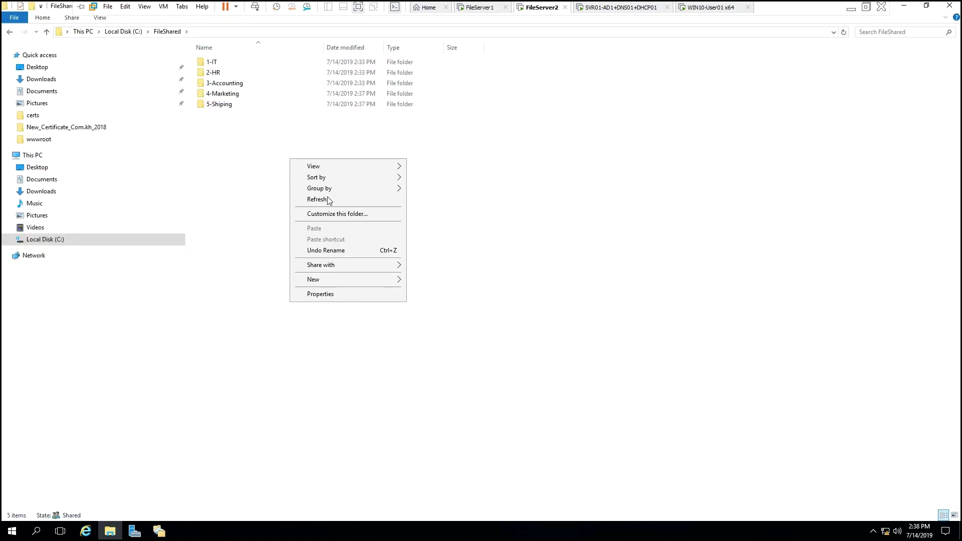
pyautogui.click(333, 199)
pyautogui.rightClick(290, 191)
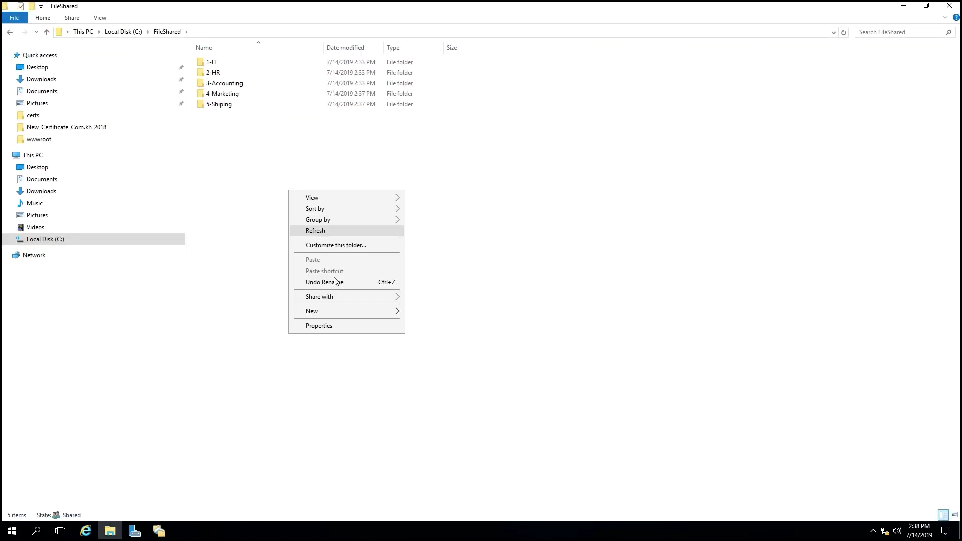
pyautogui.click(497, 7)
pyautogui.click(531, 7)
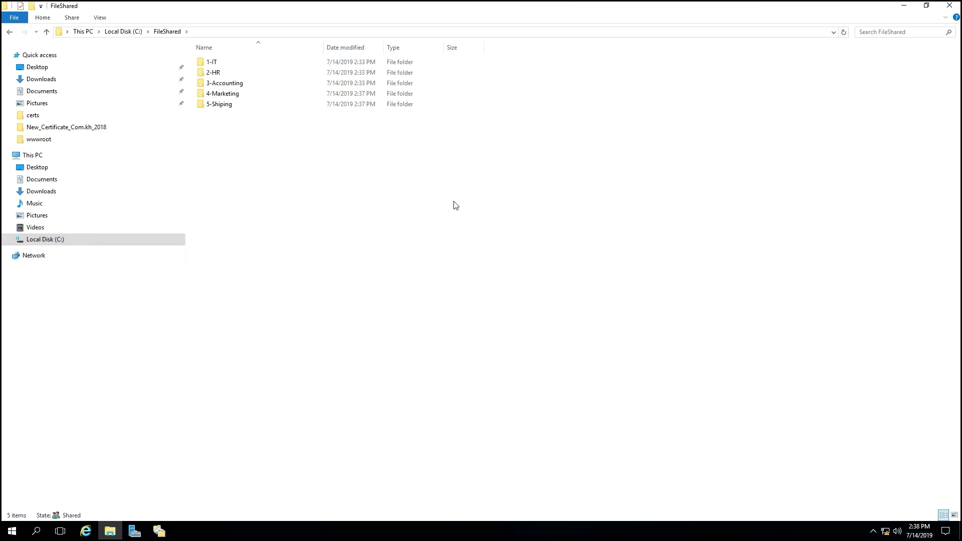
pyautogui.moveTo(699, 5)
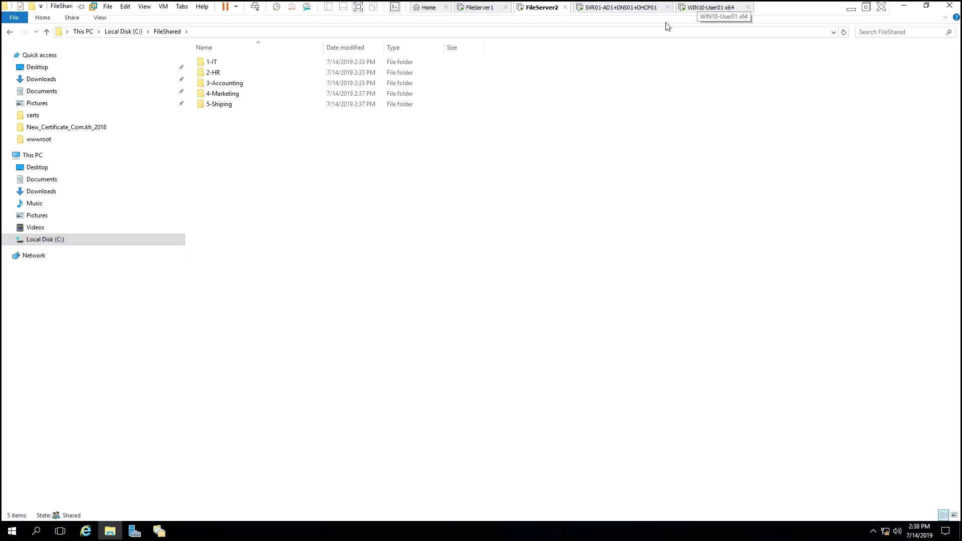
# Refresh the FileShared folder on FileServer2 and bring up DFS Management to view the testing.local namespace.
pyautogui.rightClick(337, 168)
pyautogui.click(384, 205)
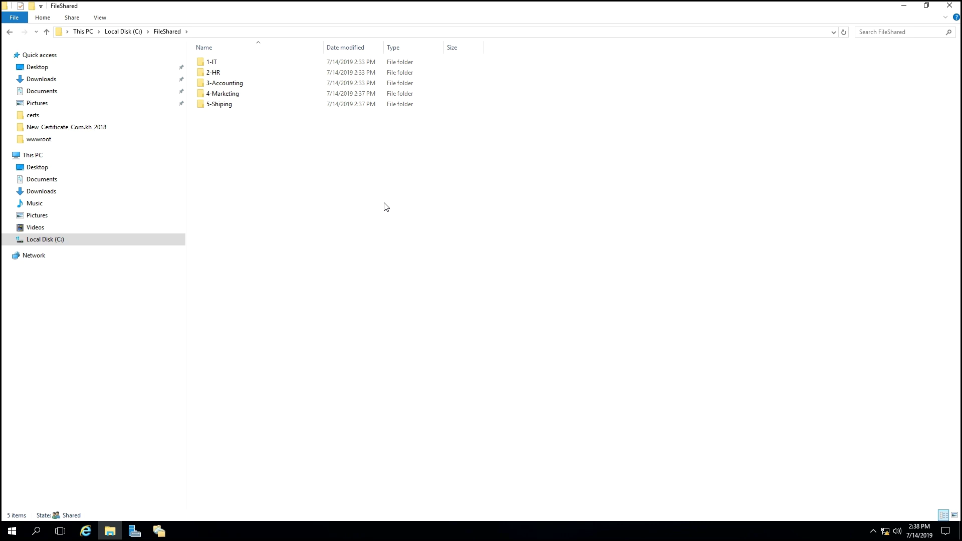
pyautogui.click(159, 531)
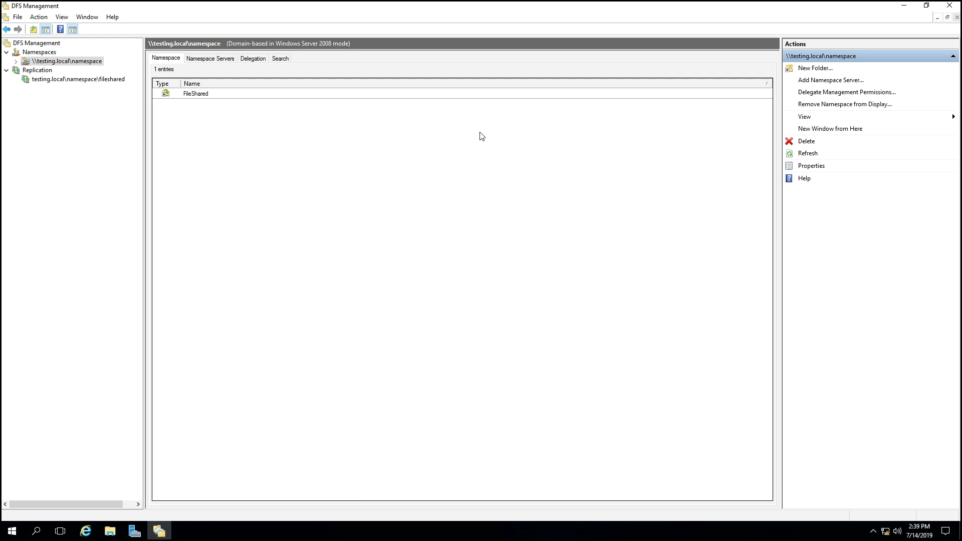
# Minimize the full-screen virtual machine window and refresh the host computer's desktop.
pyautogui.moveTo(671, 5)
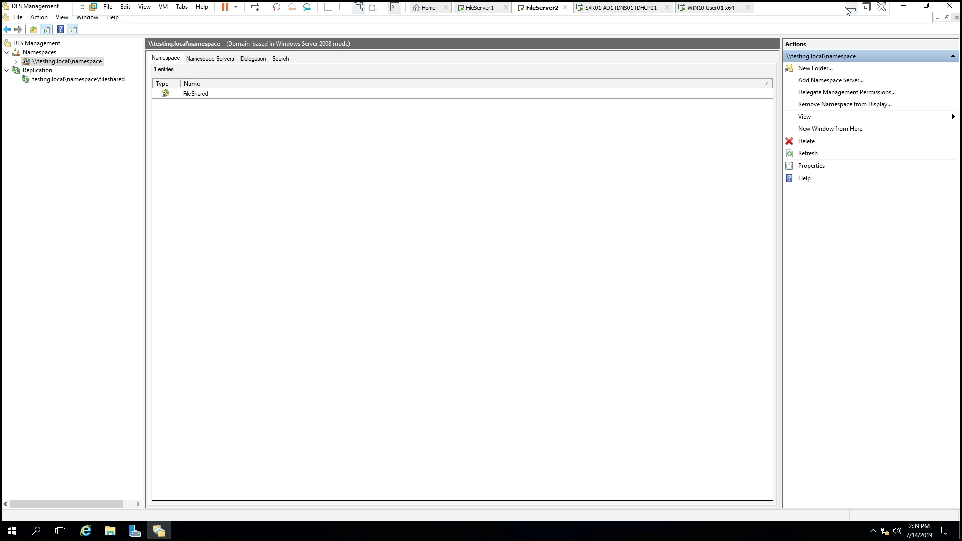
pyautogui.click(850, 10)
pyautogui.click(691, 42)
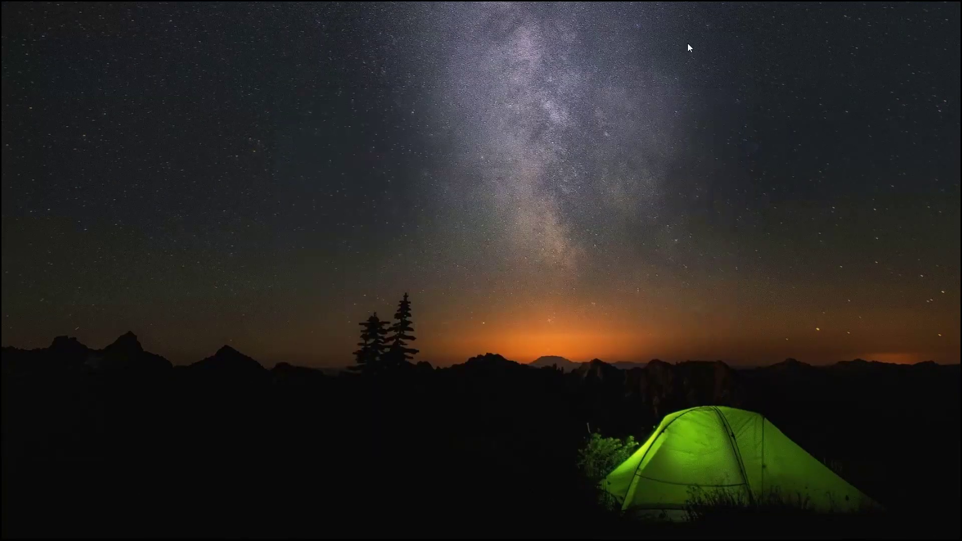
pyautogui.rightClick(419, 113)
pyautogui.click(404, 140)
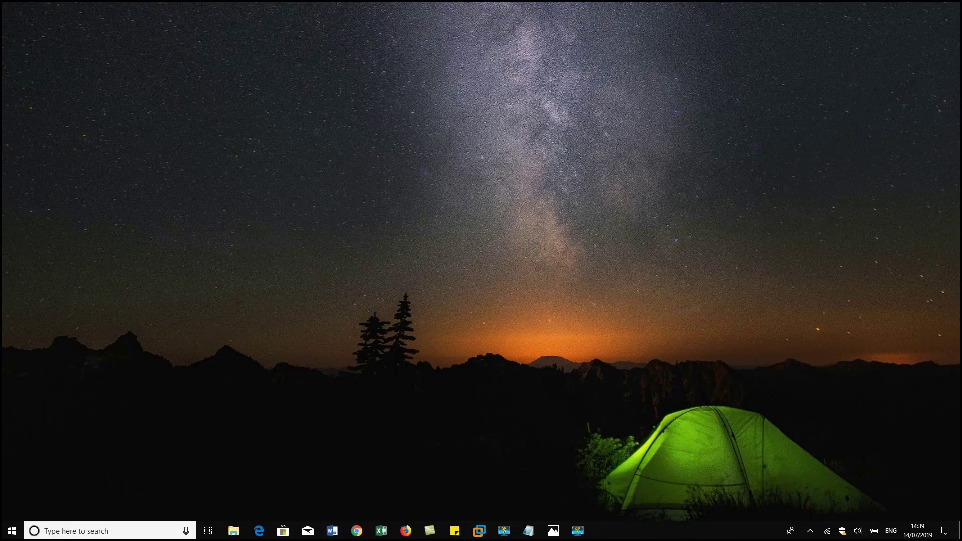
pyautogui.click(809, 531)
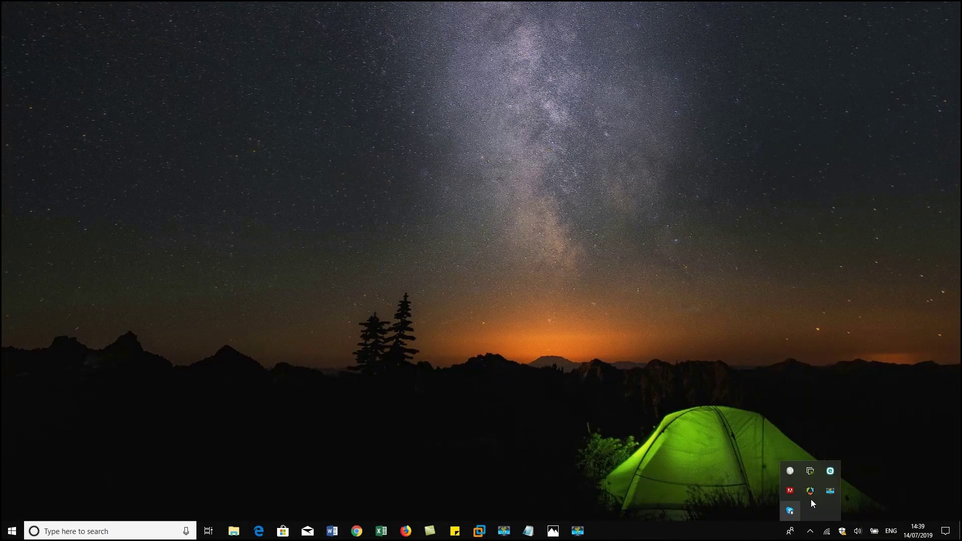
pyautogui.click(837, 490)
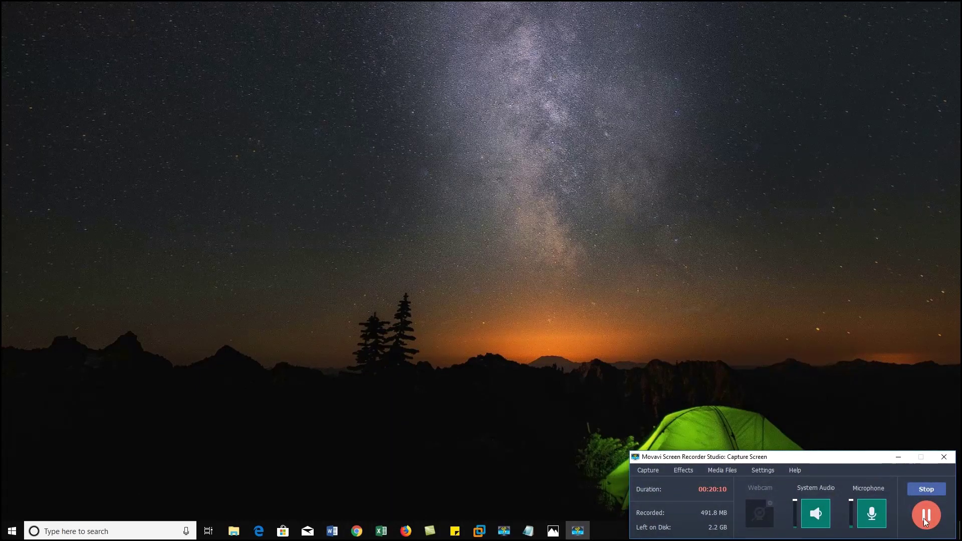